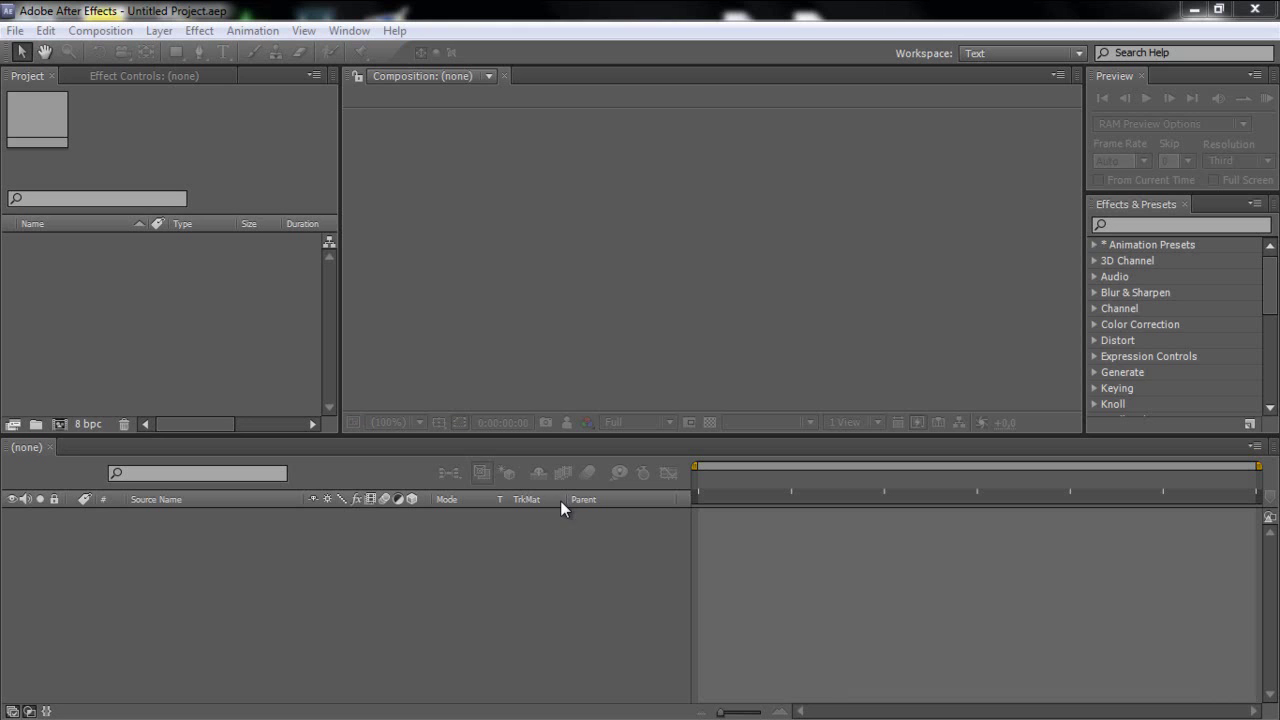
Import 3-scrapyard.mp4 from the desktop, build a composition from it, and preview about 3 seconds in.
{"action": "left_click", "coordinate": [471, 705]}
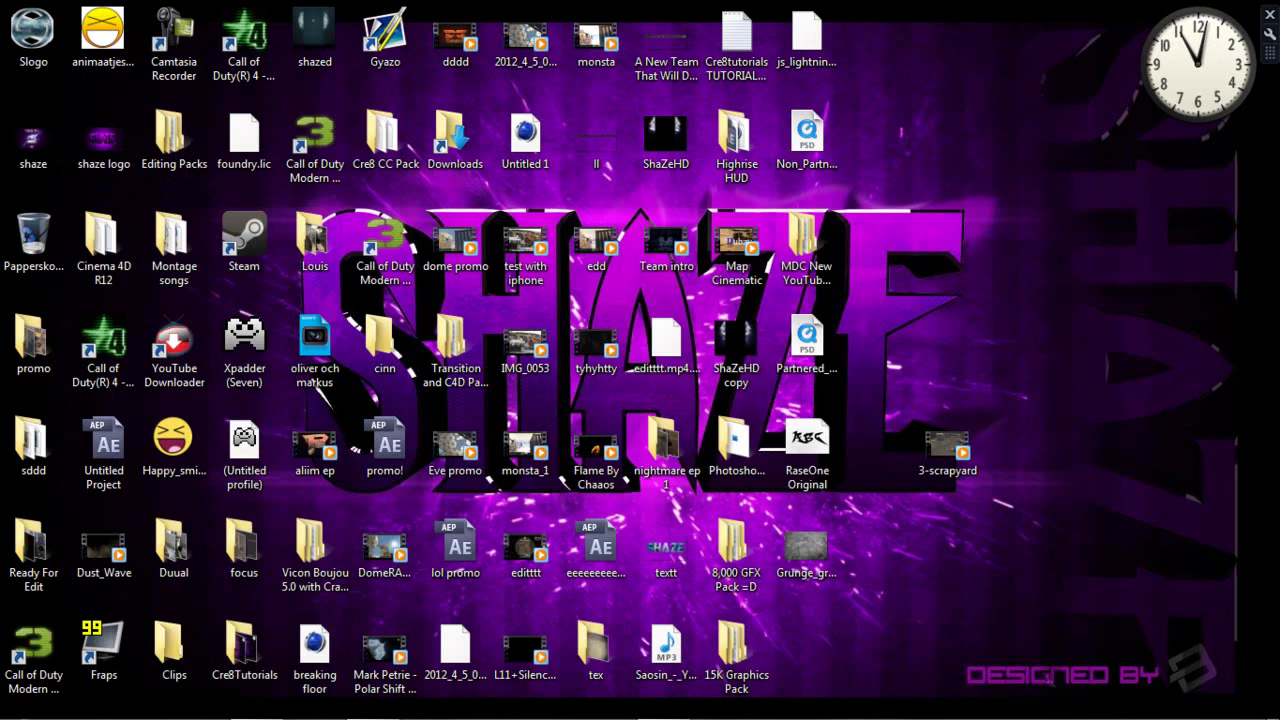
{"action": "left_click", "coordinate": [368, 705]}
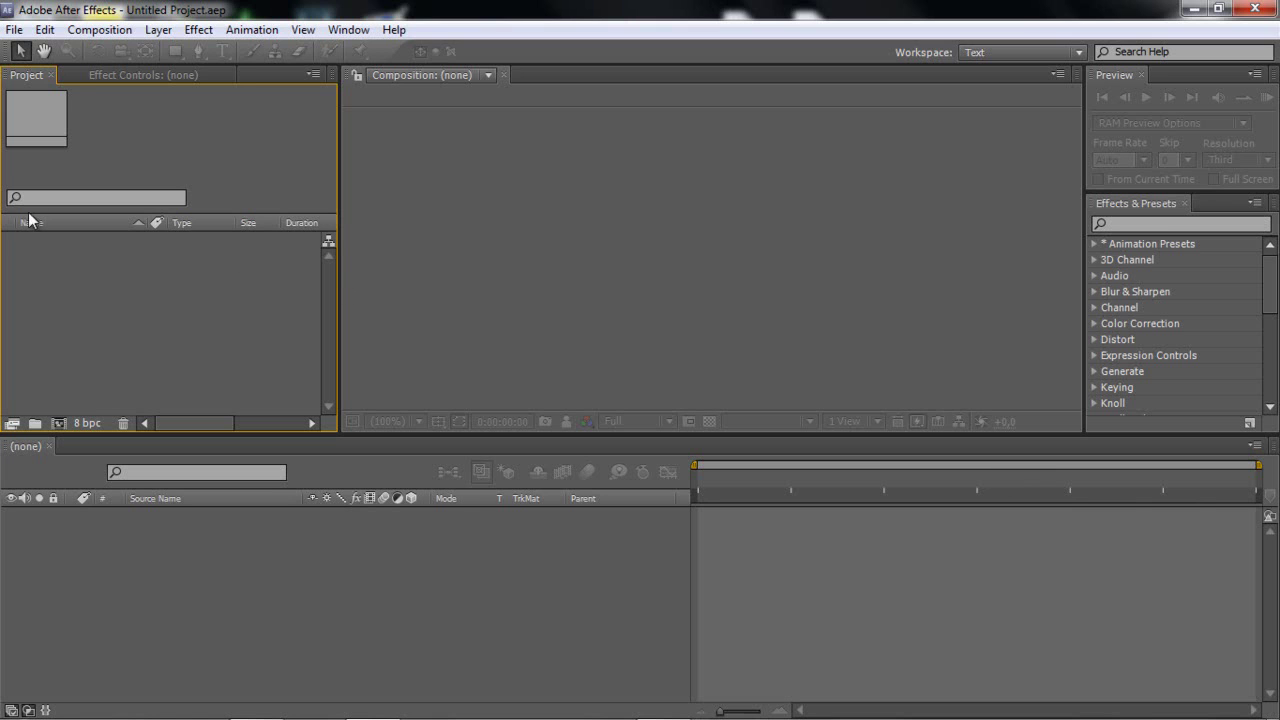
{"action": "left_click", "coordinate": [74, 74]}
{"action": "left_click", "coordinate": [18, 75]}
{"action": "mouse_move", "coordinate": [18, 75]}
{"action": "left_mouse_down"}
{"action": "mouse_move", "coordinate": [113, 75]}
{"action": "mouse_move", "coordinate": [43, 78]}
{"action": "left_mouse_up"}
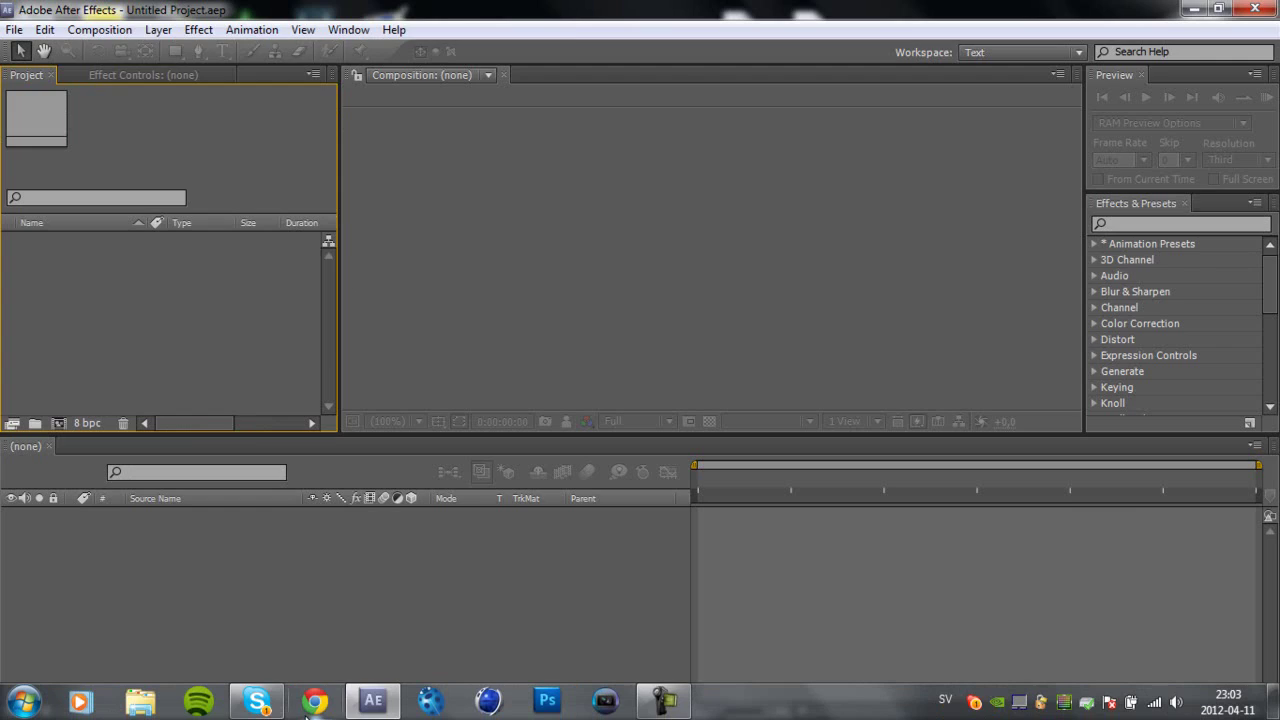
{"action": "left_click", "coordinate": [373, 703]}
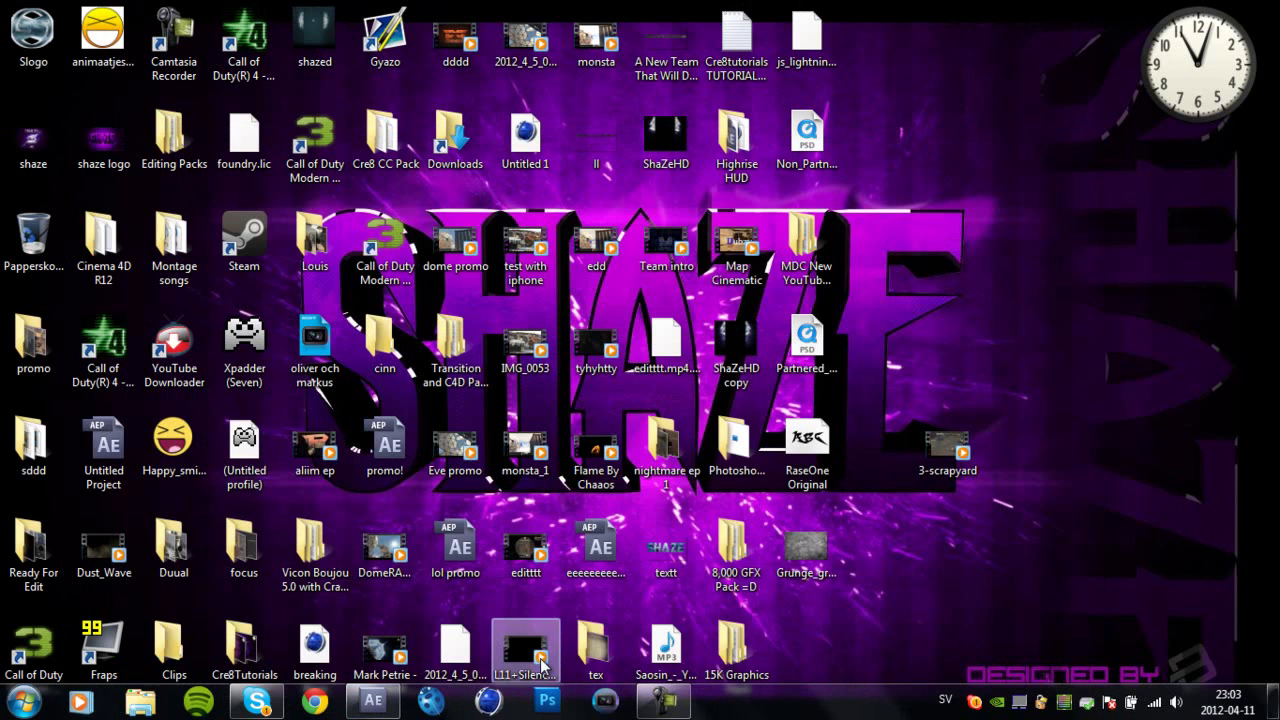
{"action": "left_click_drag", "start_coordinate": [947, 455], "coordinate": [73, 294]}
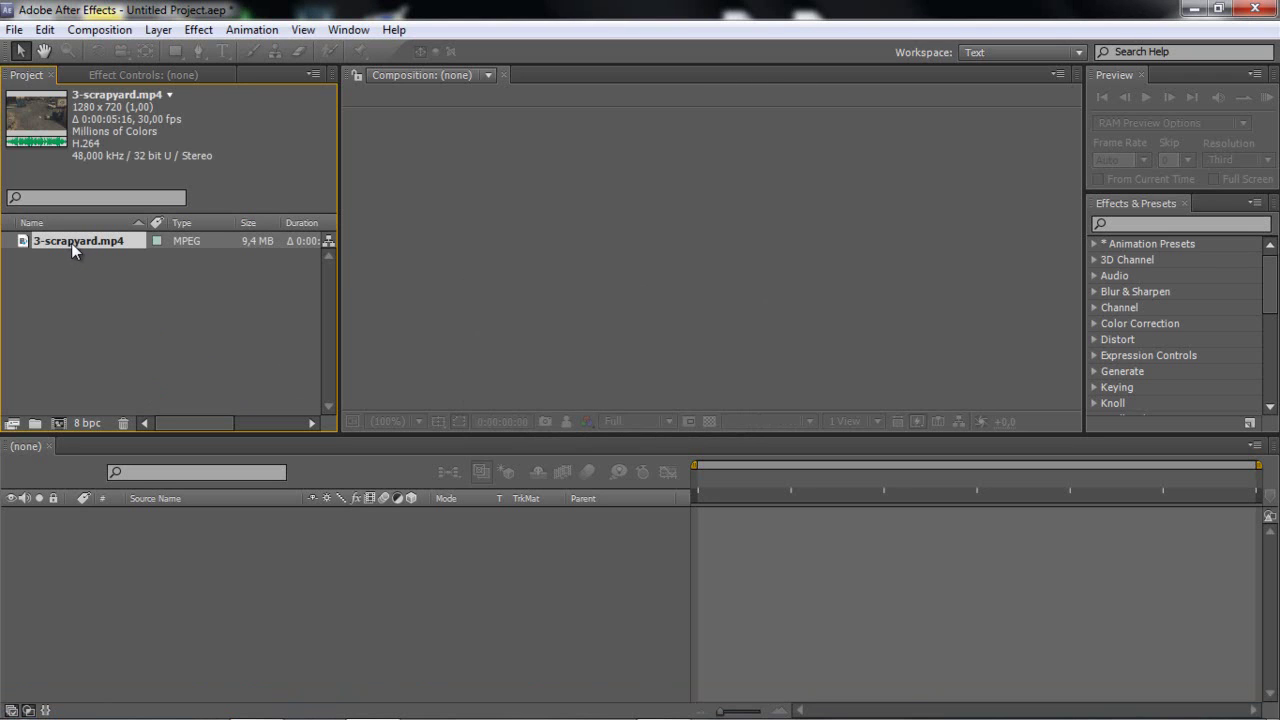
{"action": "left_click_drag", "start_coordinate": [71, 243], "coordinate": [228, 568]}
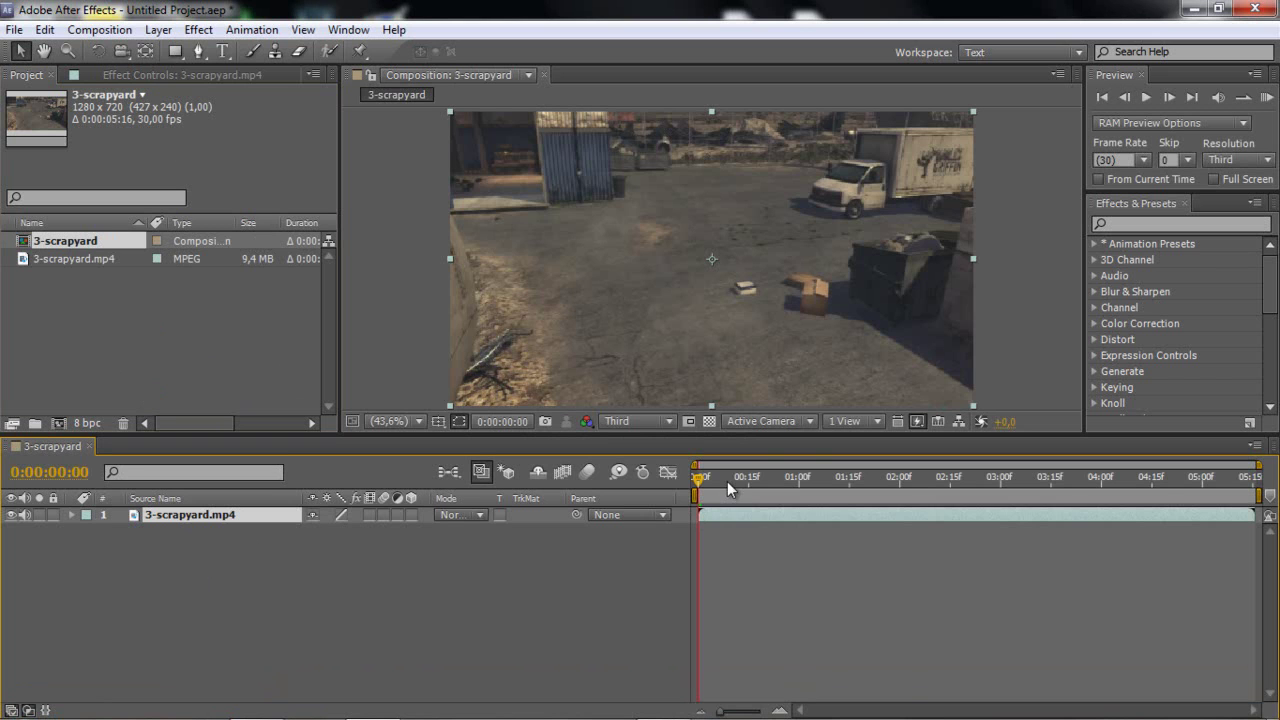
{"action": "left_click_drag", "start_coordinate": [727, 475], "coordinate": [617, 499]}
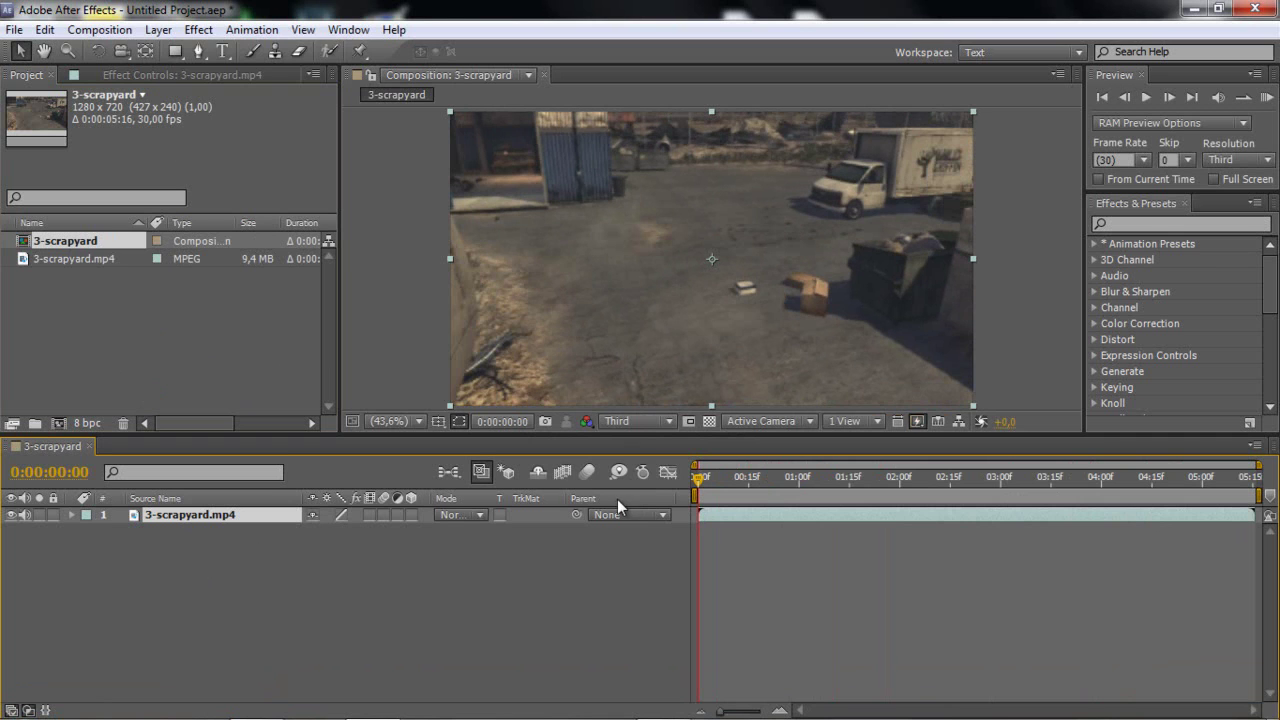
Add the 3-scrapyard composition to the Render Queue with Best Settings at a fixed 30 fps.
{"action": "left_click", "coordinate": [111, 30]}
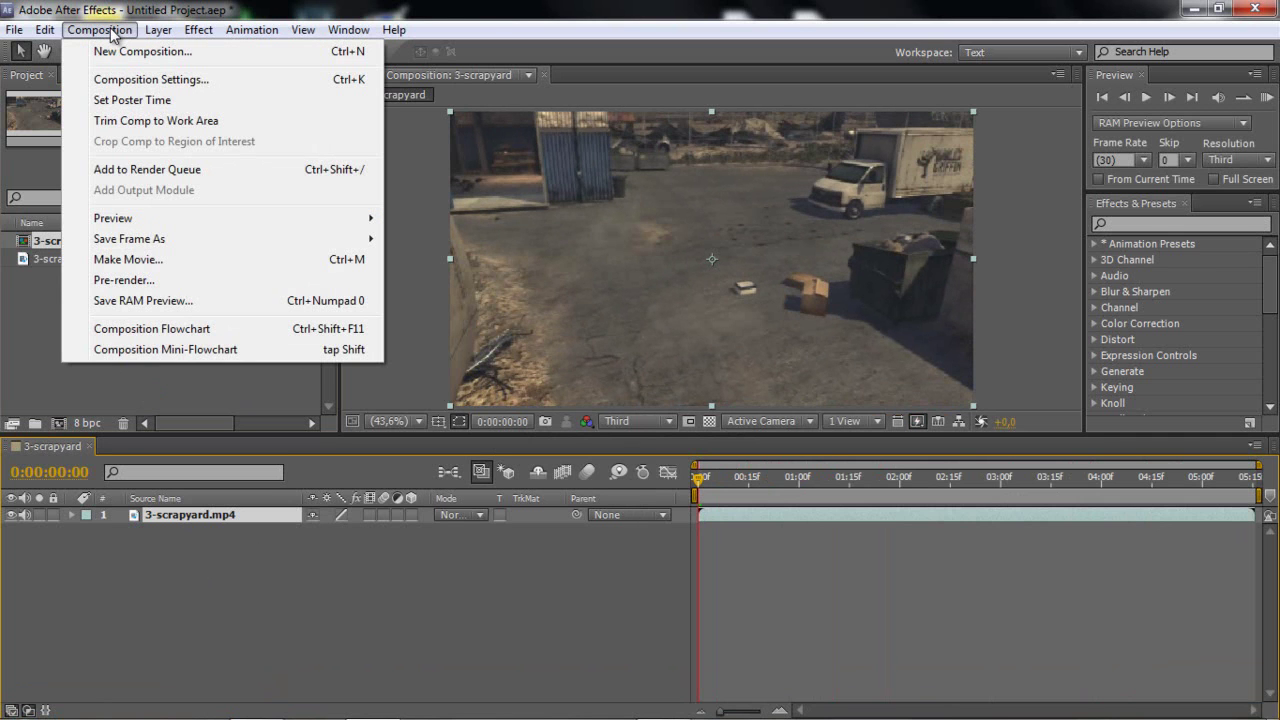
{"action": "left_click", "coordinate": [111, 30]}
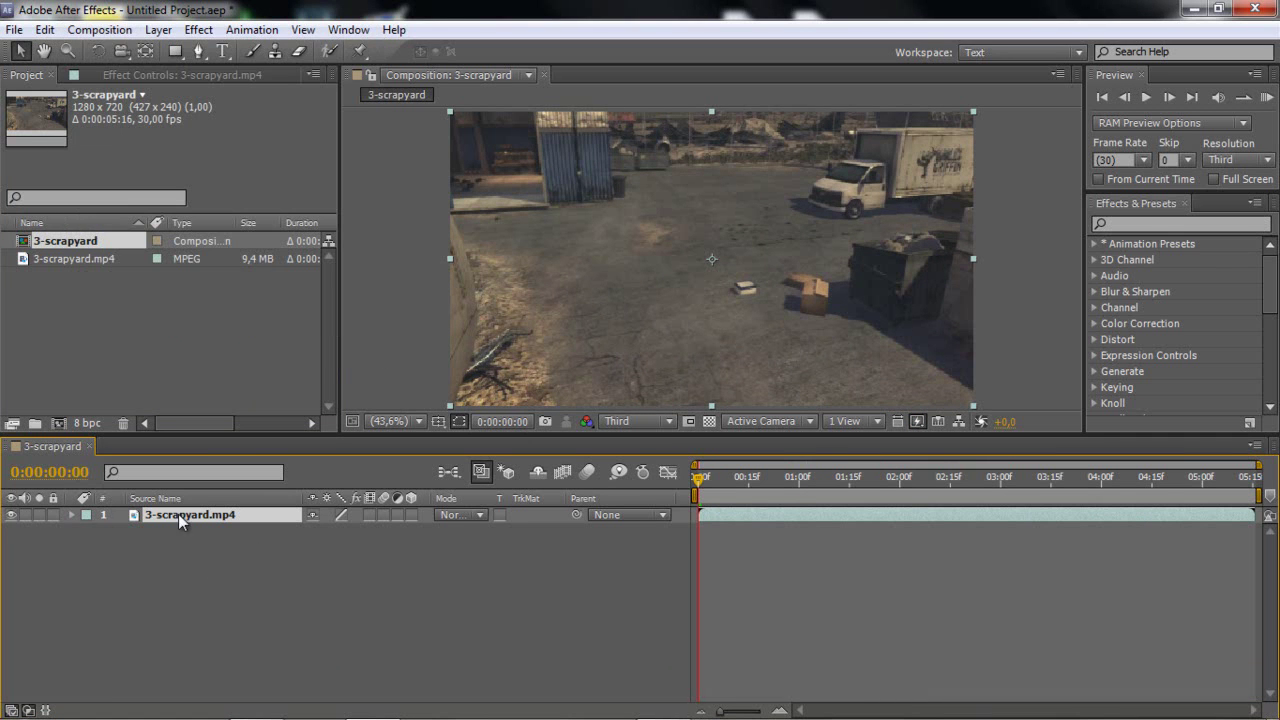
{"action": "left_click", "coordinate": [99, 30]}
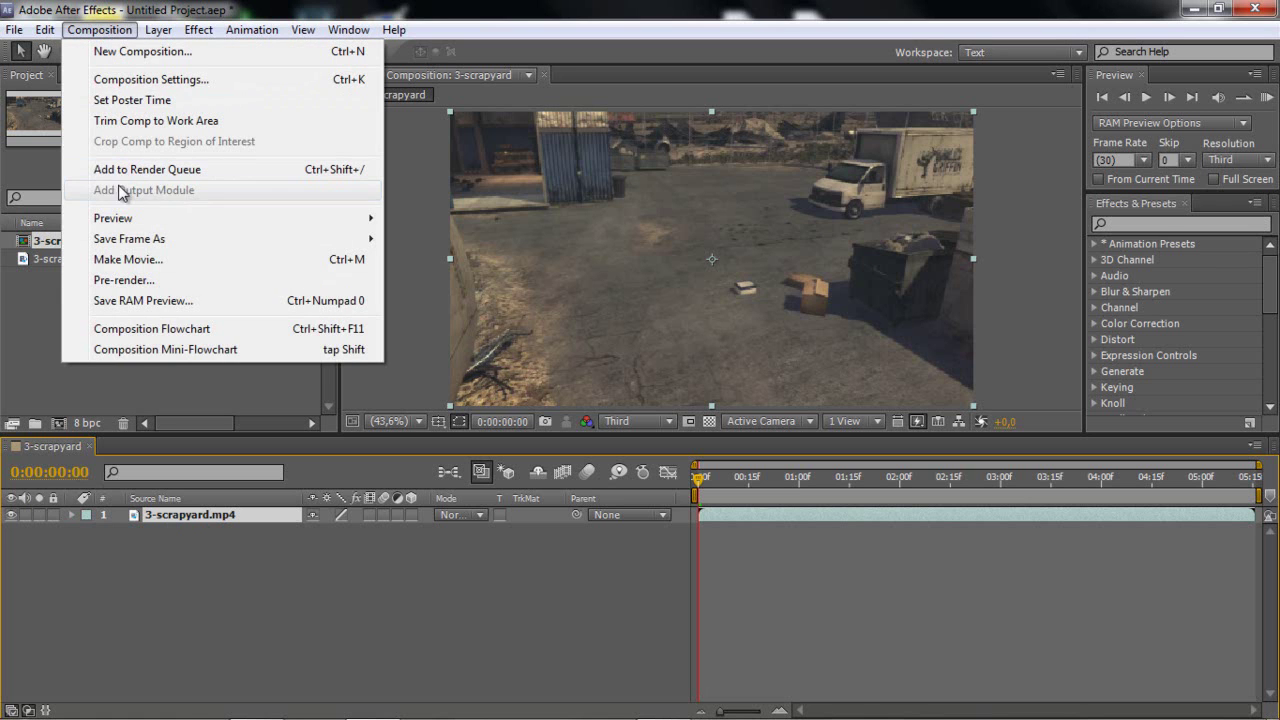
{"action": "left_click", "coordinate": [112, 168]}
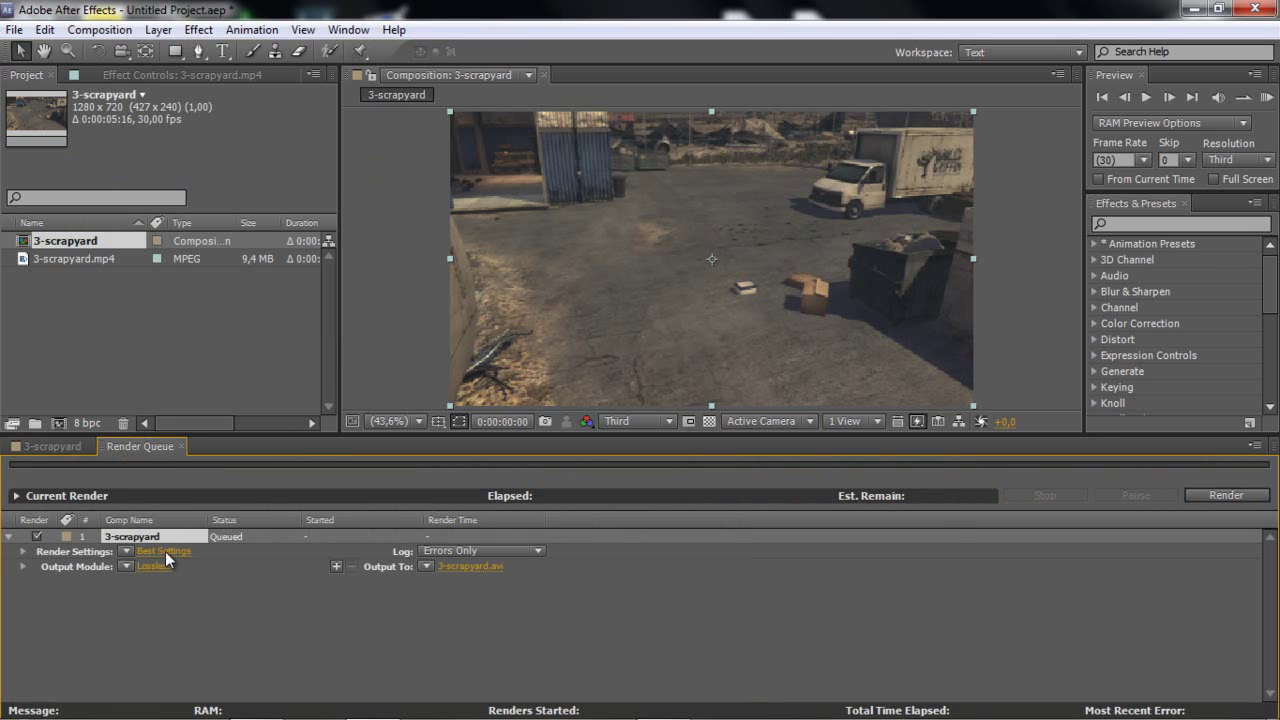
{"action": "left_click", "coordinate": [164, 551]}
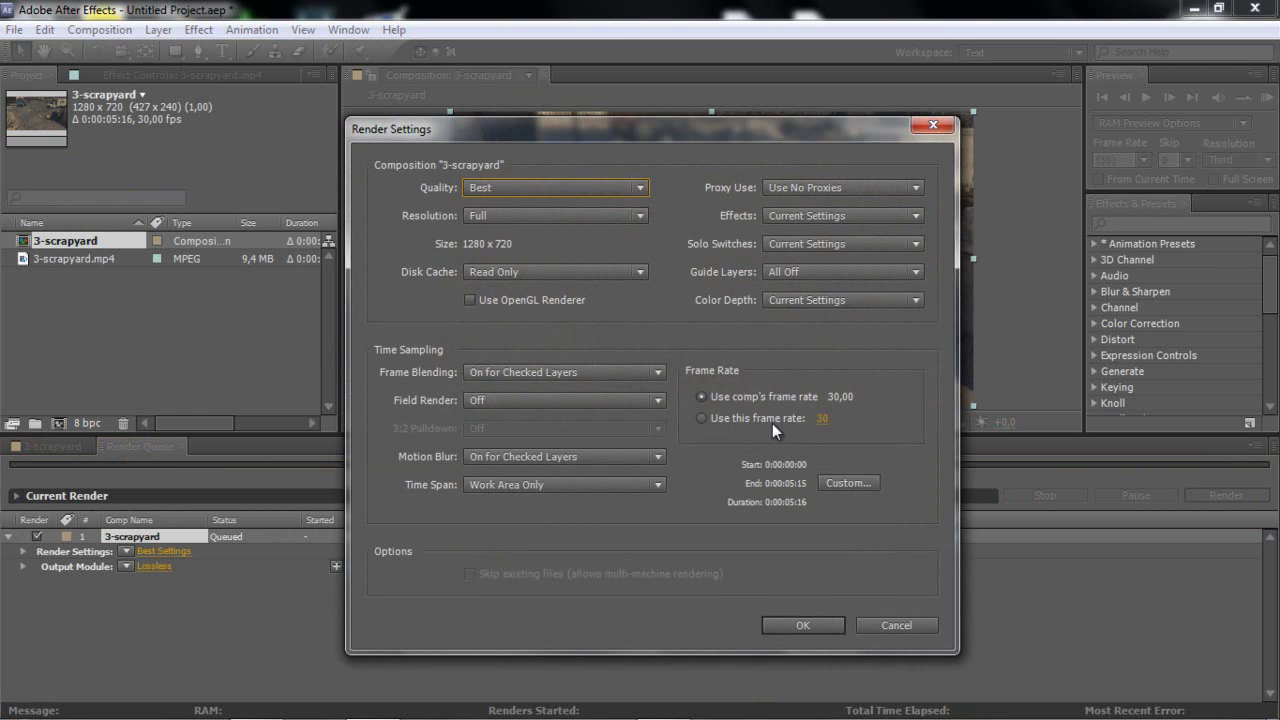
{"action": "left_click", "coordinate": [755, 420]}
{"action": "left_click", "coordinate": [799, 628]}
Set the Output Module format to PNG Sequence instead of AVI.
{"action": "left_click", "coordinate": [156, 567]}
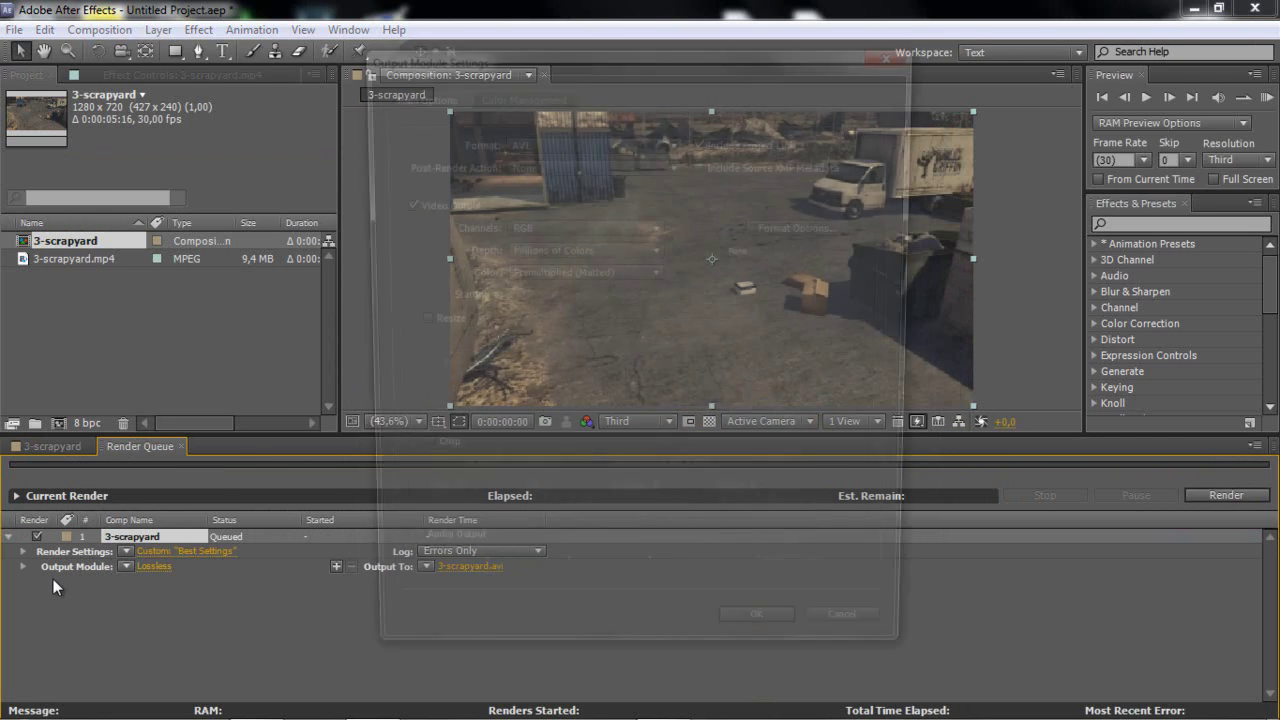
{"action": "left_click", "coordinate": [540, 141]}
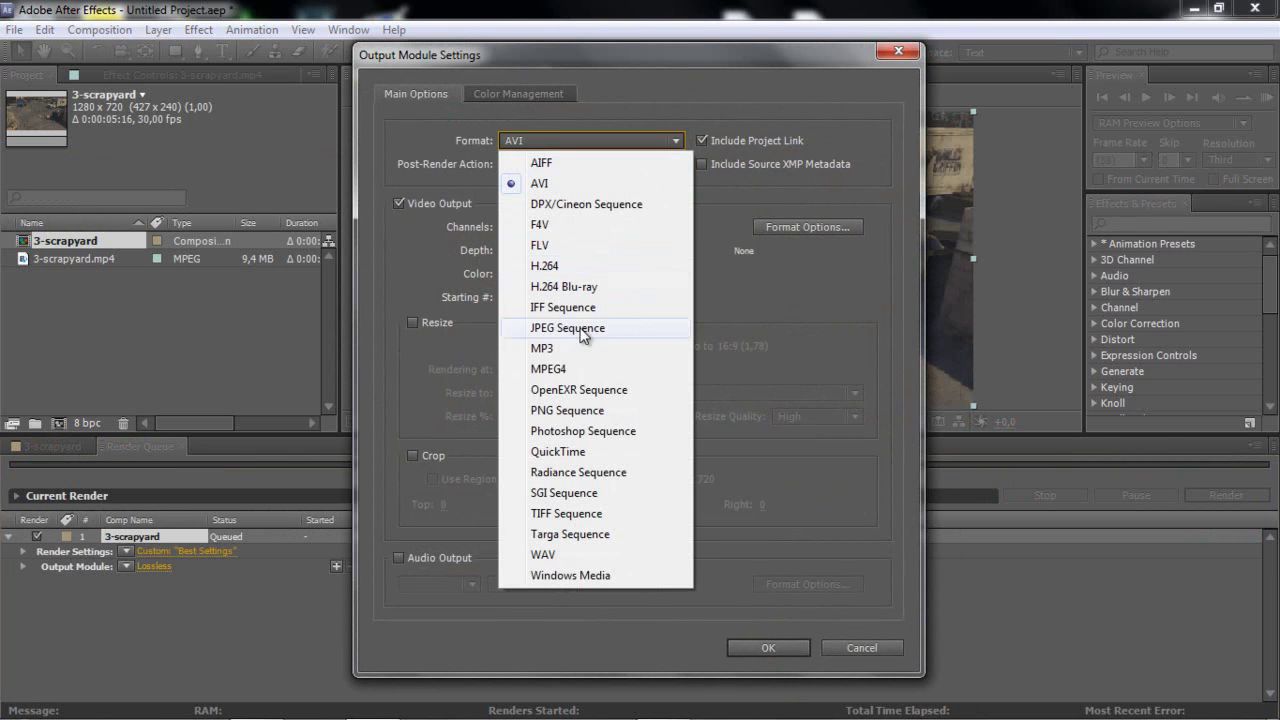
{"action": "left_click", "coordinate": [596, 412]}
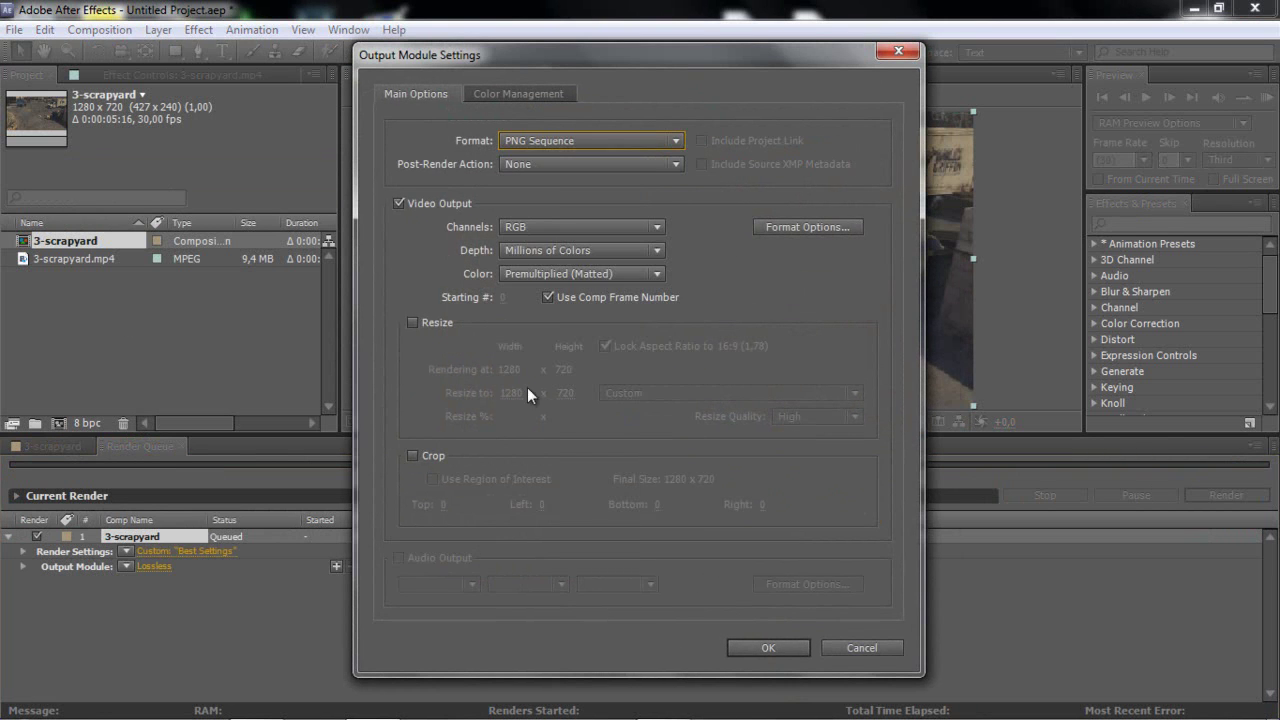
{"action": "left_click", "coordinate": [768, 648]}
{"action": "left_click", "coordinate": [775, 650]}
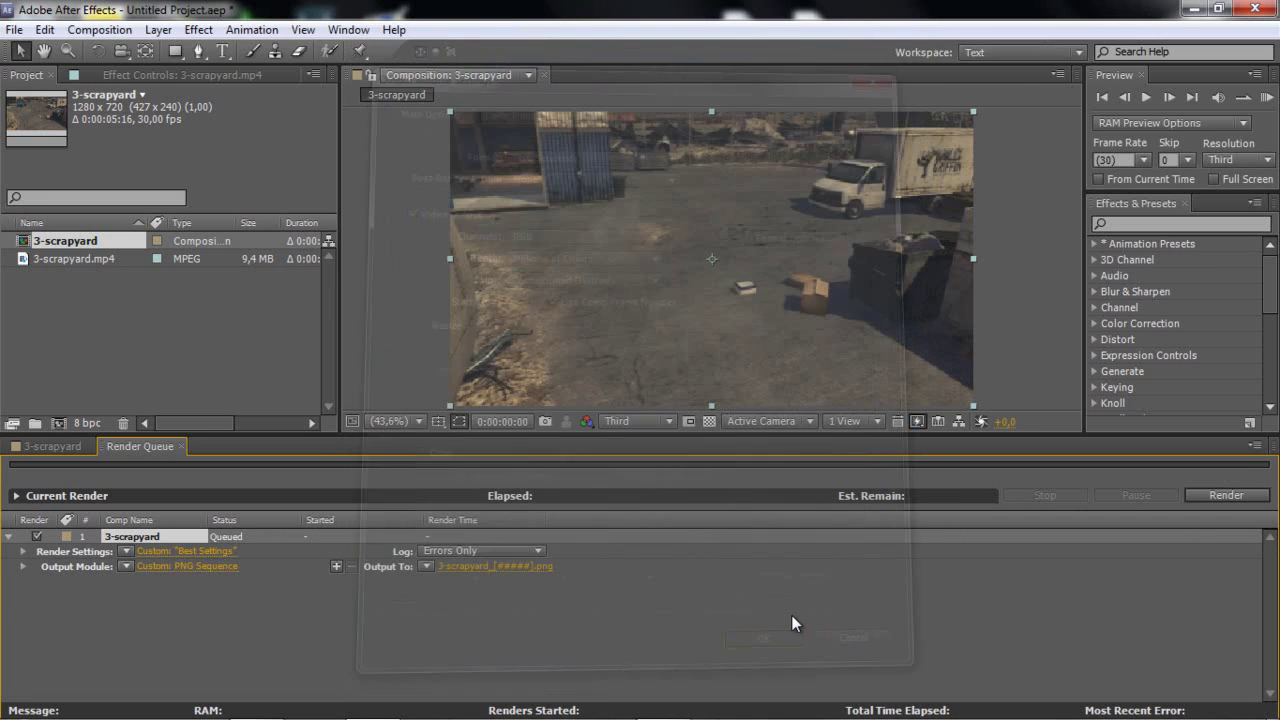
Output the frames to the cinn folder and start the render.
{"action": "left_click", "coordinate": [490, 565]}
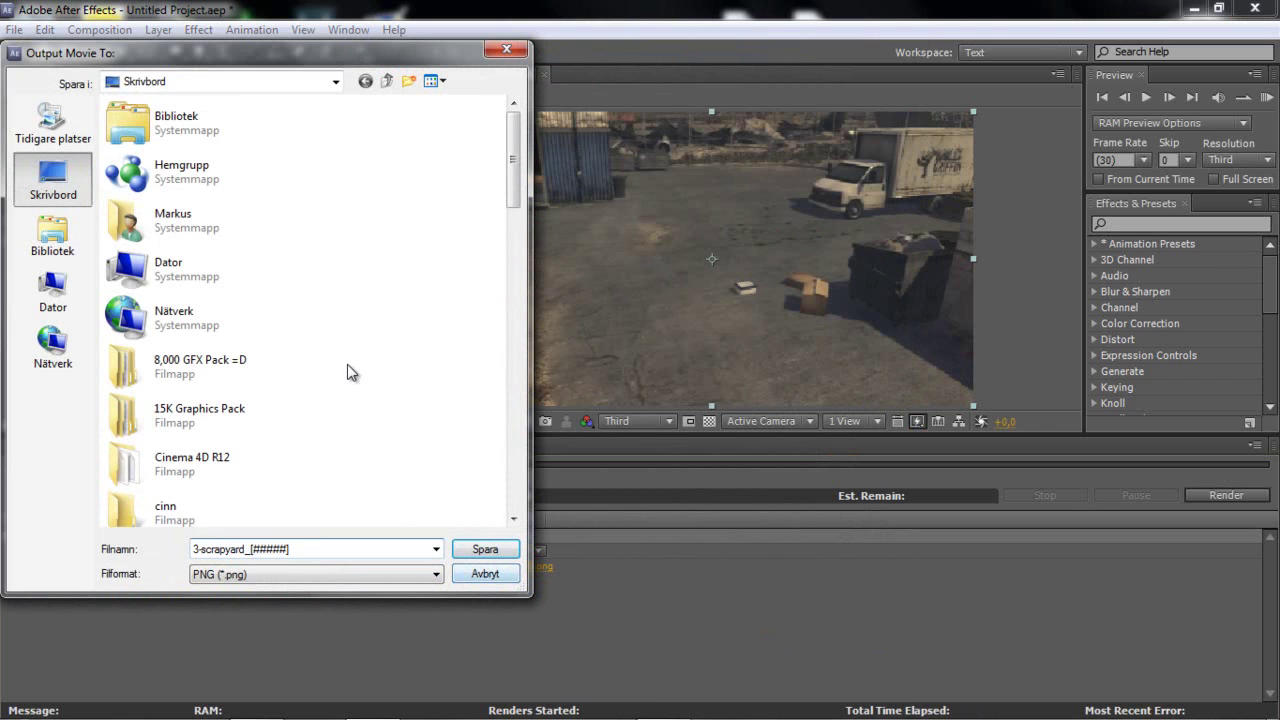
{"action": "scroll", "coordinate": [350, 375], "scroll_direction": "down", "scroll_amount": 1}
{"action": "double_click", "coordinate": [212, 388]}
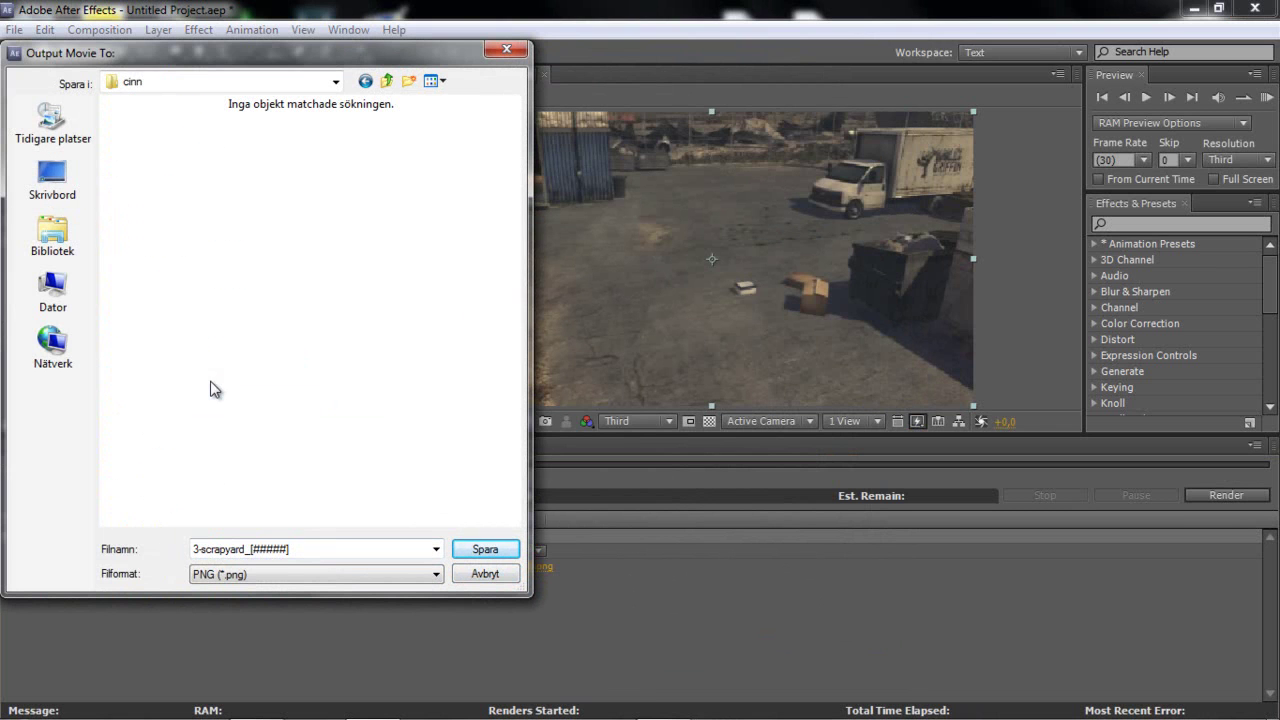
{"action": "left_click", "coordinate": [484, 549]}
{"action": "left_click", "coordinate": [1228, 497]}
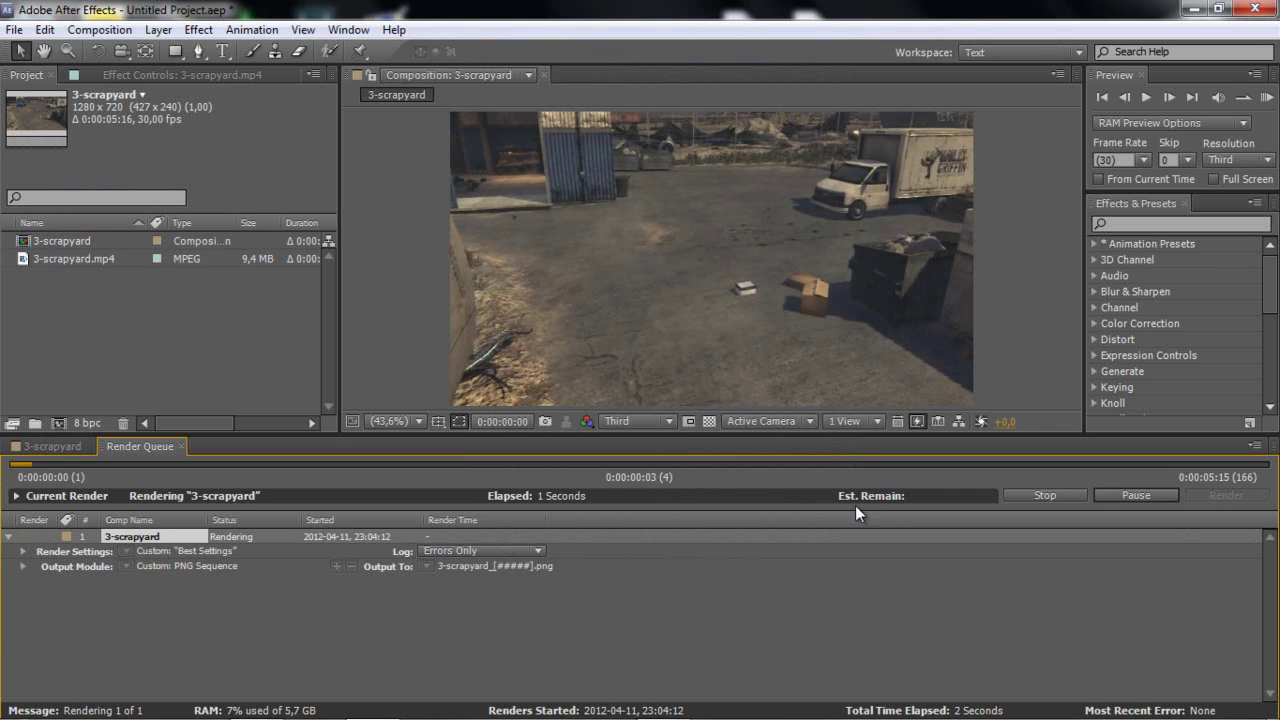
Let the PNG Sequence render progress, pause the recorder, and minimize After Effects.
{"action": "mouse_move", "coordinate": [634, 716]}
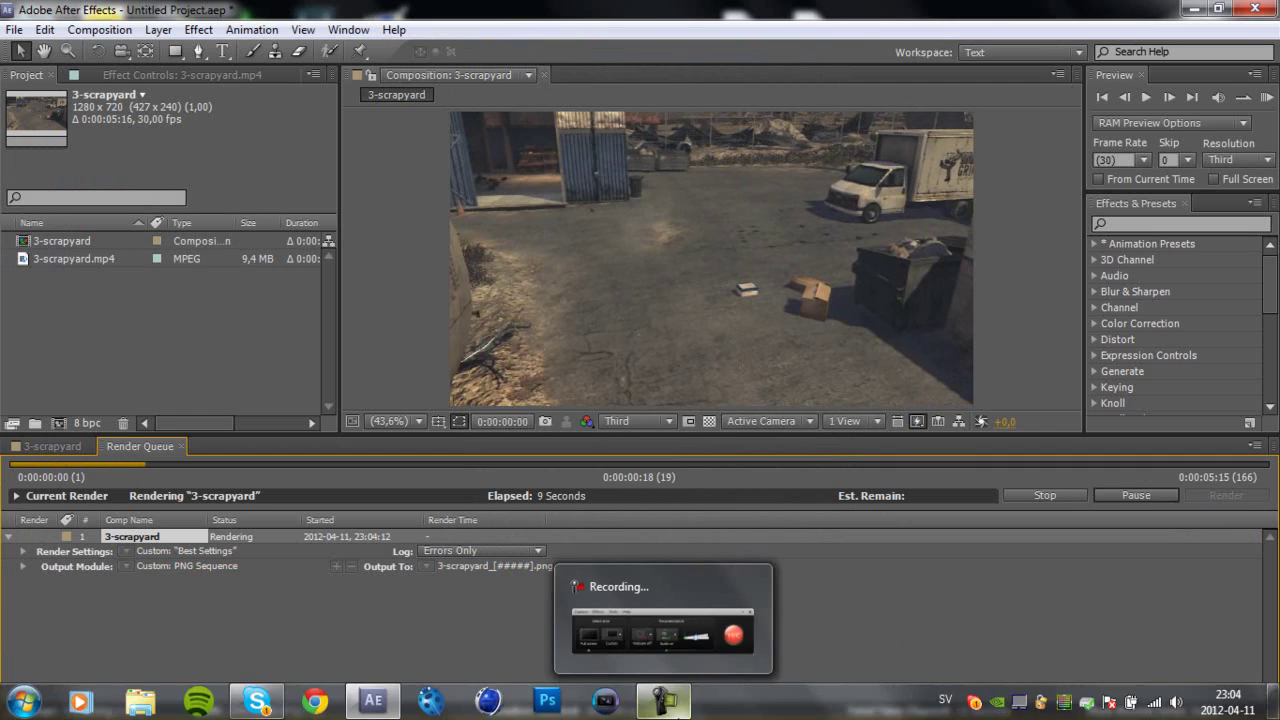
{"action": "left_click", "coordinate": [664, 702]}
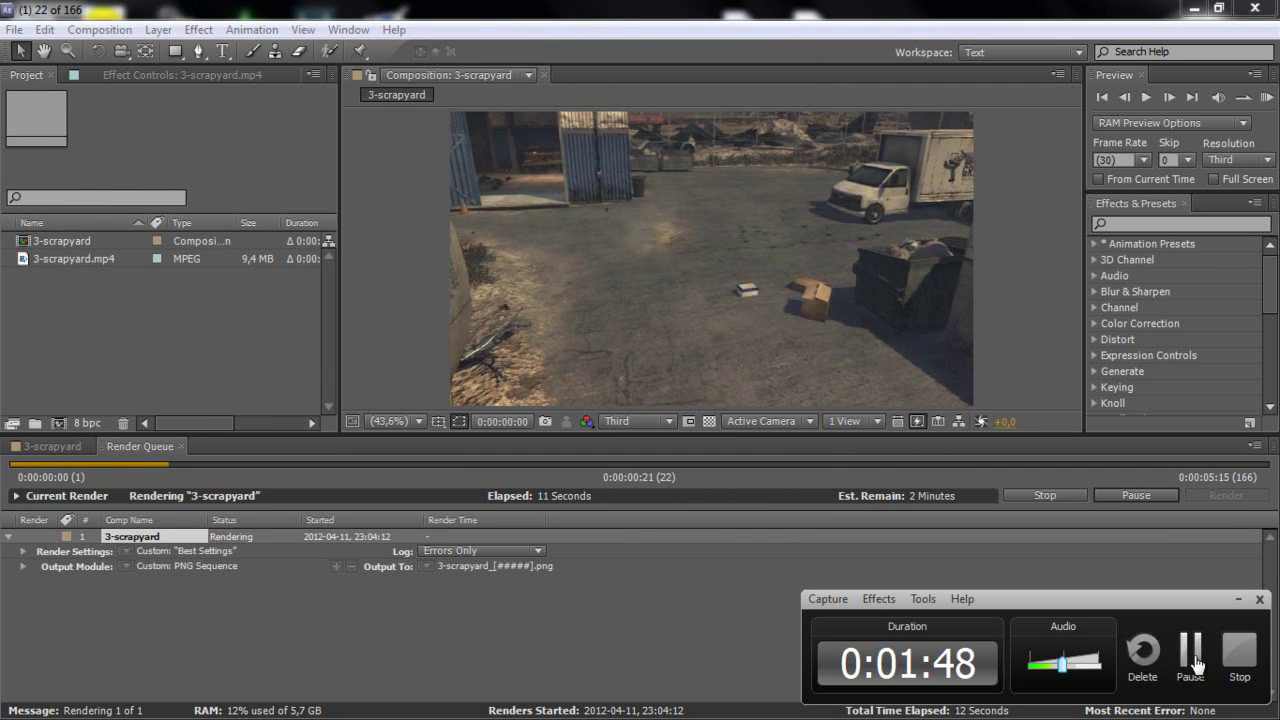
{"action": "left_click", "coordinate": [1192, 655]}
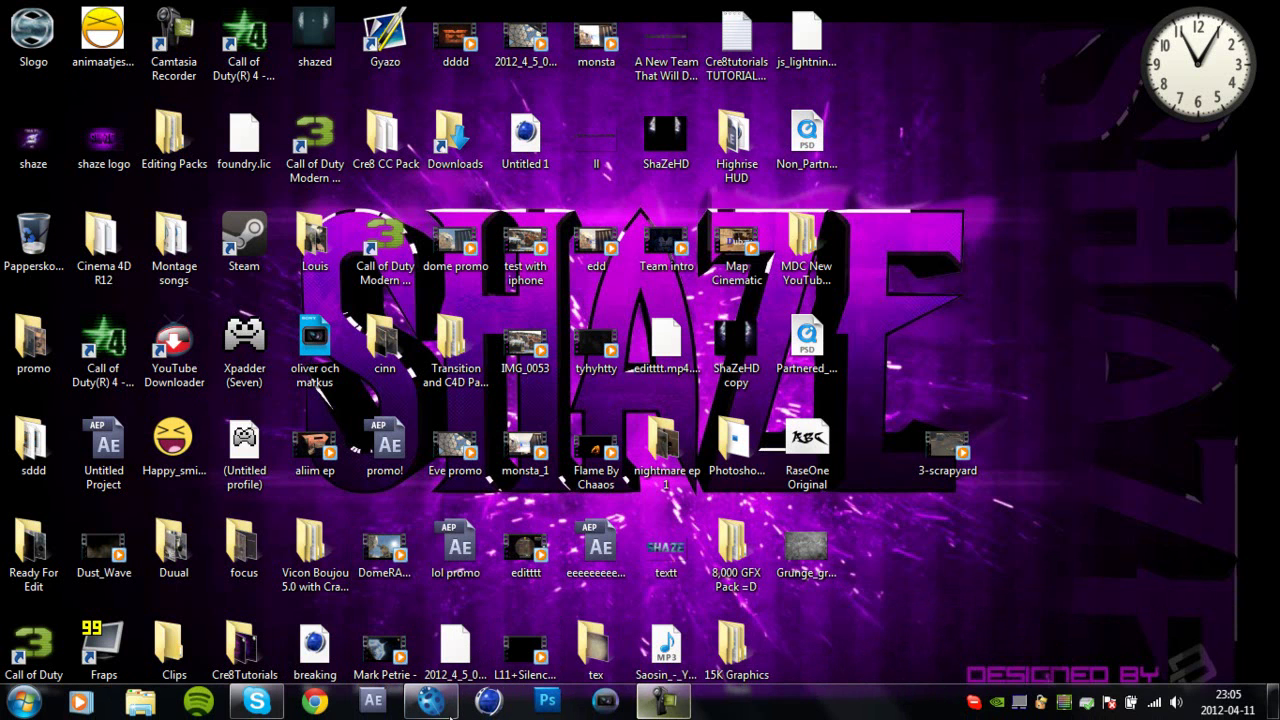
In boujou, start Import Sequence and browse up to the root of drive C:.
{"action": "left_click", "coordinate": [440, 708]}
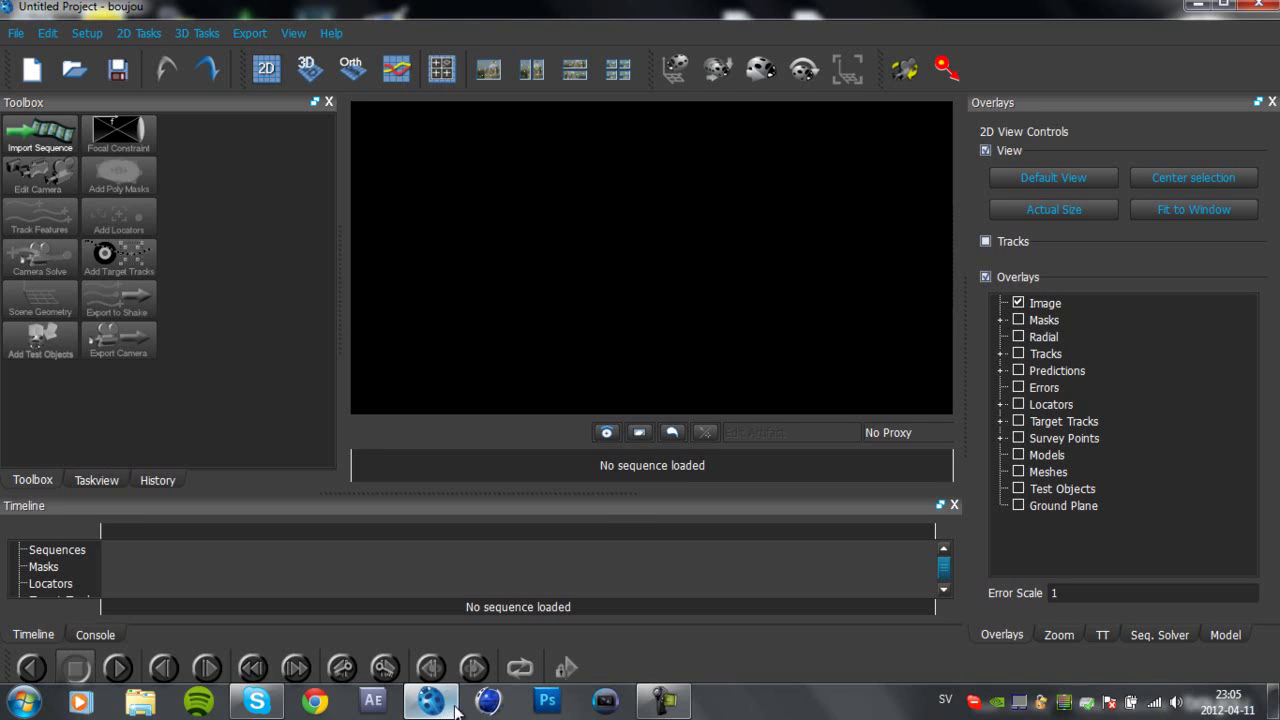
{"action": "left_click", "coordinate": [40, 135]}
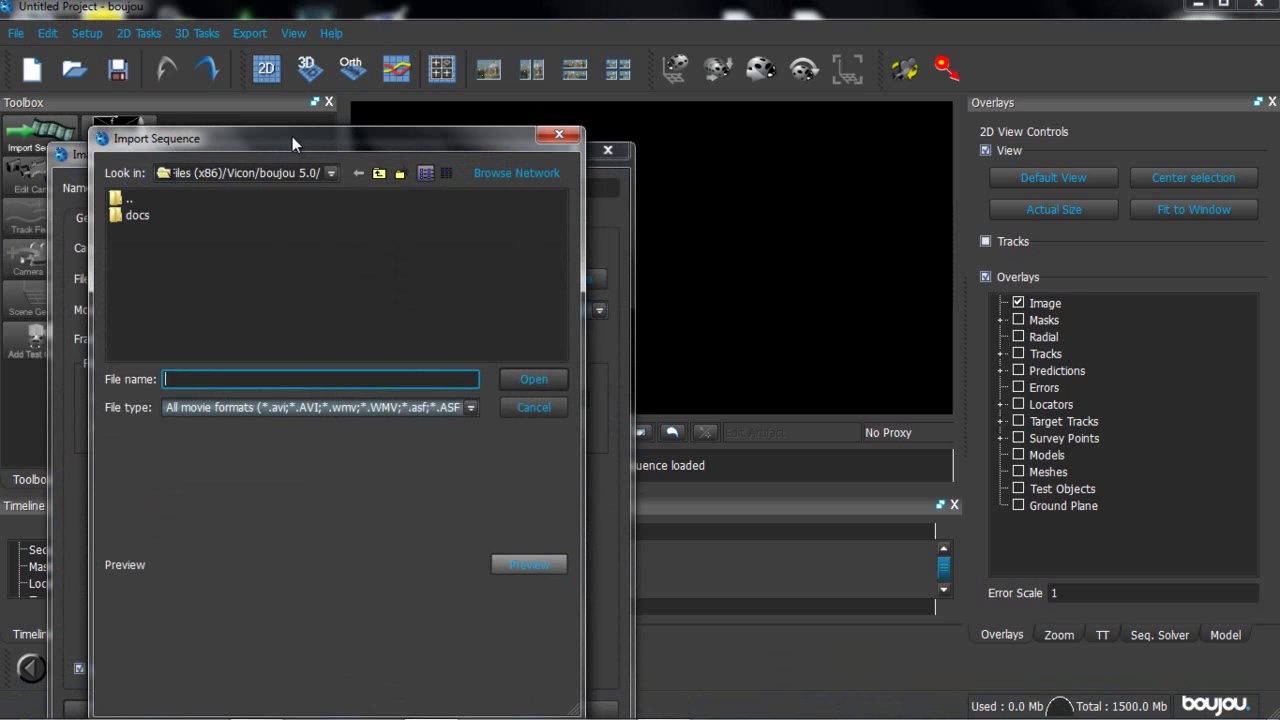
{"action": "double_click", "coordinate": [130, 201]}
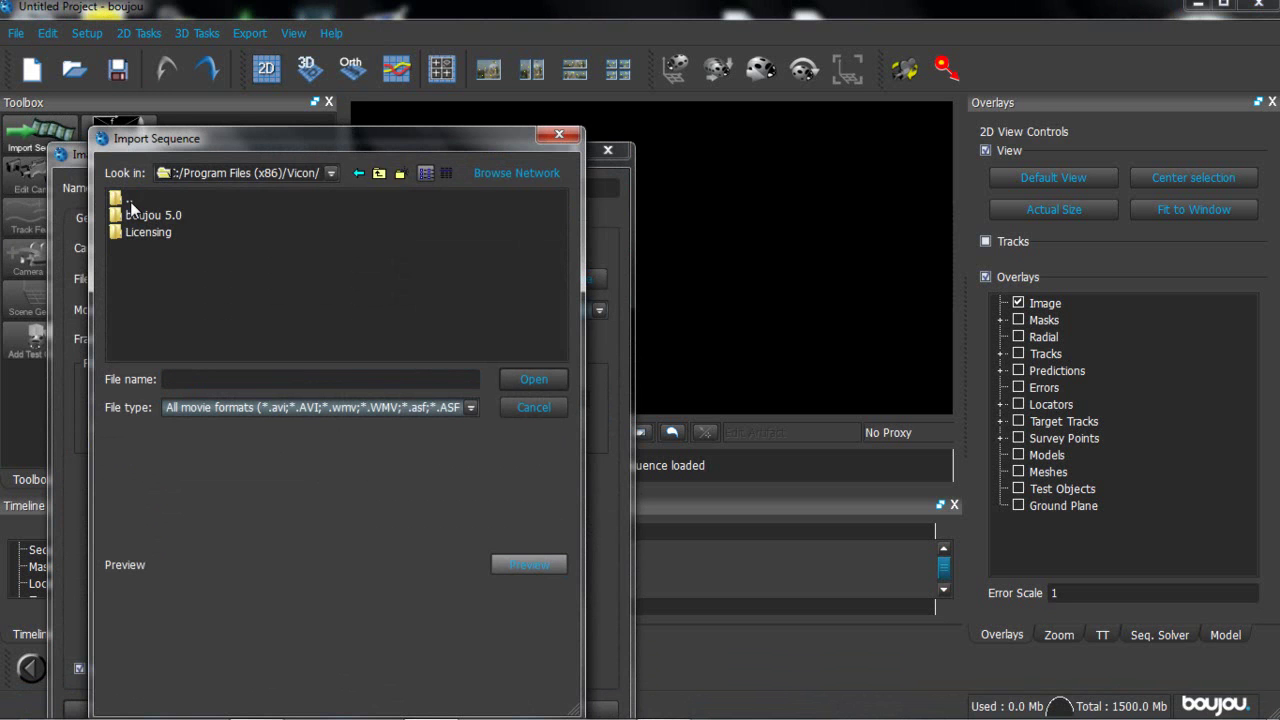
{"action": "double_click", "coordinate": [130, 201]}
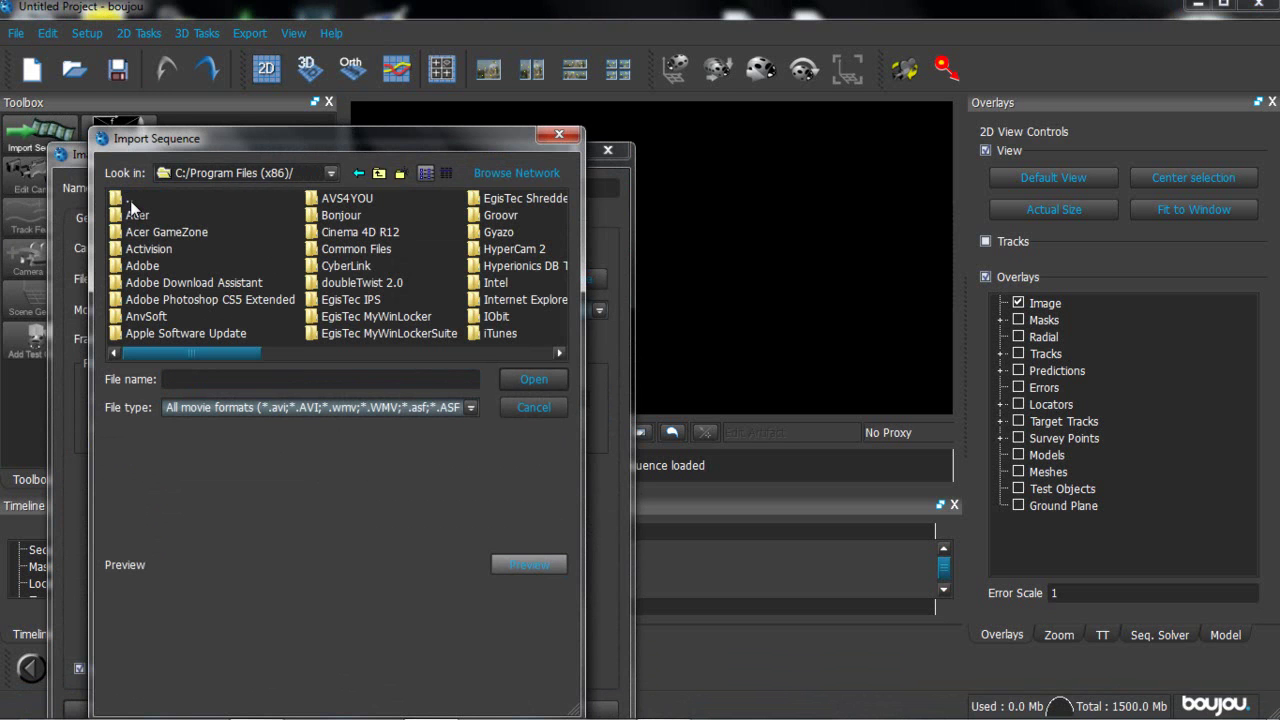
{"action": "double_click", "coordinate": [133, 197]}
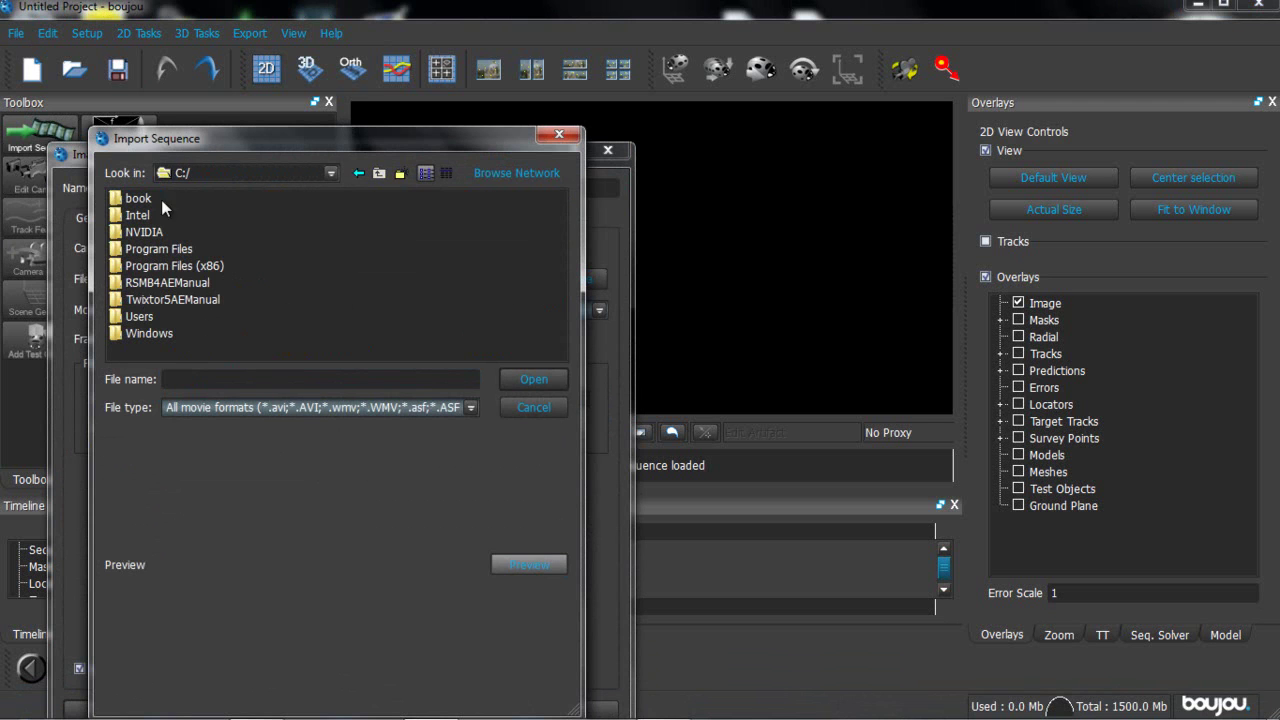
Navigate Users > home folder > Desktop > cinn and select 3-scrapyard_00000.png.
{"action": "double_click", "coordinate": [137, 317]}
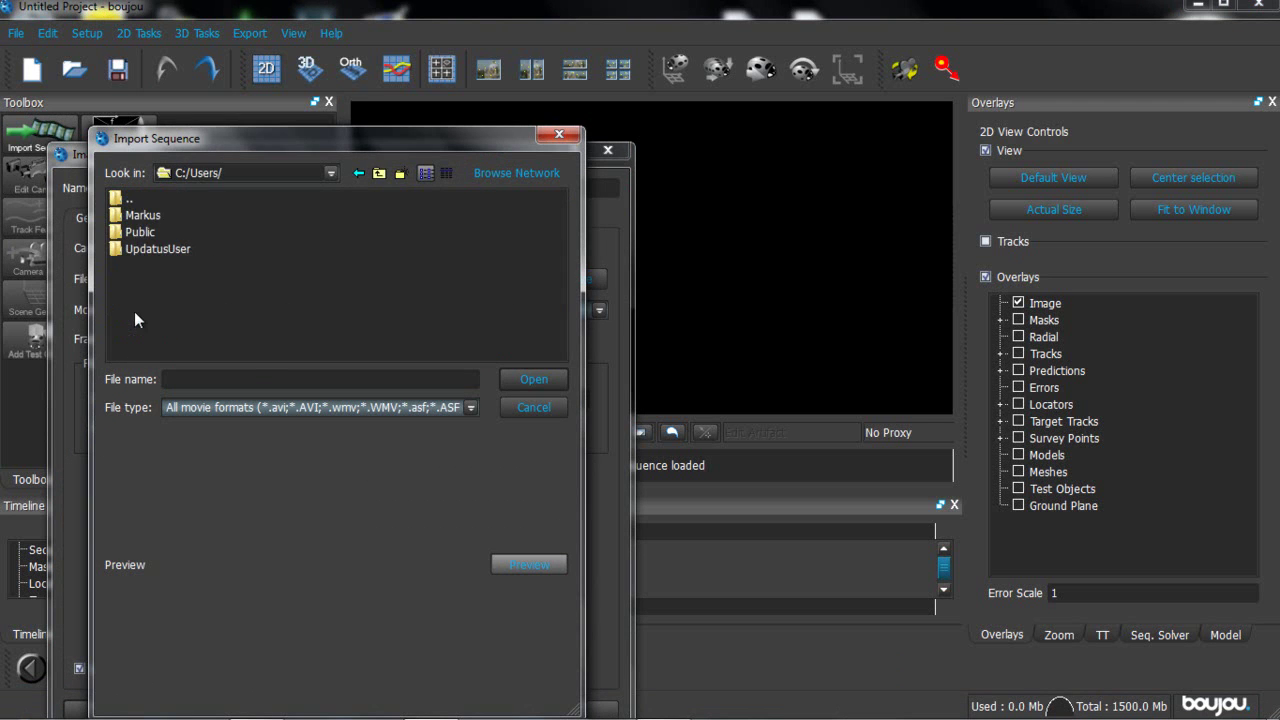
{"action": "double_click", "coordinate": [143, 216]}
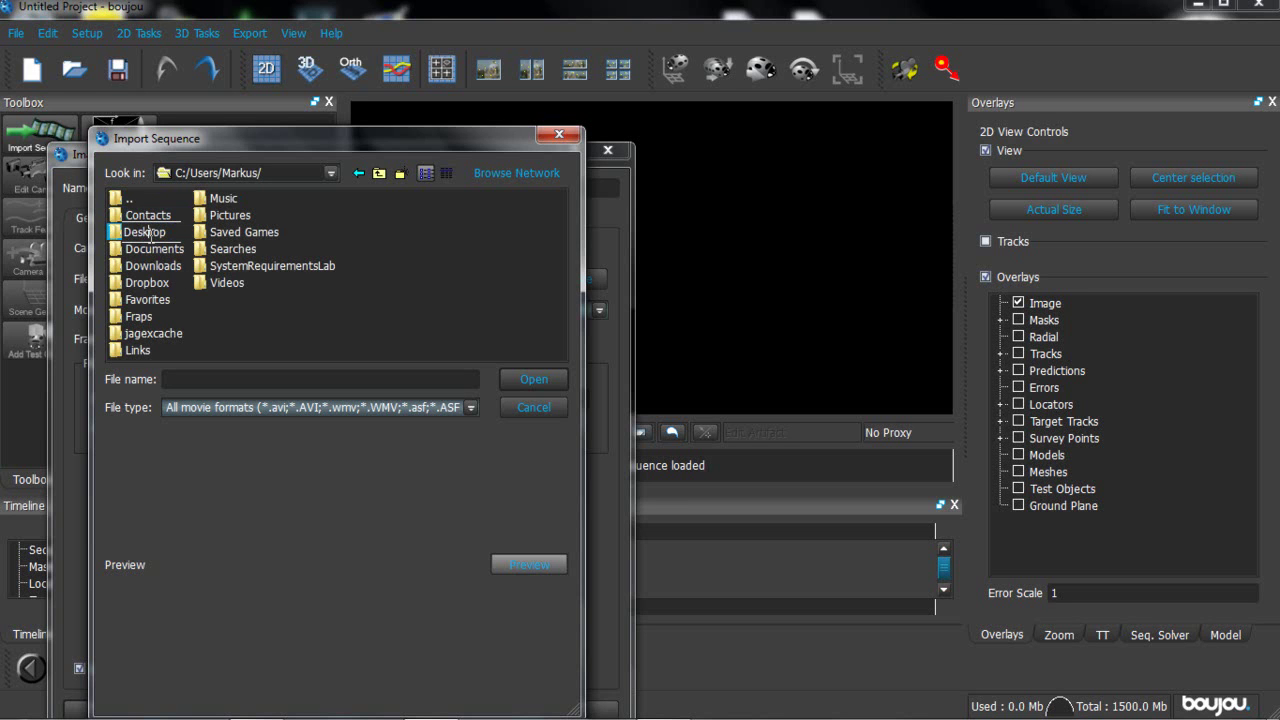
{"action": "double_click", "coordinate": [147, 234]}
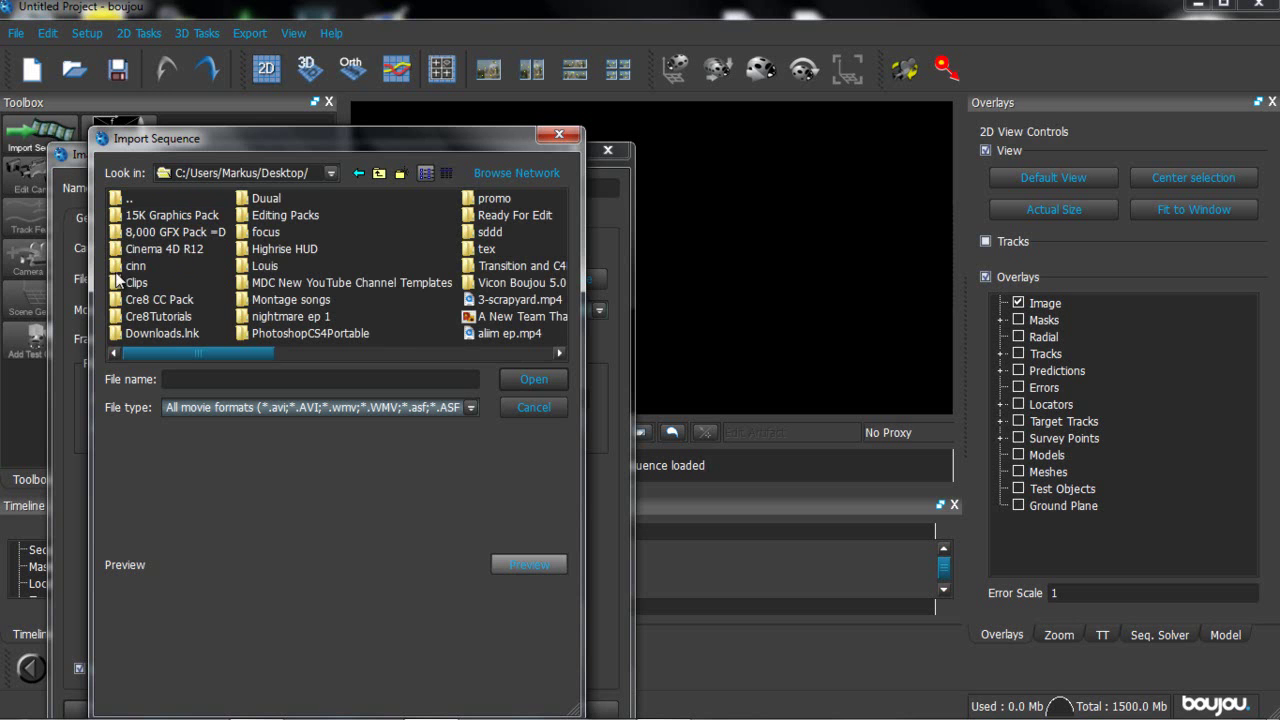
{"action": "double_click", "coordinate": [134, 266]}
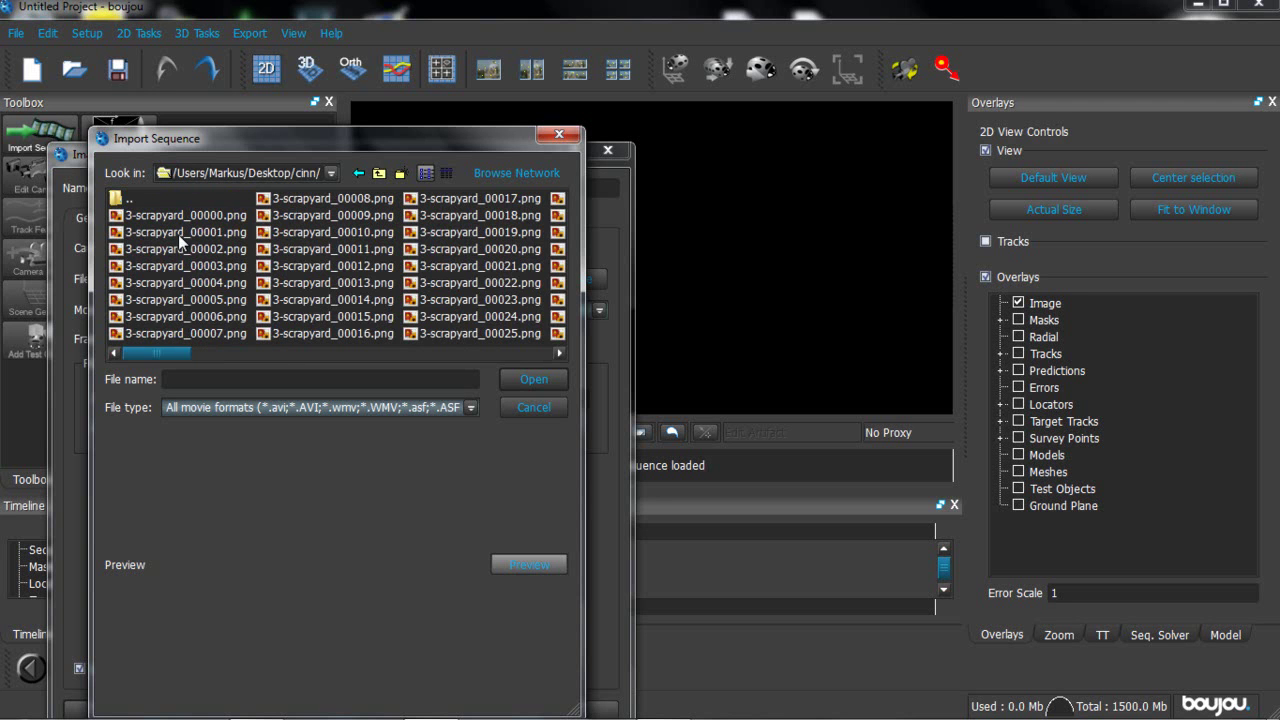
{"action": "left_click_drag", "start_coordinate": [160, 354], "coordinate": [613, 353]}
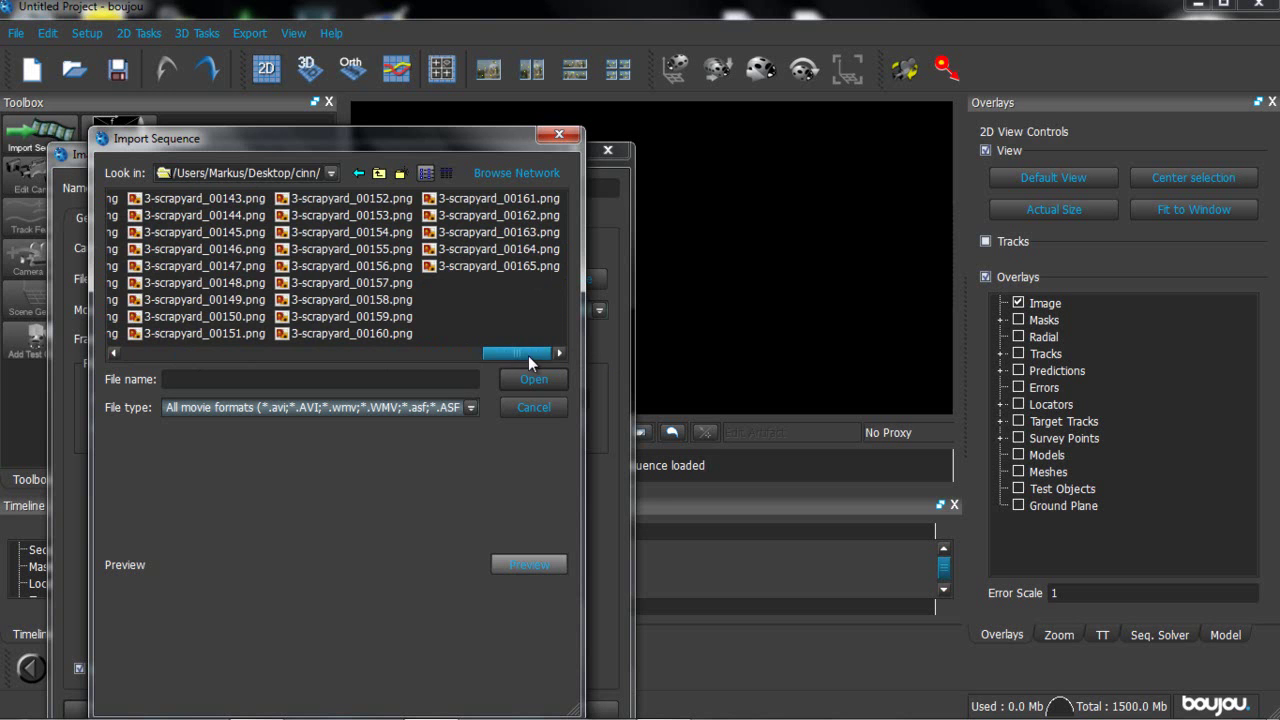
{"action": "left_click_drag", "start_coordinate": [528, 355], "coordinate": [160, 355]}
{"action": "left_click", "coordinate": [176, 213]}
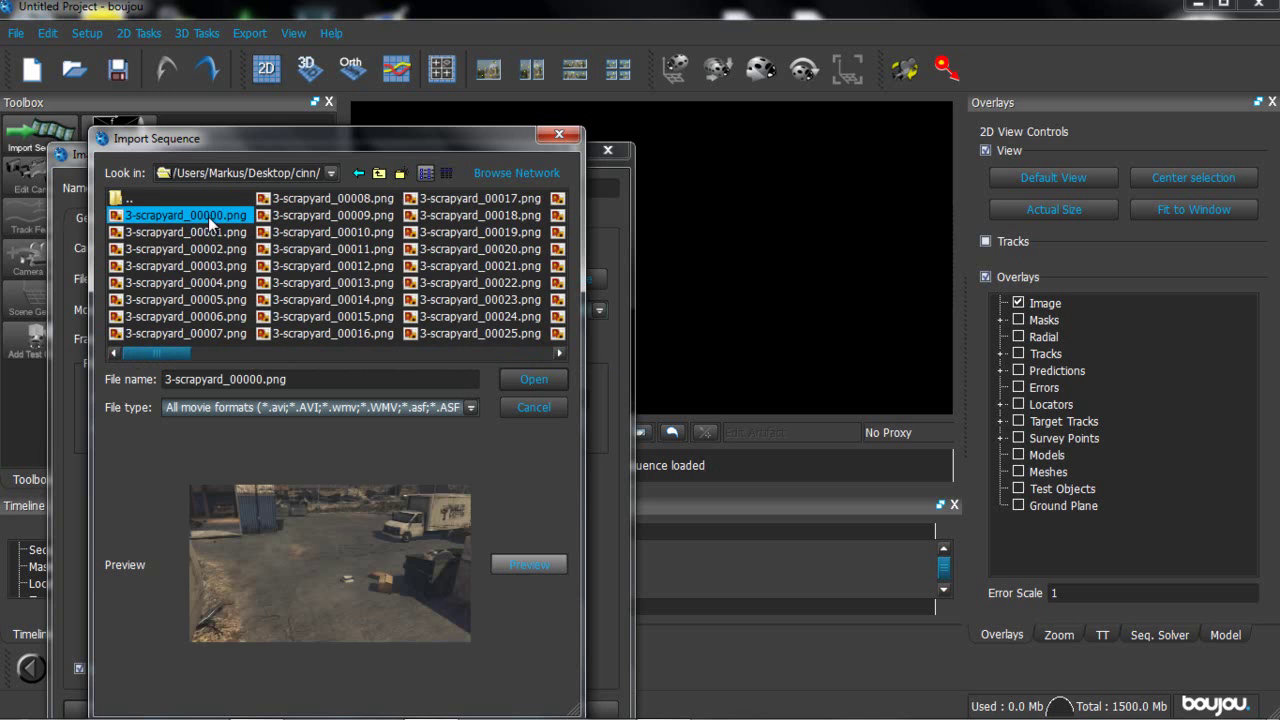
Open the chosen frames as an image sequence ending at frame 164.
{"action": "left_click", "coordinate": [504, 384]}
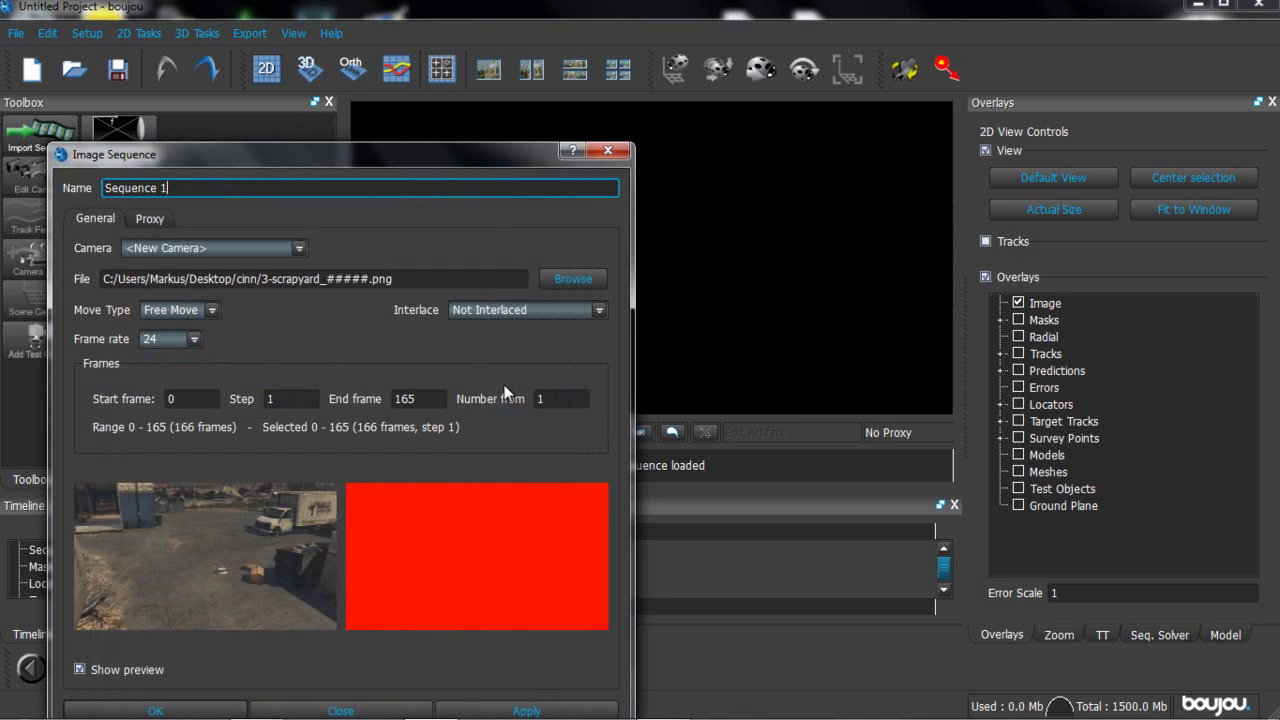
{"action": "left_click", "coordinate": [437, 398]}
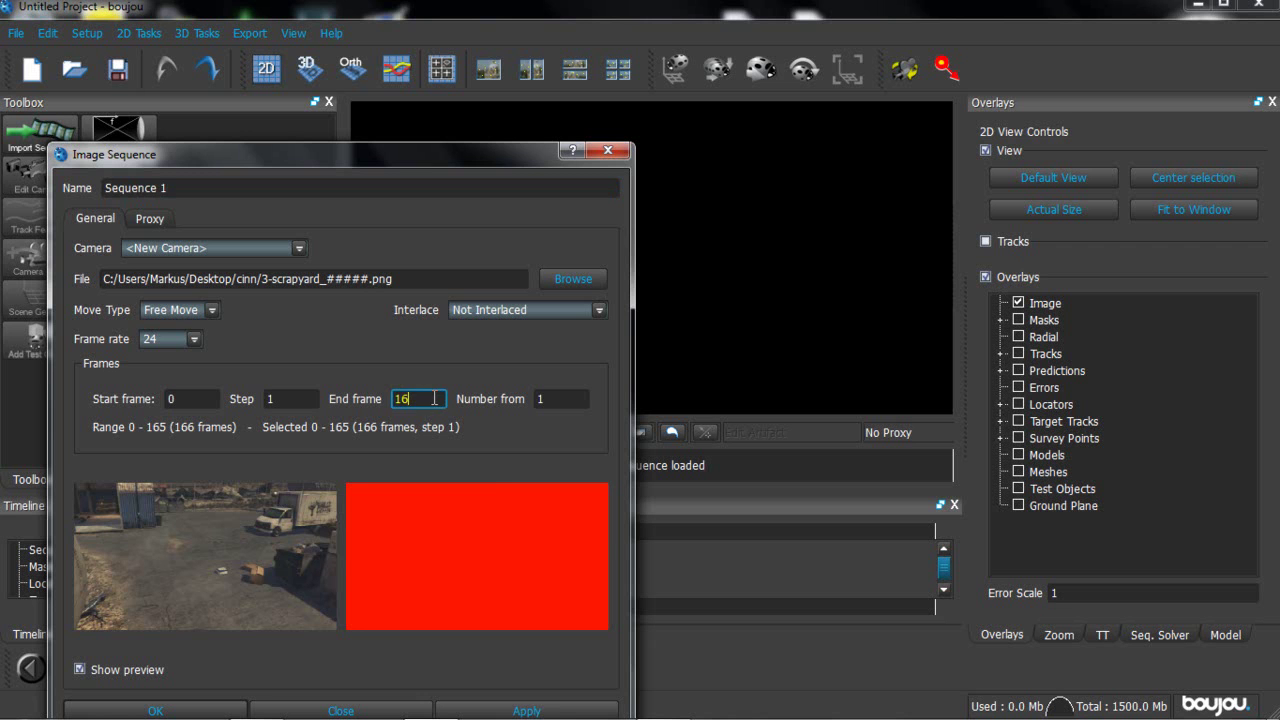
{"action": "key", "text": "Return"}
{"action": "key", "text": "Return"}
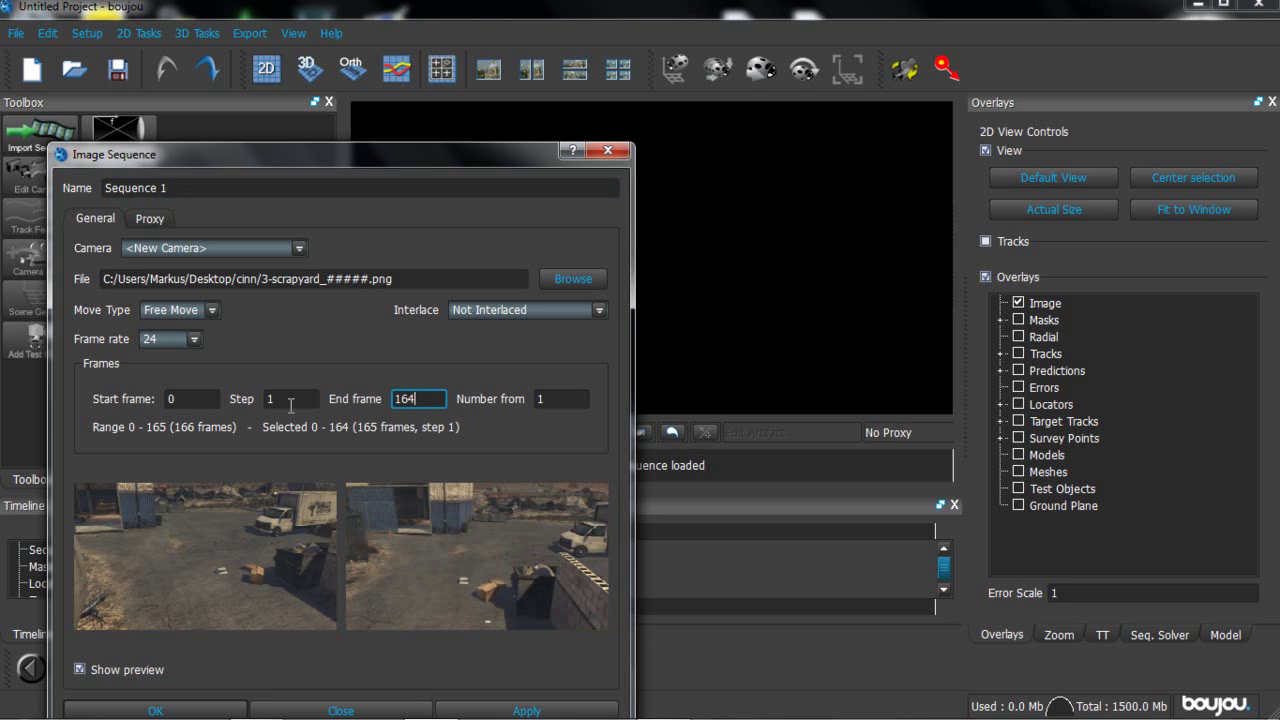
{"action": "left_click", "coordinate": [291, 400]}
{"action": "left_click_drag", "start_coordinate": [390, 155], "coordinate": [459, 112]}
Set the sequence frame rate to 30 fps, apply it, and close the dialog.
{"action": "left_click", "coordinate": [249, 294]}
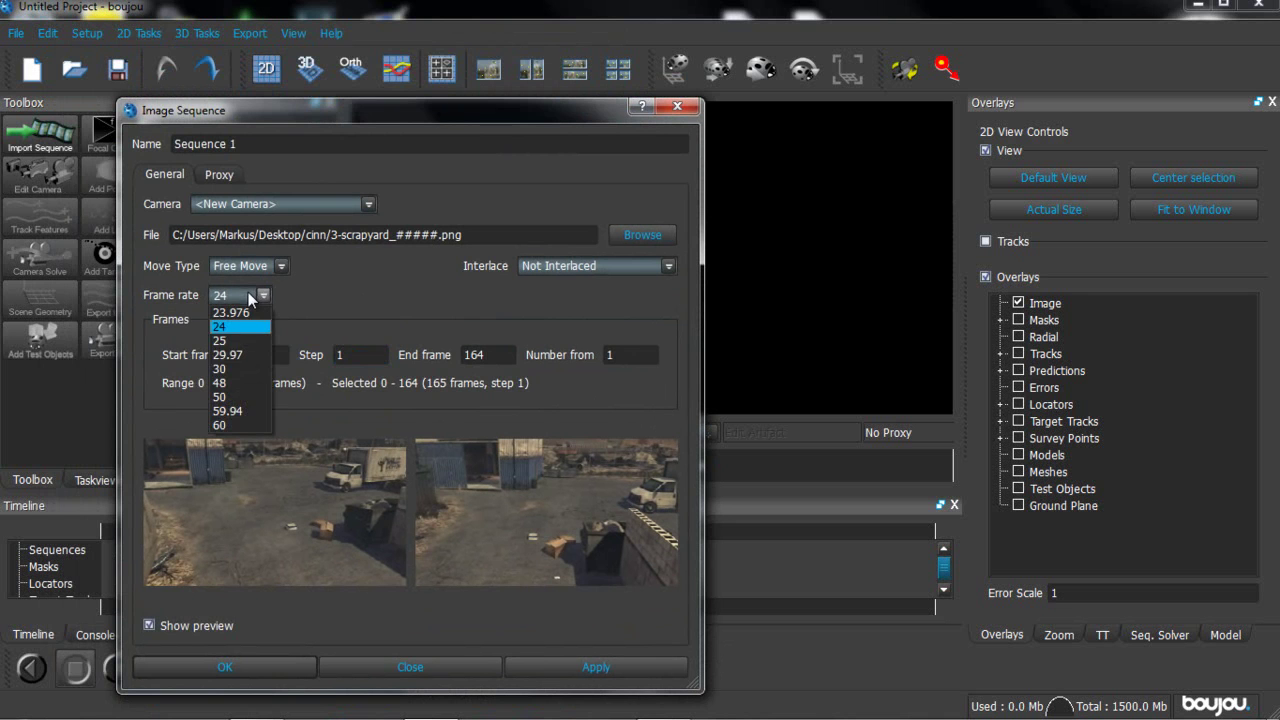
{"action": "left_click", "coordinate": [227, 370]}
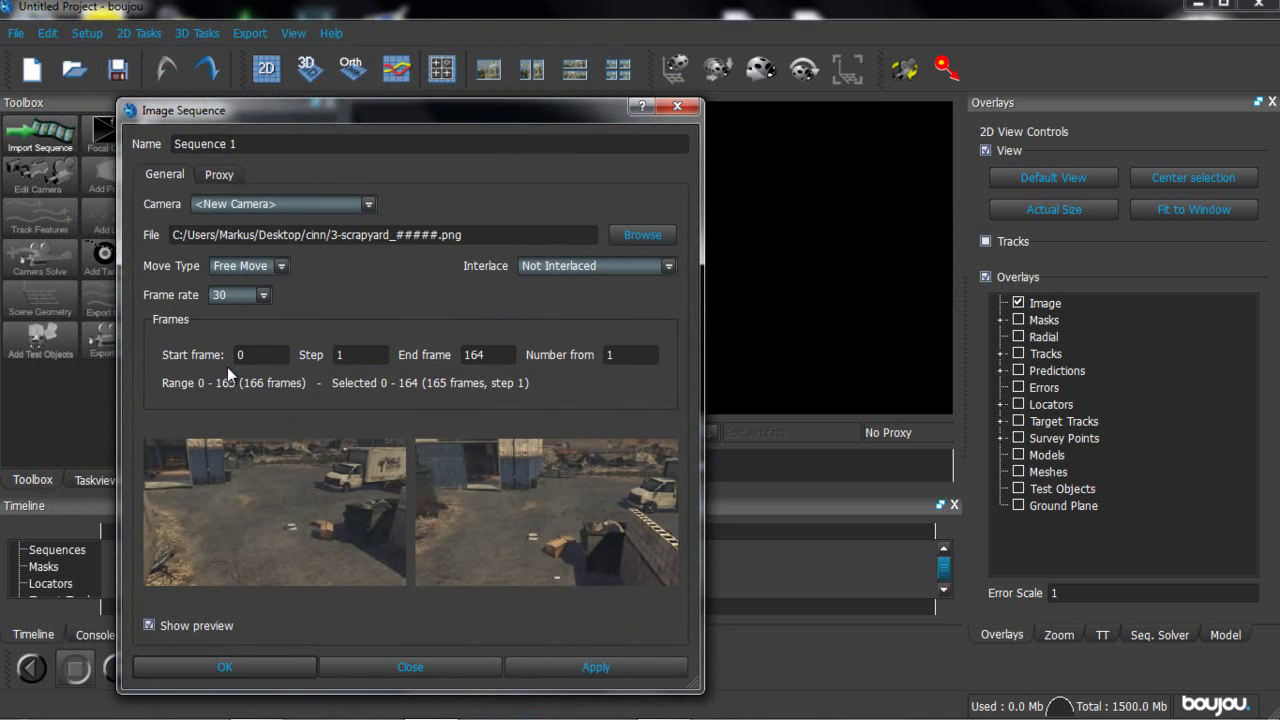
{"action": "left_click", "coordinate": [619, 668]}
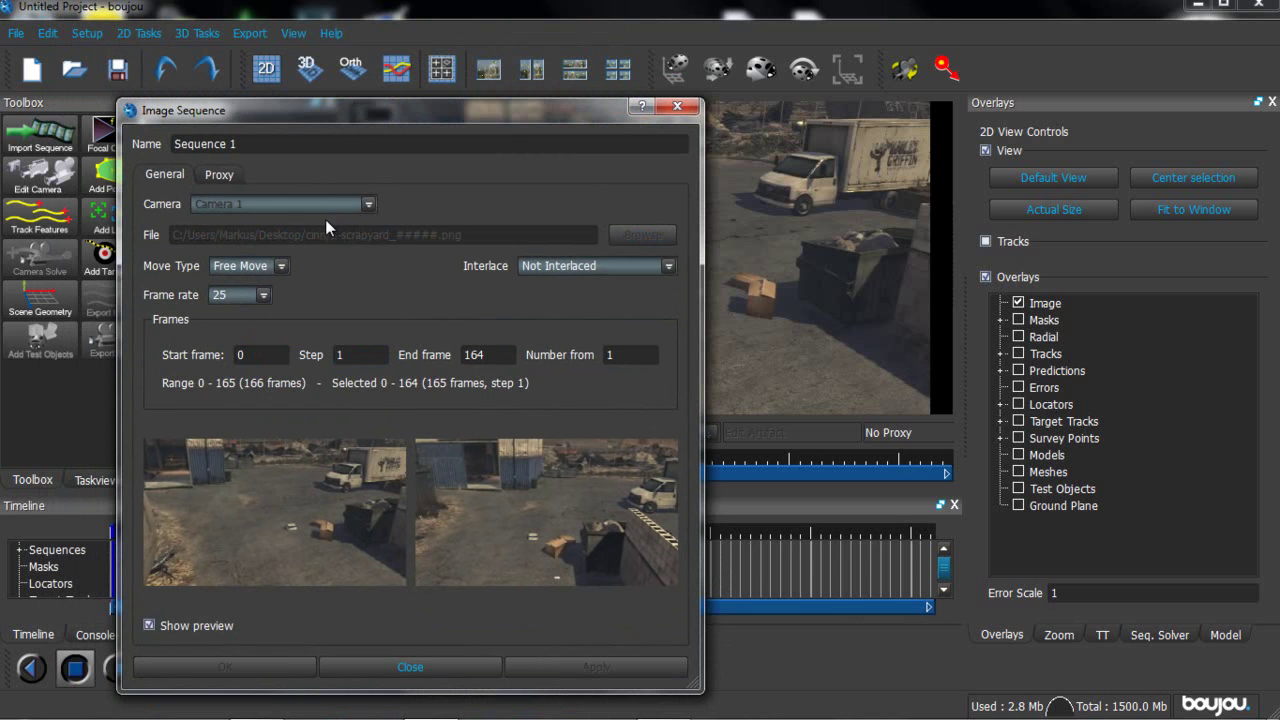
{"action": "left_click", "coordinate": [228, 304]}
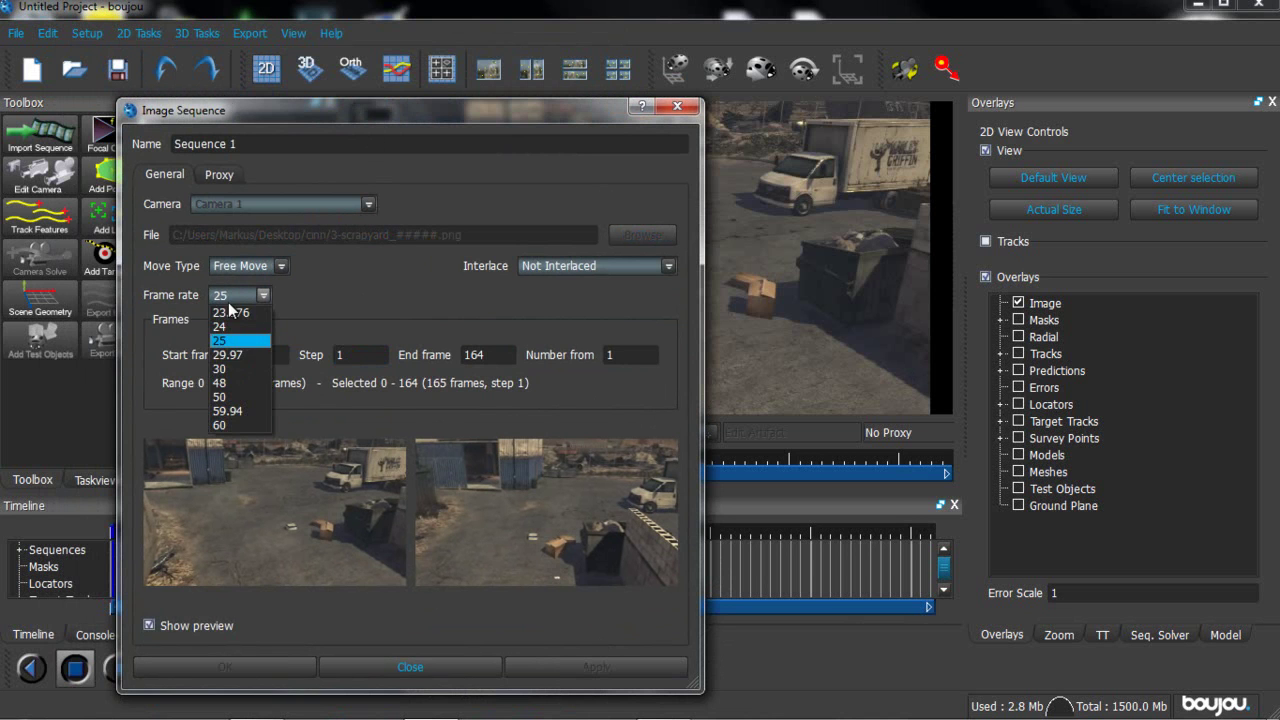
{"action": "left_click", "coordinate": [244, 367]}
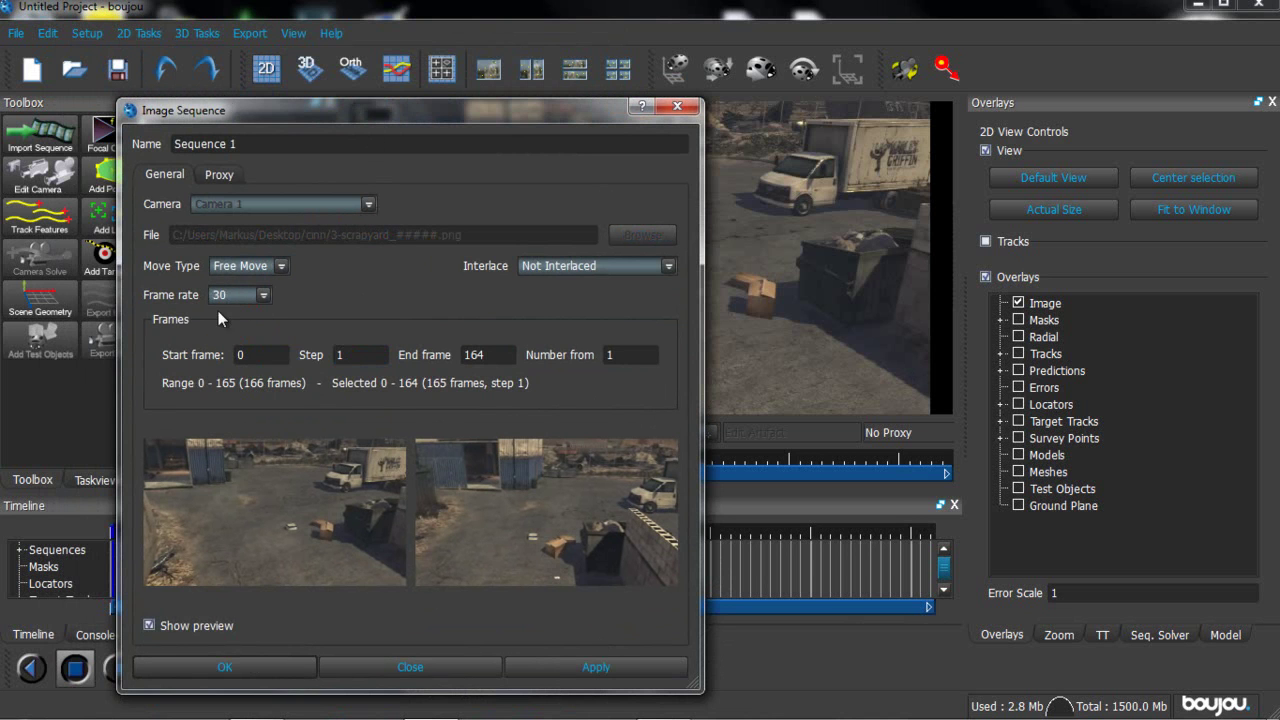
{"action": "left_click", "coordinate": [569, 674]}
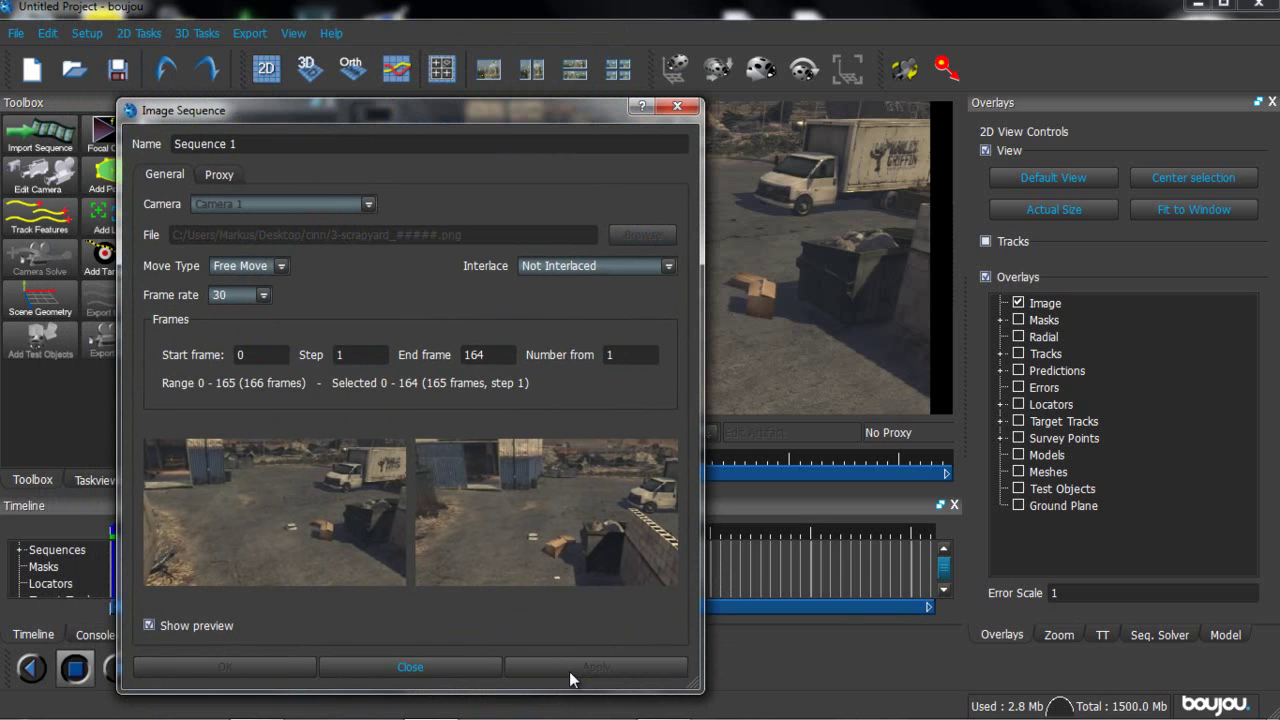
{"action": "left_click", "coordinate": [392, 662]}
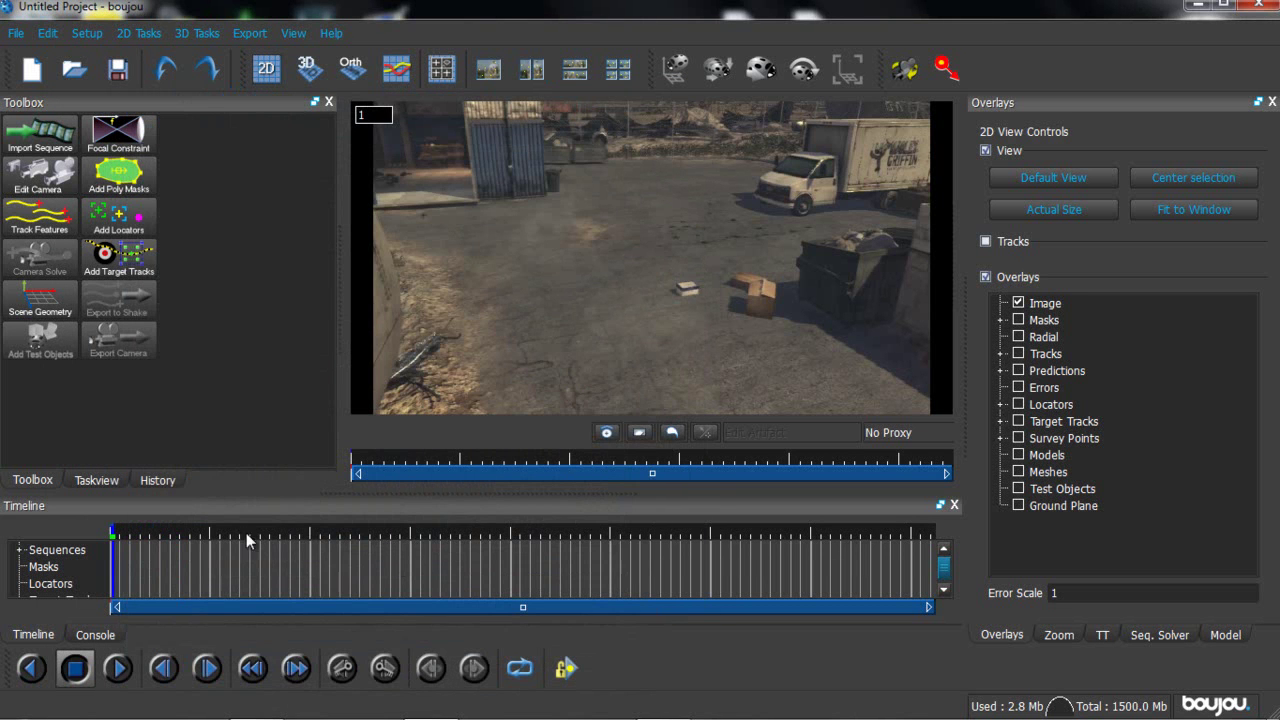
Run Track Features across all frames, then scrub to an early frame and frame 83 to review.
{"action": "left_click", "coordinate": [28, 228]}
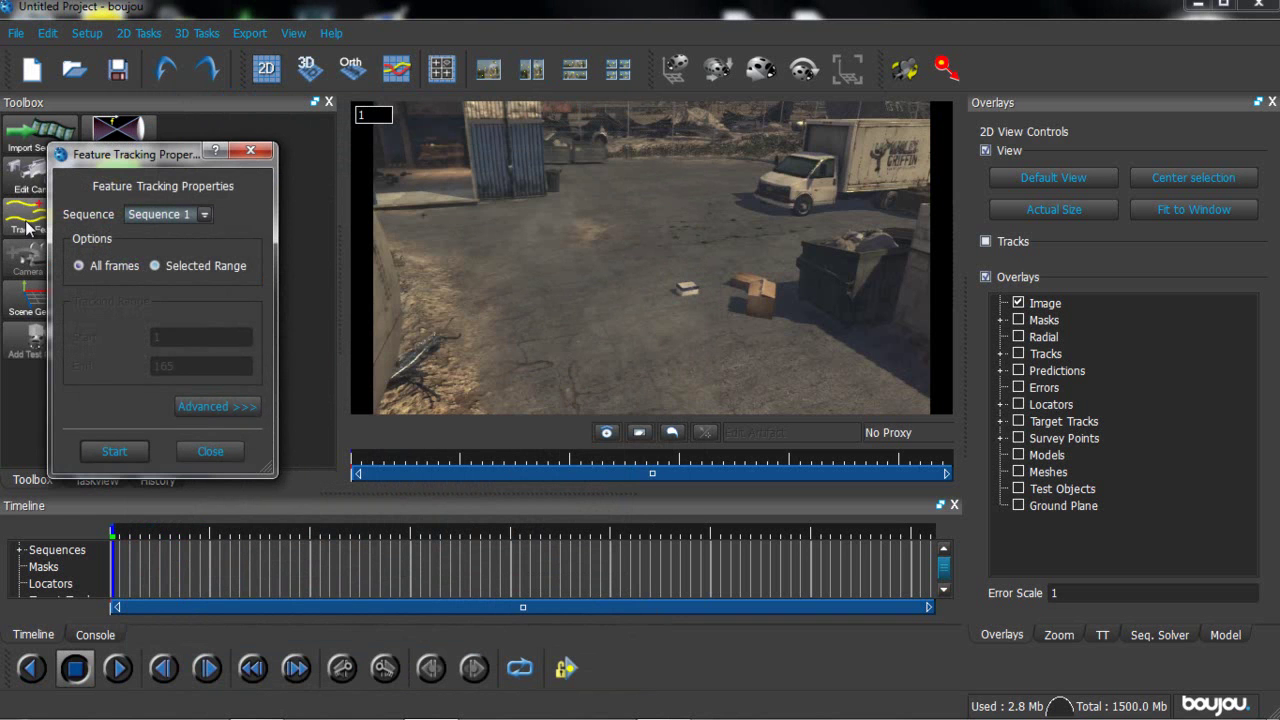
{"action": "left_click", "coordinate": [193, 410]}
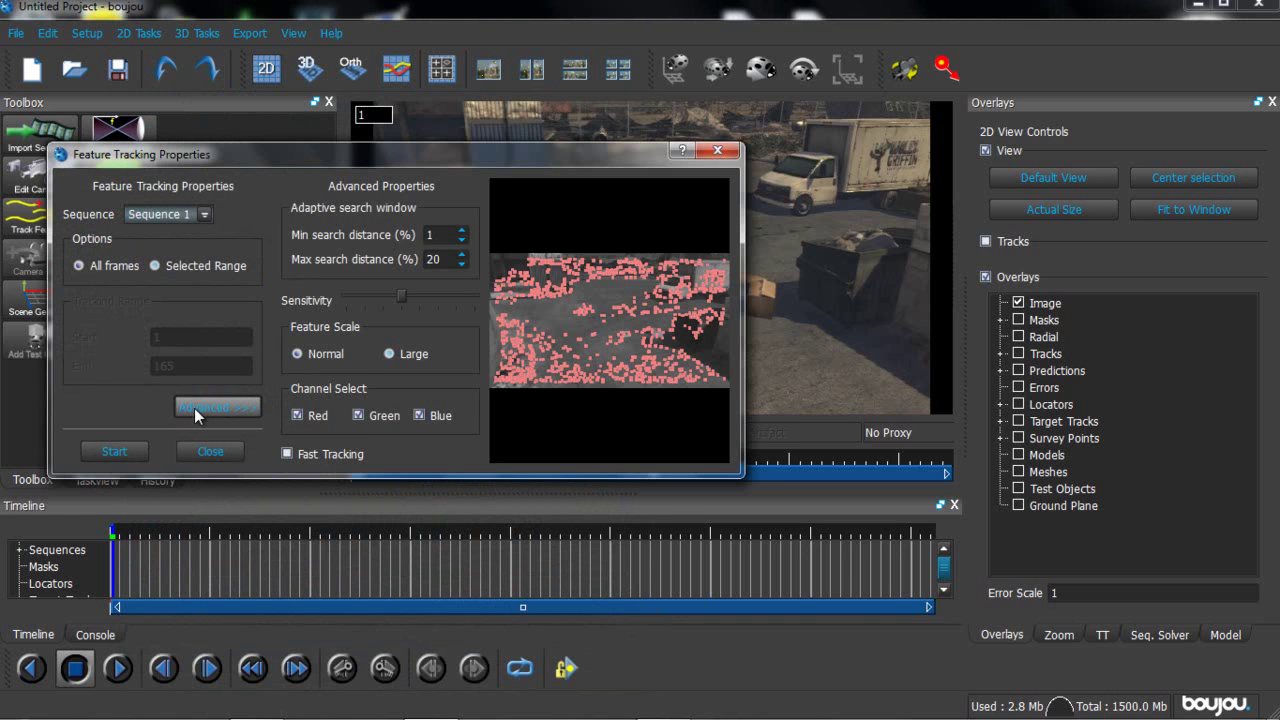
{"action": "left_click", "coordinate": [194, 406]}
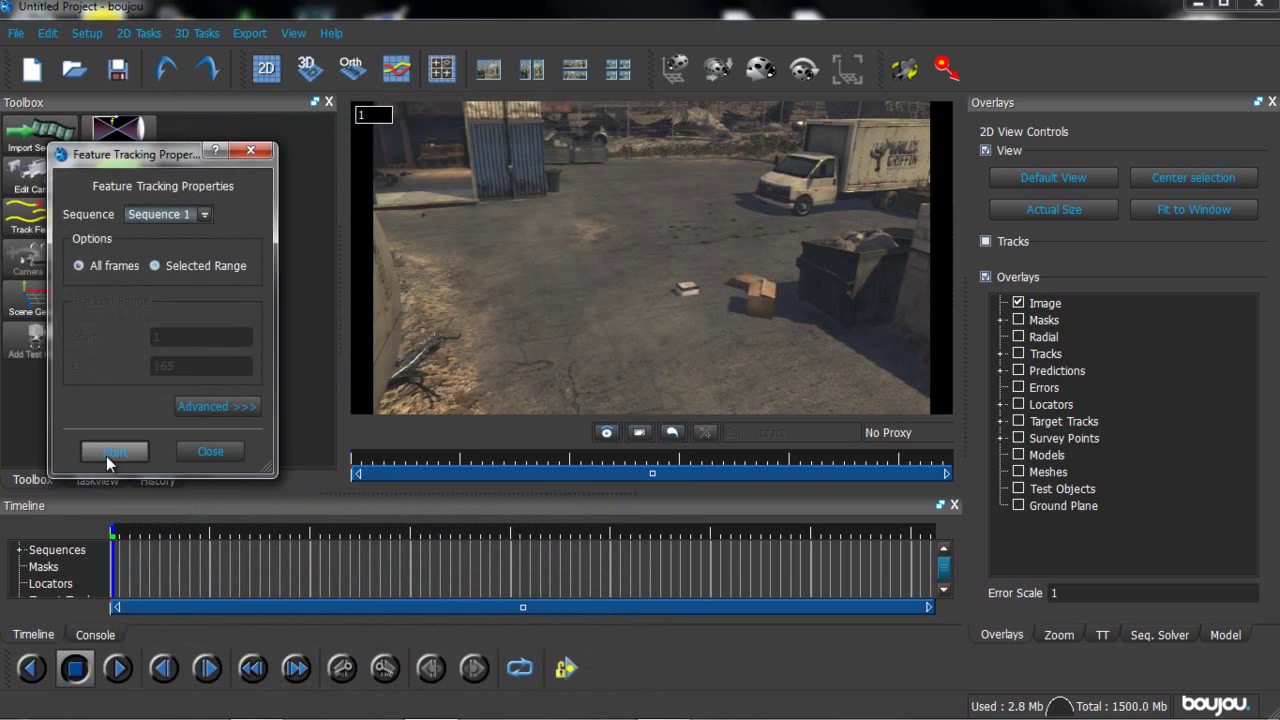
{"action": "left_click", "coordinate": [108, 455]}
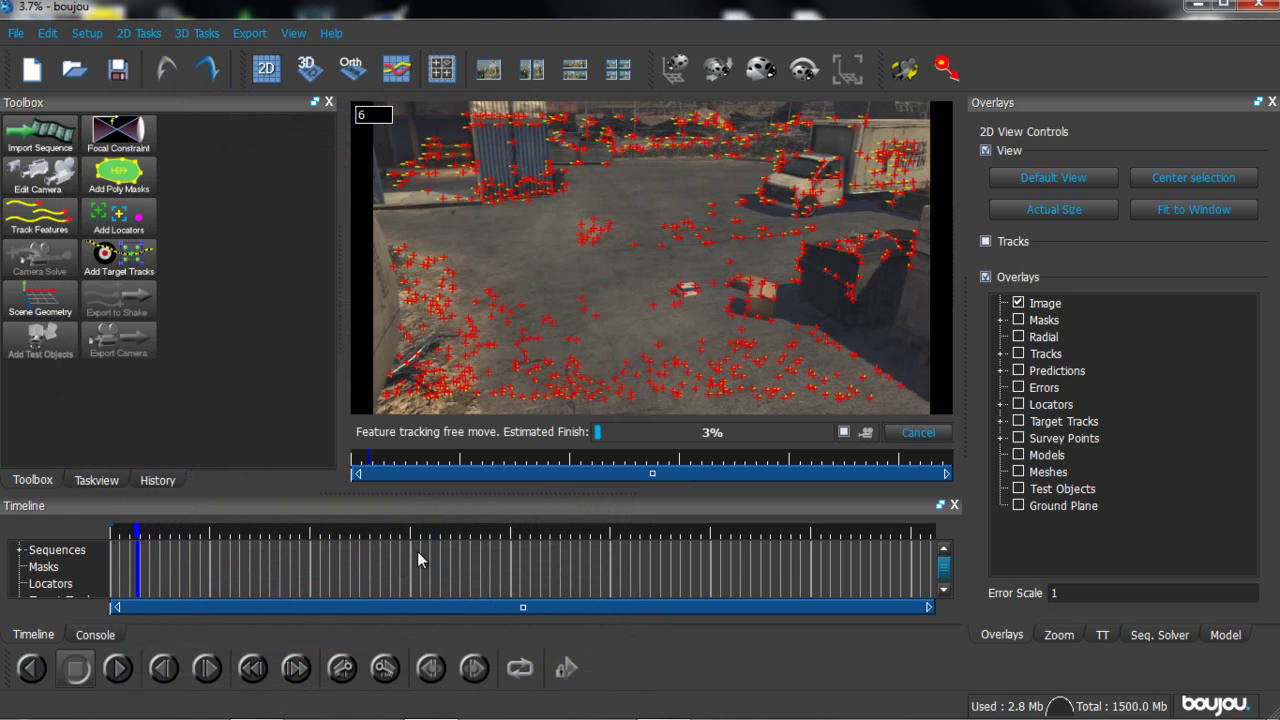
{"action": "left_click", "coordinate": [664, 702]}
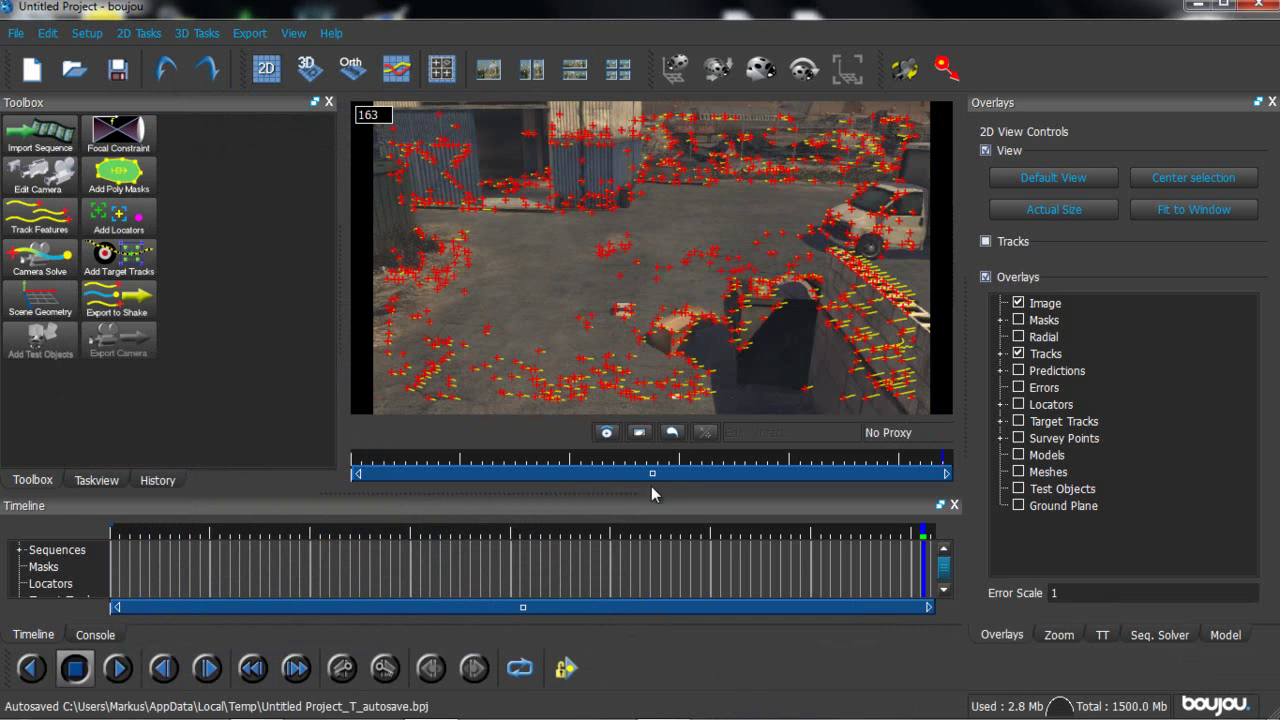
{"action": "left_click_drag", "start_coordinate": [256, 524], "coordinate": [222, 525]}
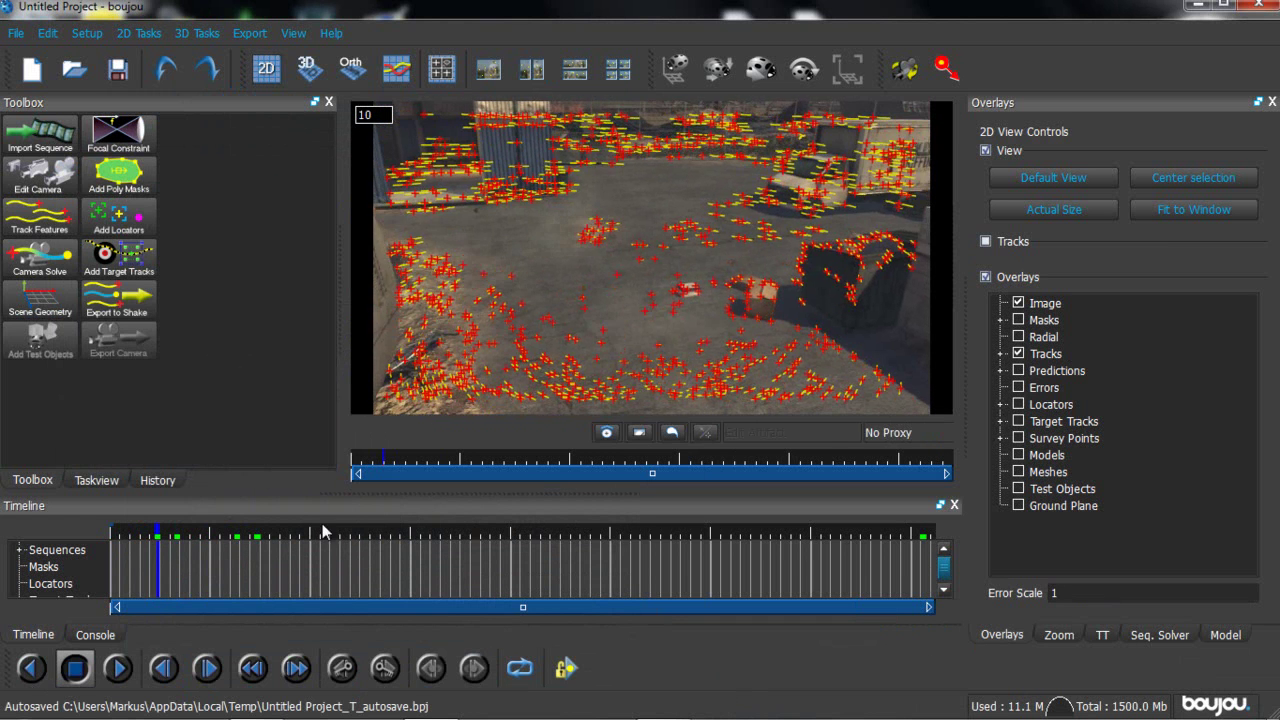
{"action": "left_click_drag", "start_coordinate": [322, 523], "coordinate": [522, 523]}
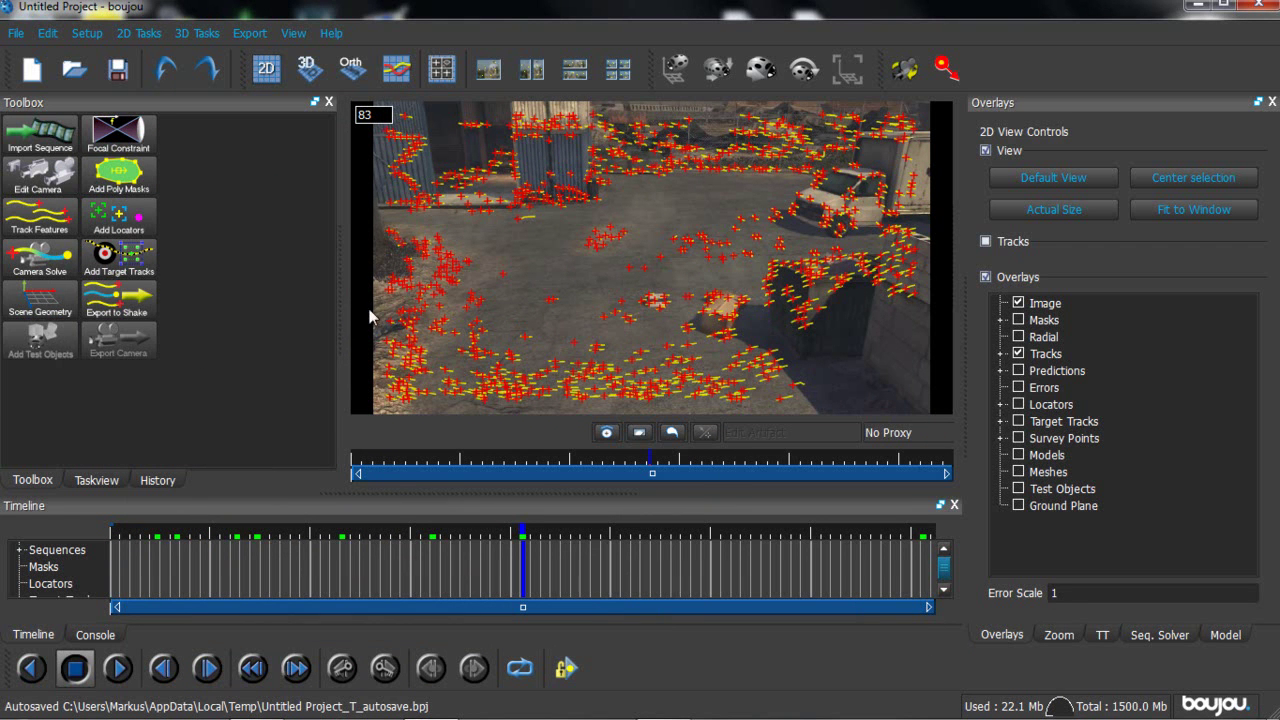
Solve the camera over all frames with radial distortion and path smoothness optimisation enabled.
{"action": "left_click", "coordinate": [45, 258]}
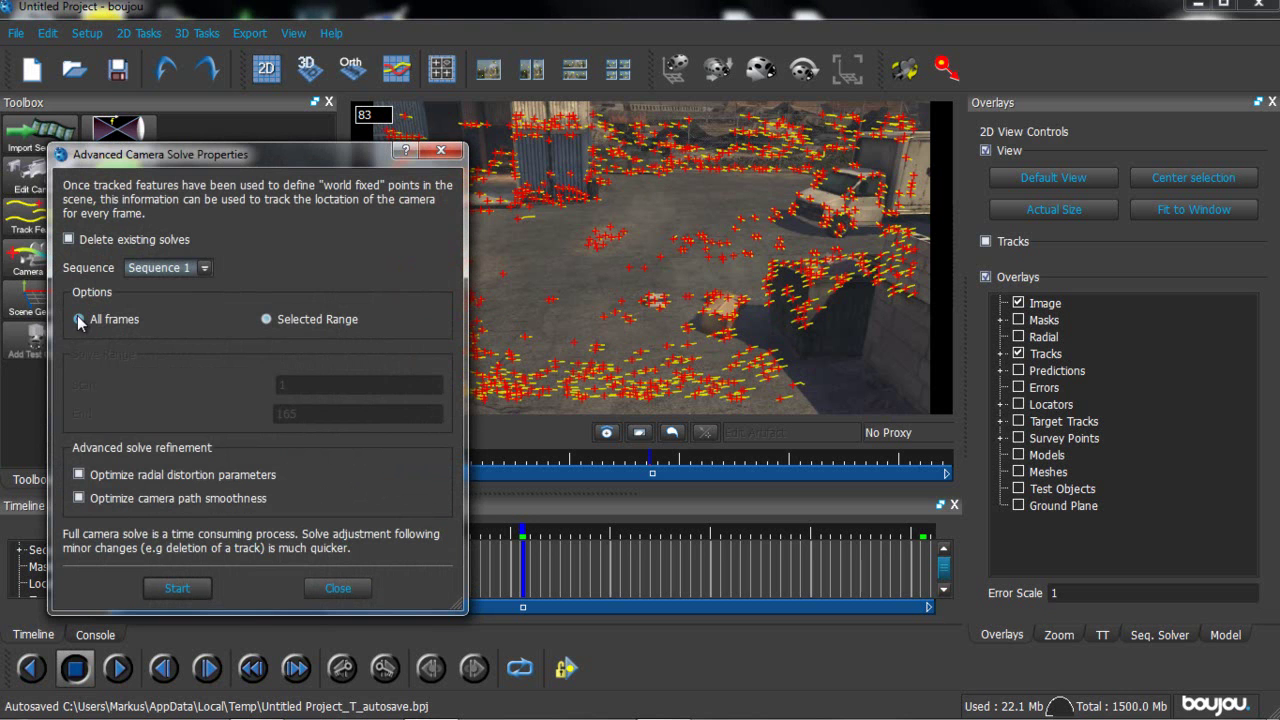
{"action": "left_click", "coordinate": [78, 320]}
{"action": "left_click", "coordinate": [102, 476]}
{"action": "left_click", "coordinate": [94, 505]}
{"action": "left_click", "coordinate": [175, 588]}
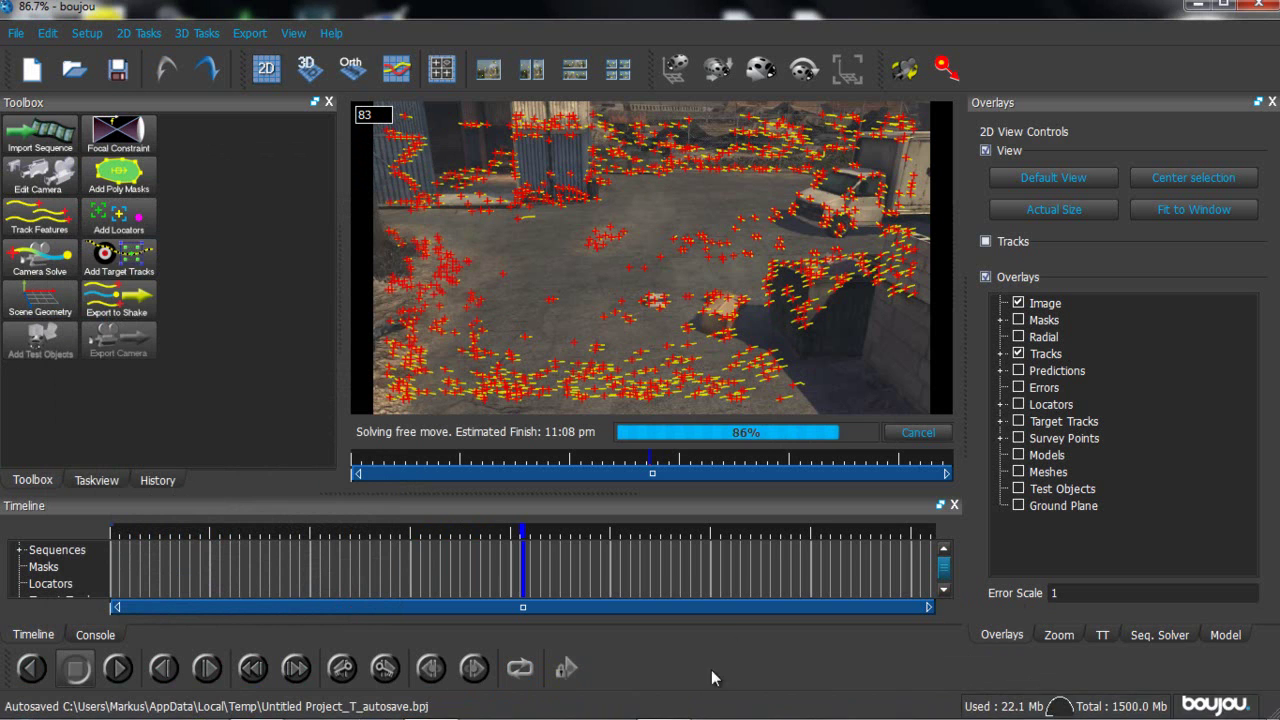
{"action": "mouse_move", "coordinate": [605, 708]}
{"action": "left_click", "coordinate": [664, 703]}
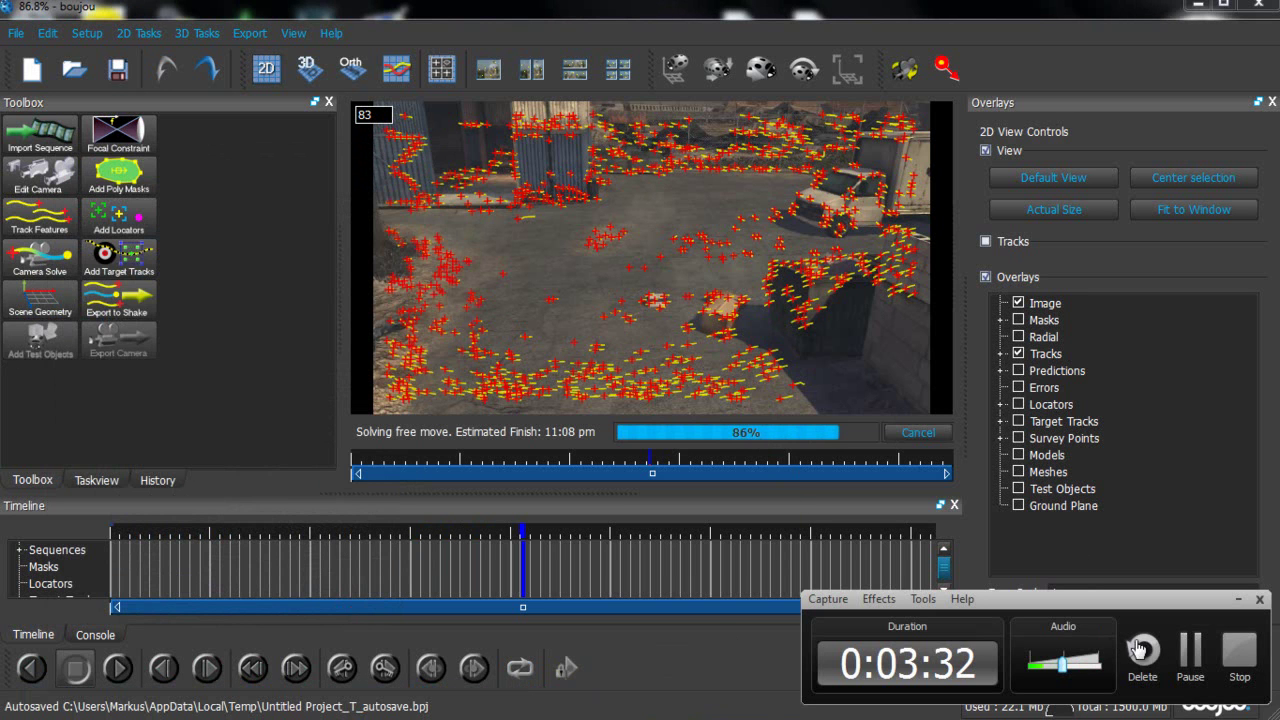
{"action": "left_click", "coordinate": [1189, 651]}
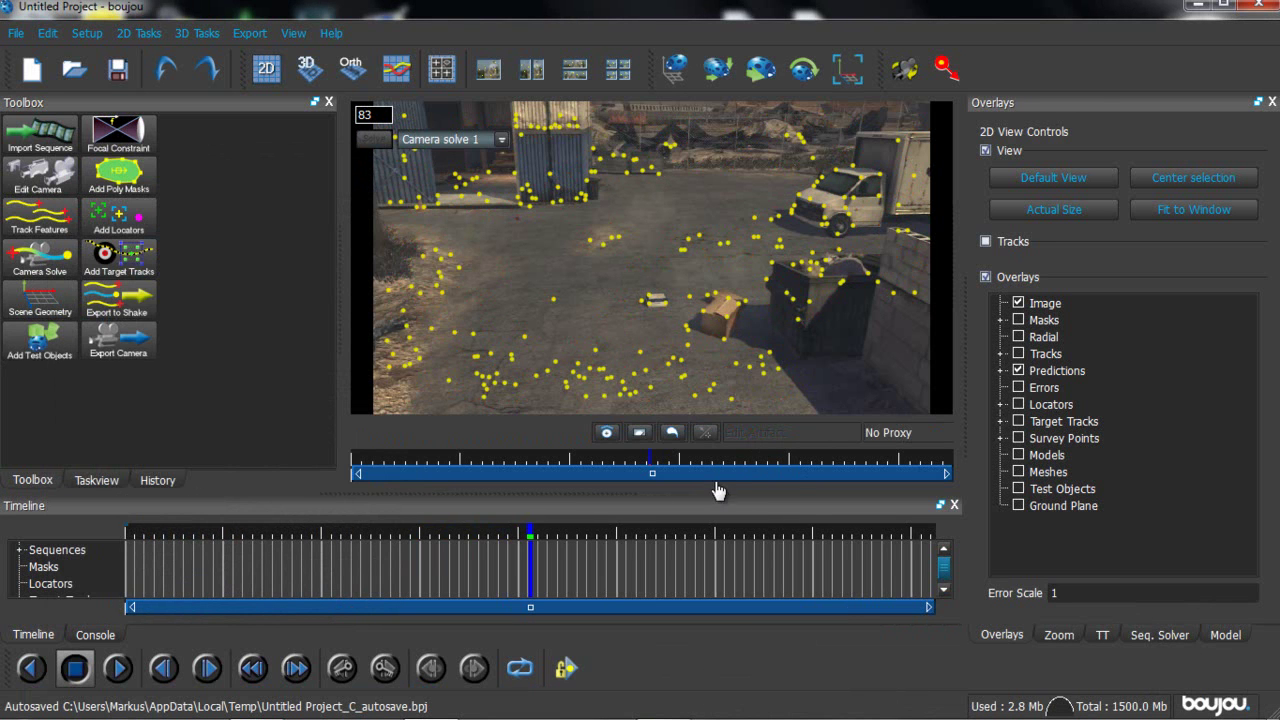
Scrub back to an early frame to check Camera solve 1's predicted points.
{"action": "left_click_drag", "start_coordinate": [250, 535], "coordinate": [1, 530]}
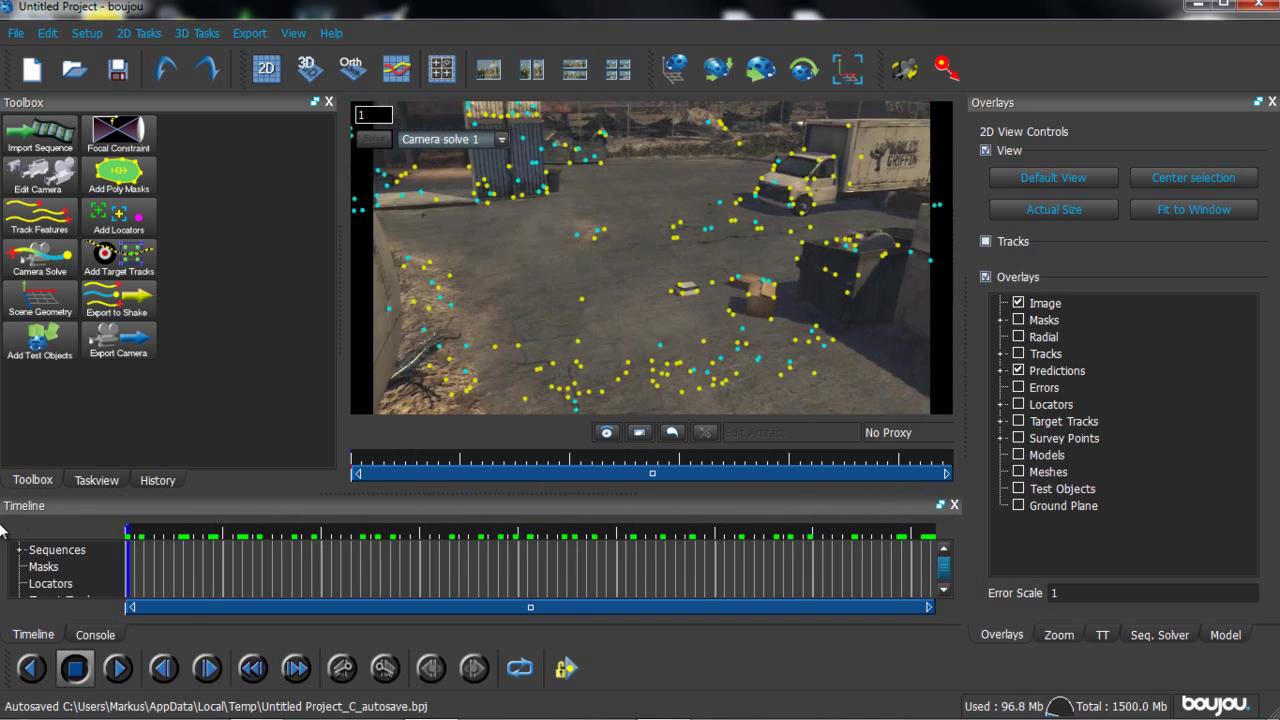
Add a coordinate frame hint in Scene Geometry and set its type to x-axis.
{"action": "left_click", "coordinate": [44, 297]}
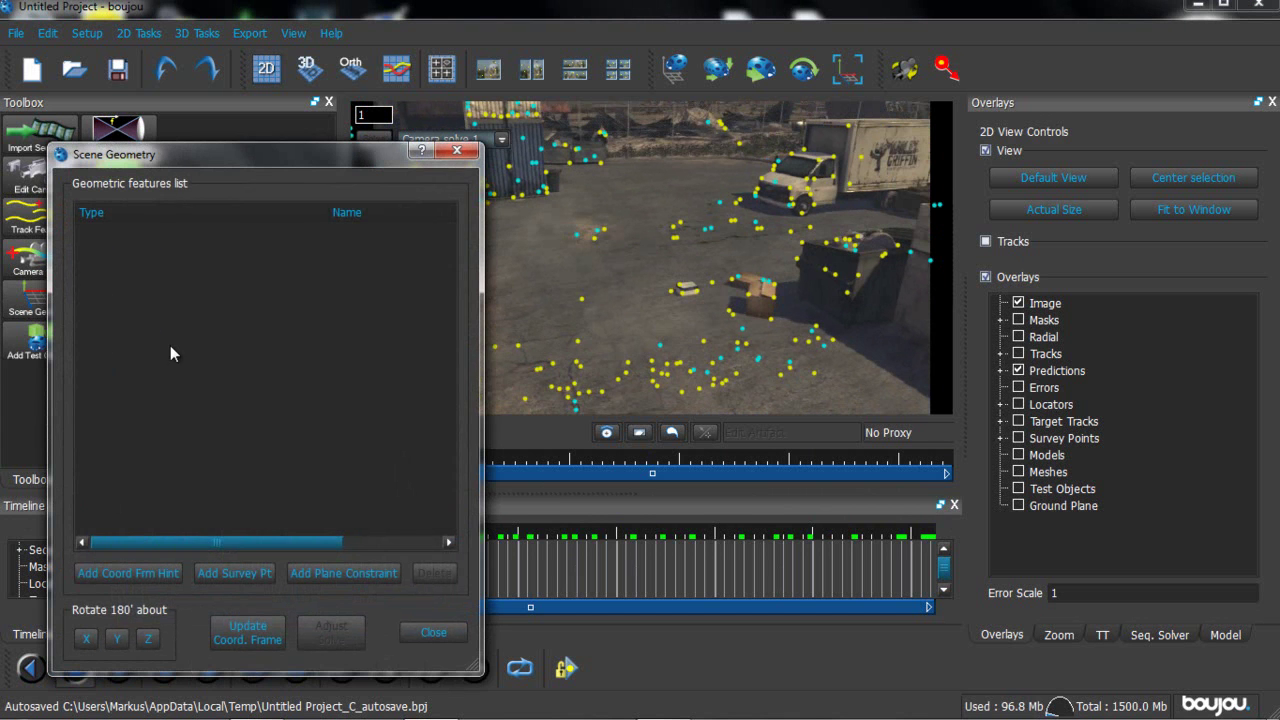
{"action": "left_click", "coordinate": [124, 573]}
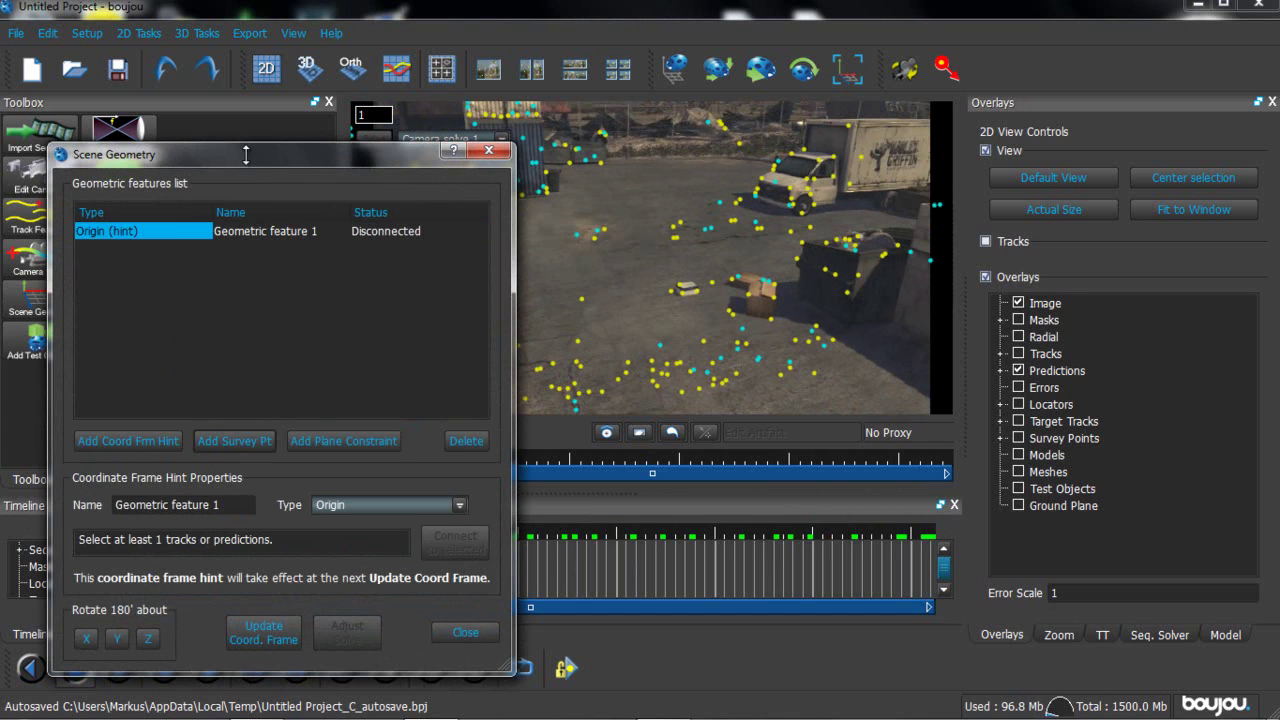
{"action": "left_click_drag", "start_coordinate": [240, 166], "coordinate": [205, 234]}
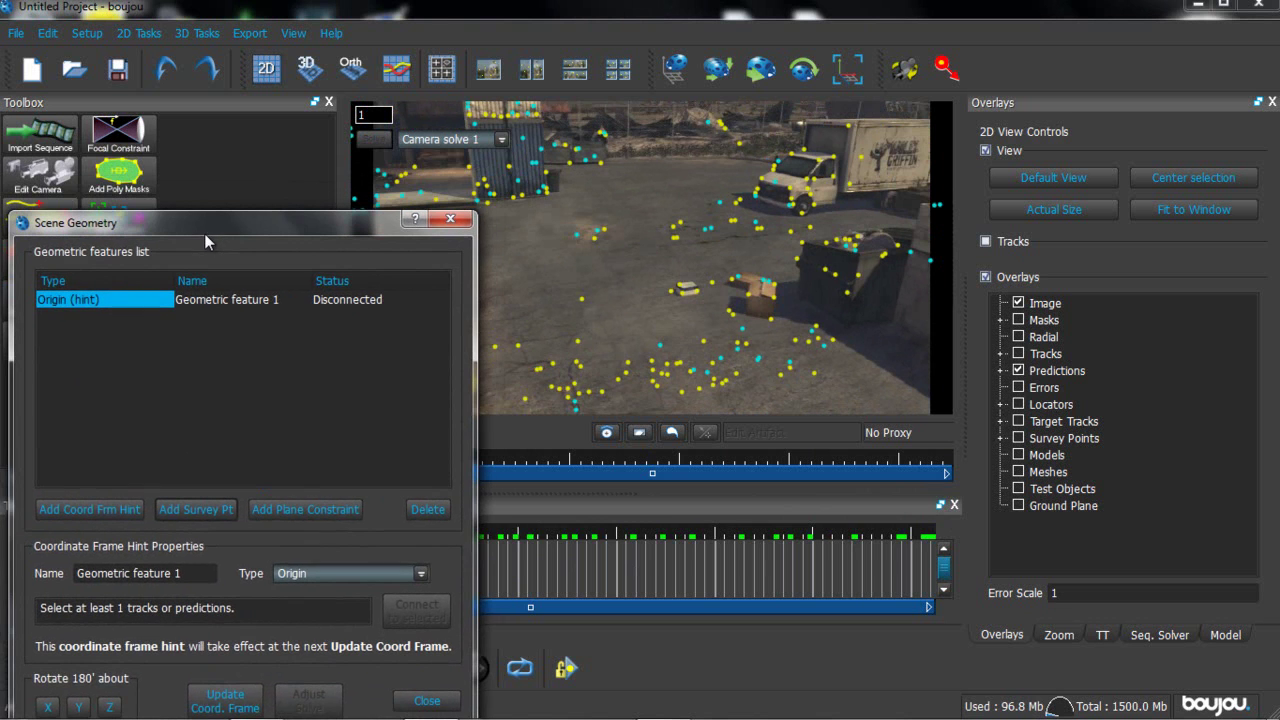
{"action": "left_click", "coordinate": [328, 578]}
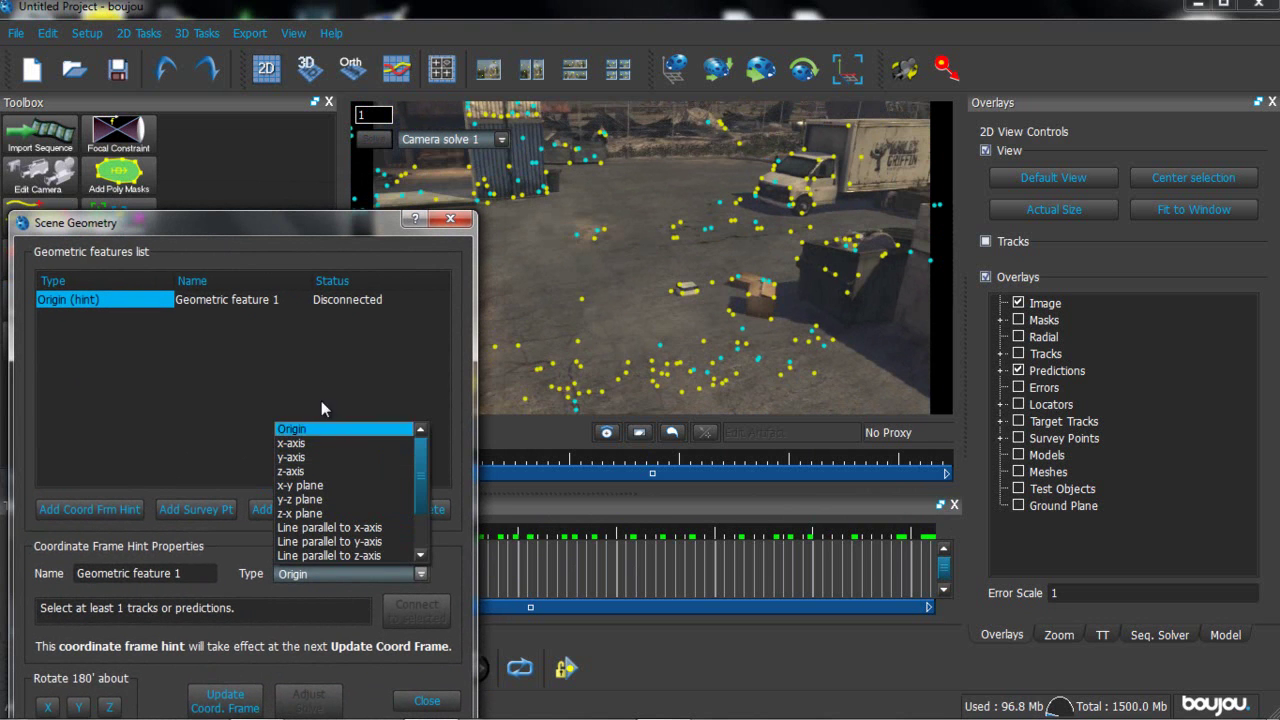
{"action": "left_click", "coordinate": [328, 567]}
{"action": "left_click", "coordinate": [328, 569]}
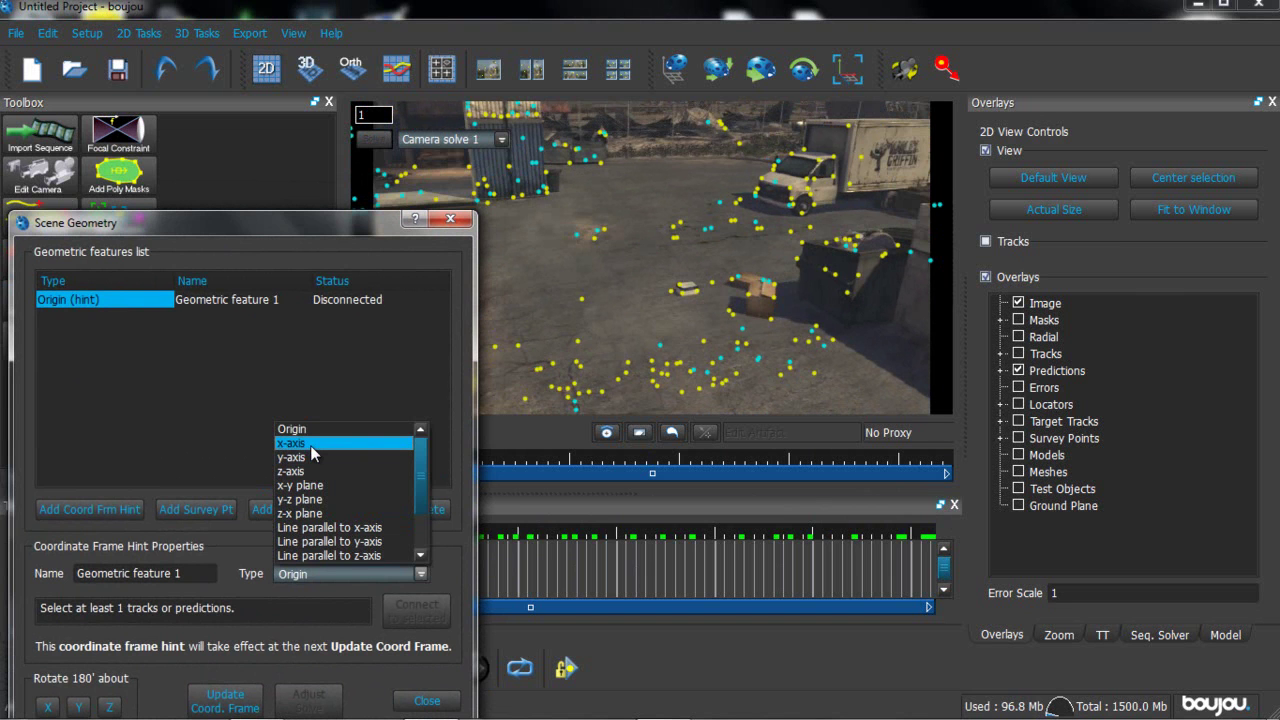
{"action": "left_click", "coordinate": [310, 445]}
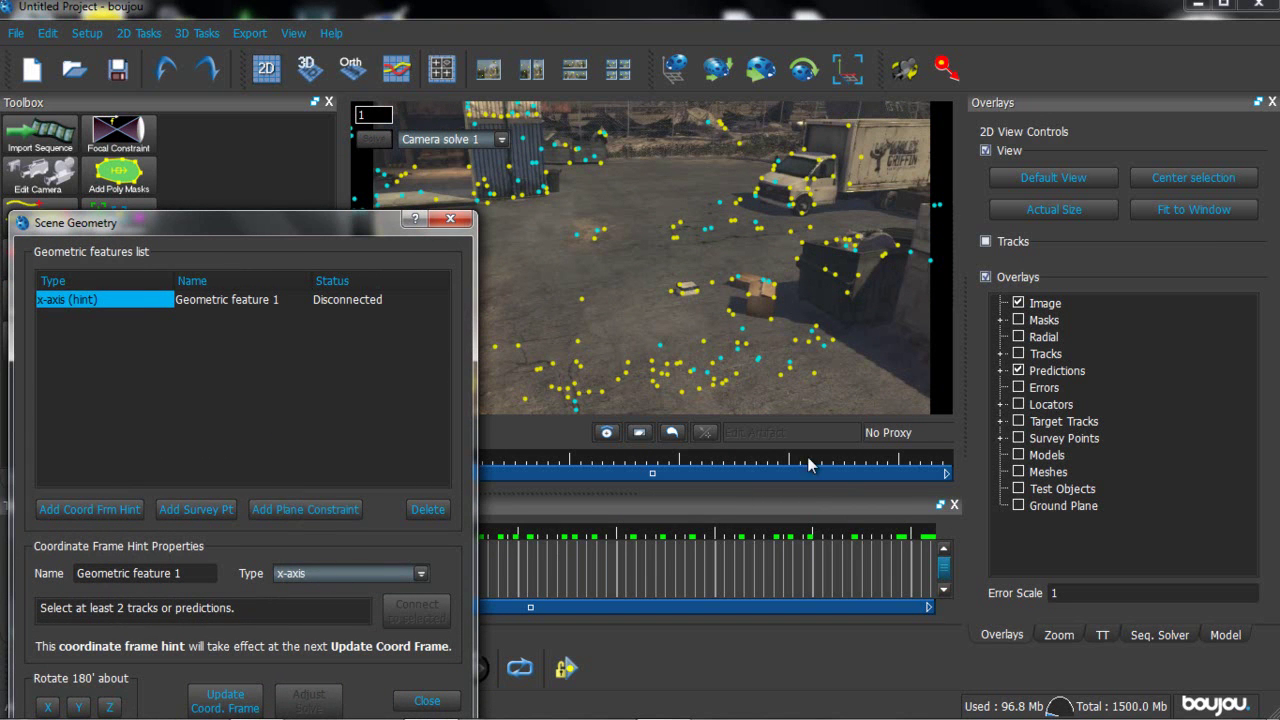
{"action": "left_click_drag", "start_coordinate": [359, 224], "coordinate": [305, 236]}
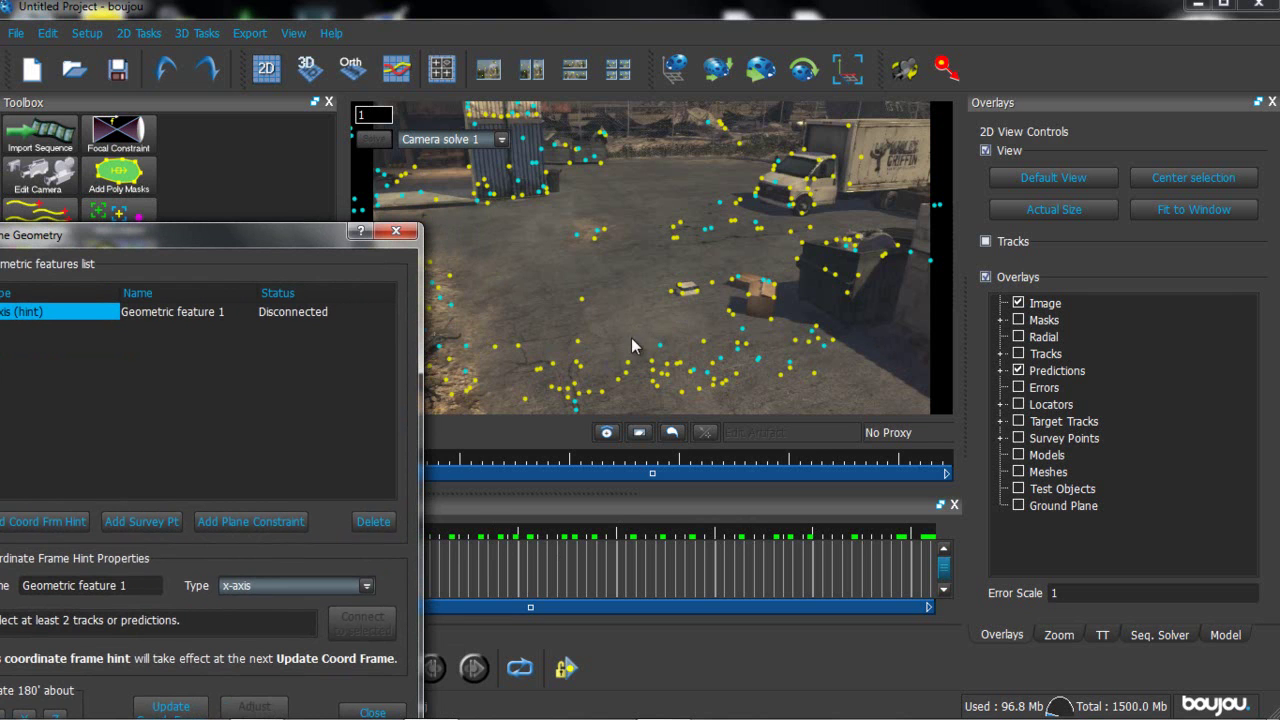
Select two tracks in the viewer and connect them to the x-axis hint.
{"action": "left_click", "coordinate": [817, 330]}
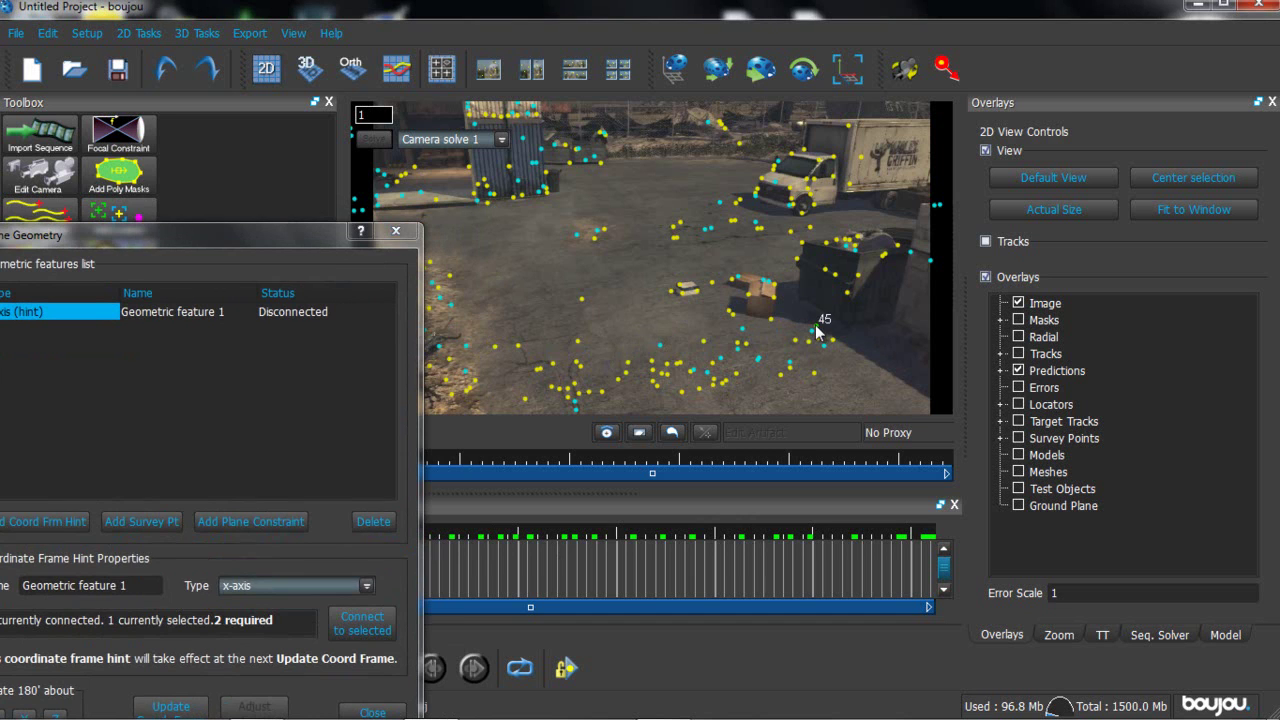
{"action": "left_click", "coordinate": [522, 400], "text": "ctrl"}
{"action": "left_click_drag", "start_coordinate": [181, 236], "coordinate": [347, 66]}
{"action": "left_click", "coordinate": [520, 460]}
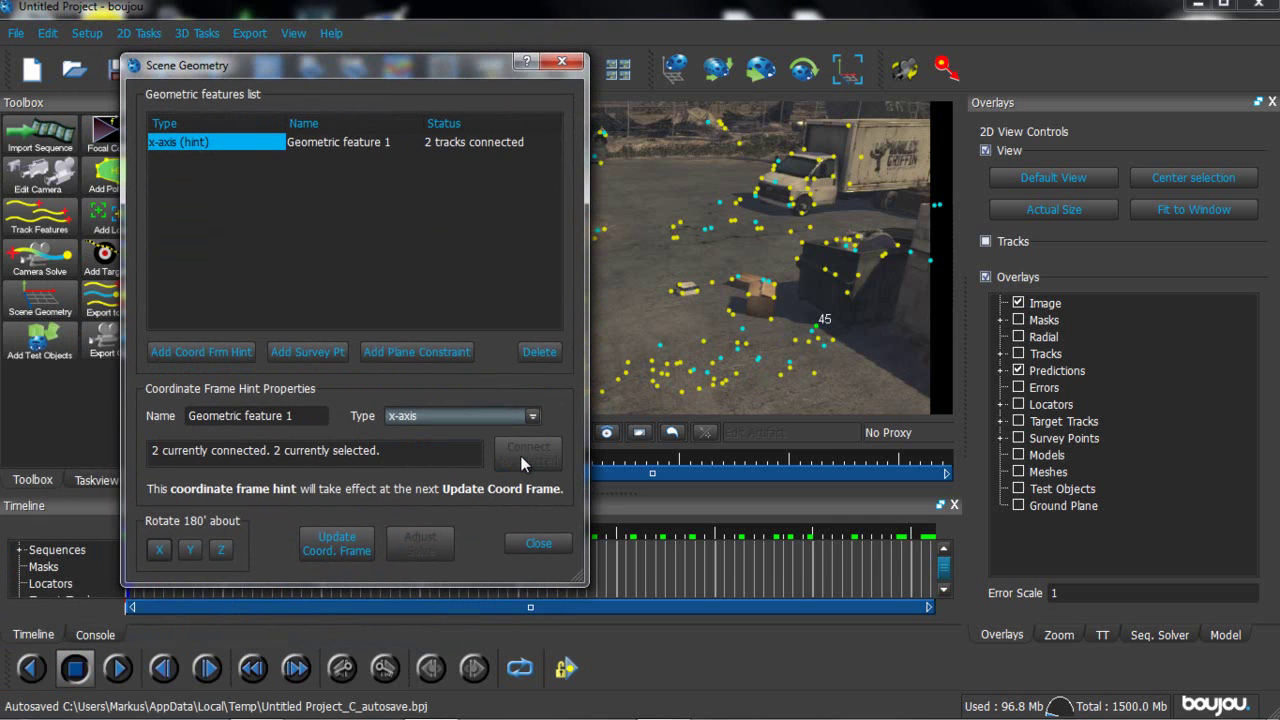
Add a second coordinate frame hint of type z-axis and pick track 32 for it.
{"action": "left_click", "coordinate": [176, 352]}
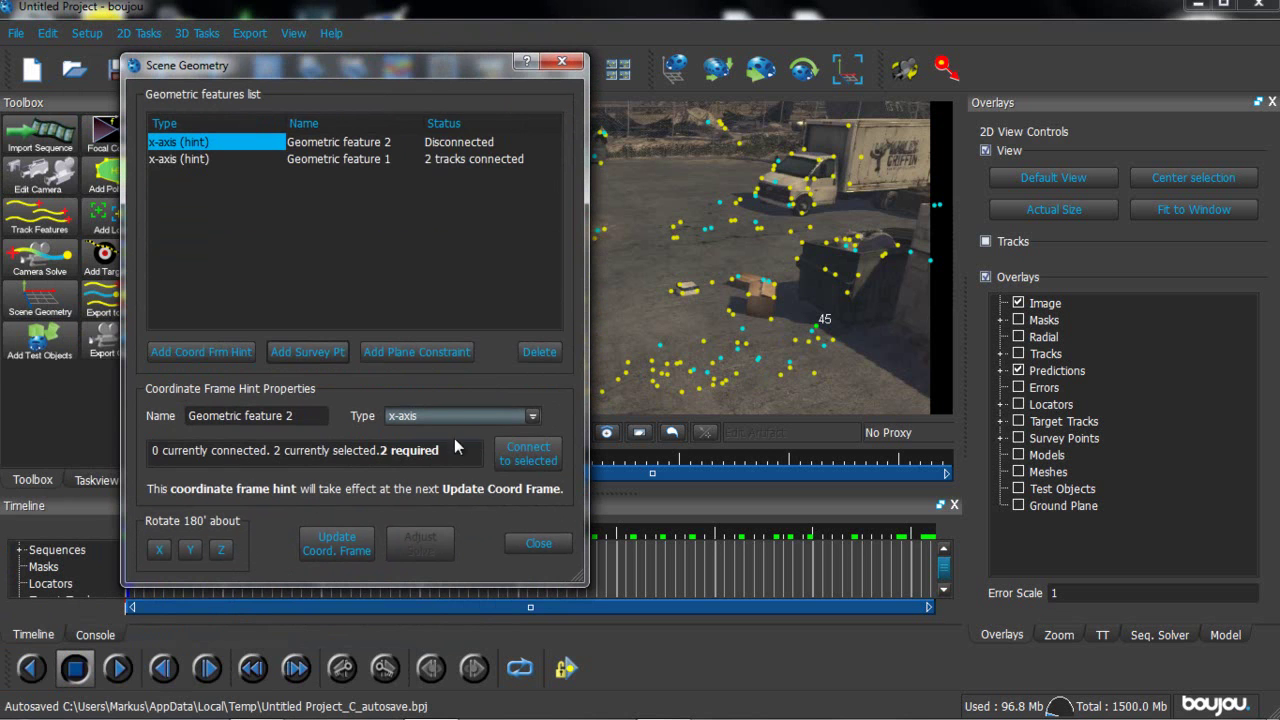
{"action": "left_click", "coordinate": [444, 416]}
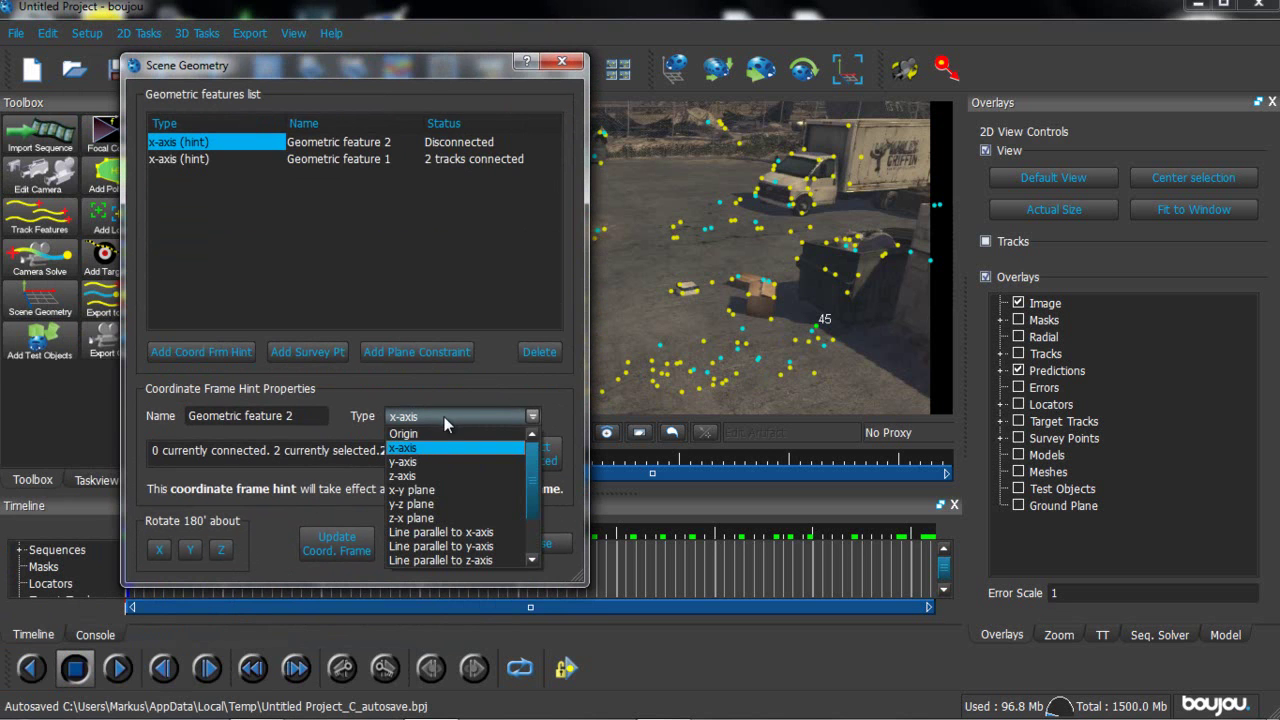
{"action": "left_click", "coordinate": [440, 476]}
{"action": "left_click_drag", "start_coordinate": [400, 67], "coordinate": [192, 396]}
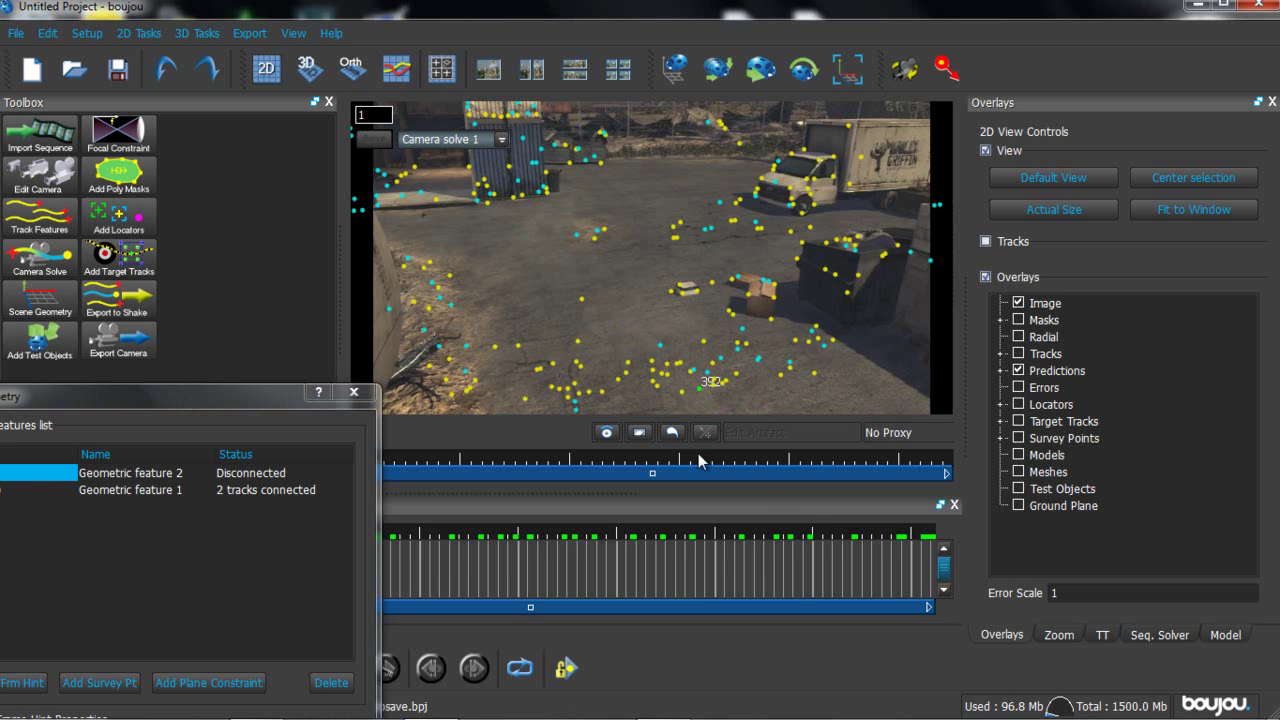
{"action": "left_click", "coordinate": [580, 296]}
{"action": "left_click_drag", "start_coordinate": [130, 410], "coordinate": [365, 133]}
Connect the z-axis hint to its two tracks and add a third hint of type Origin.
{"action": "left_click", "coordinate": [543, 513]}
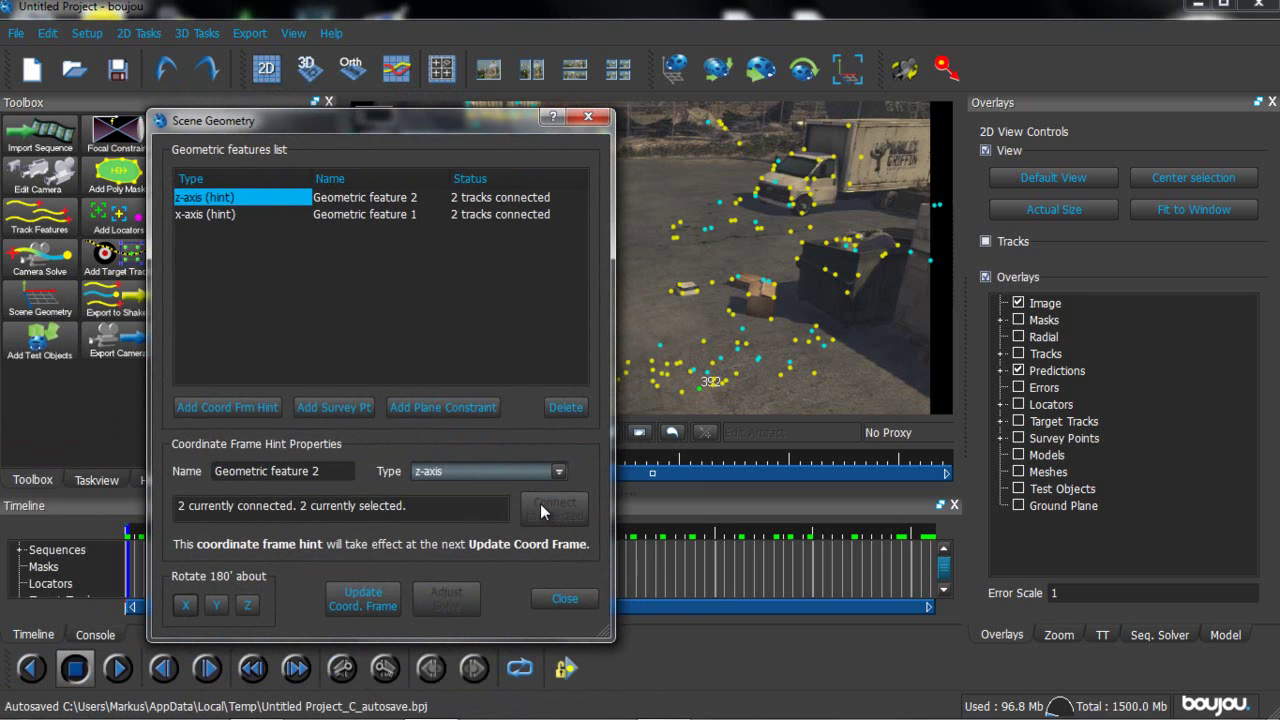
{"action": "left_click", "coordinate": [227, 408]}
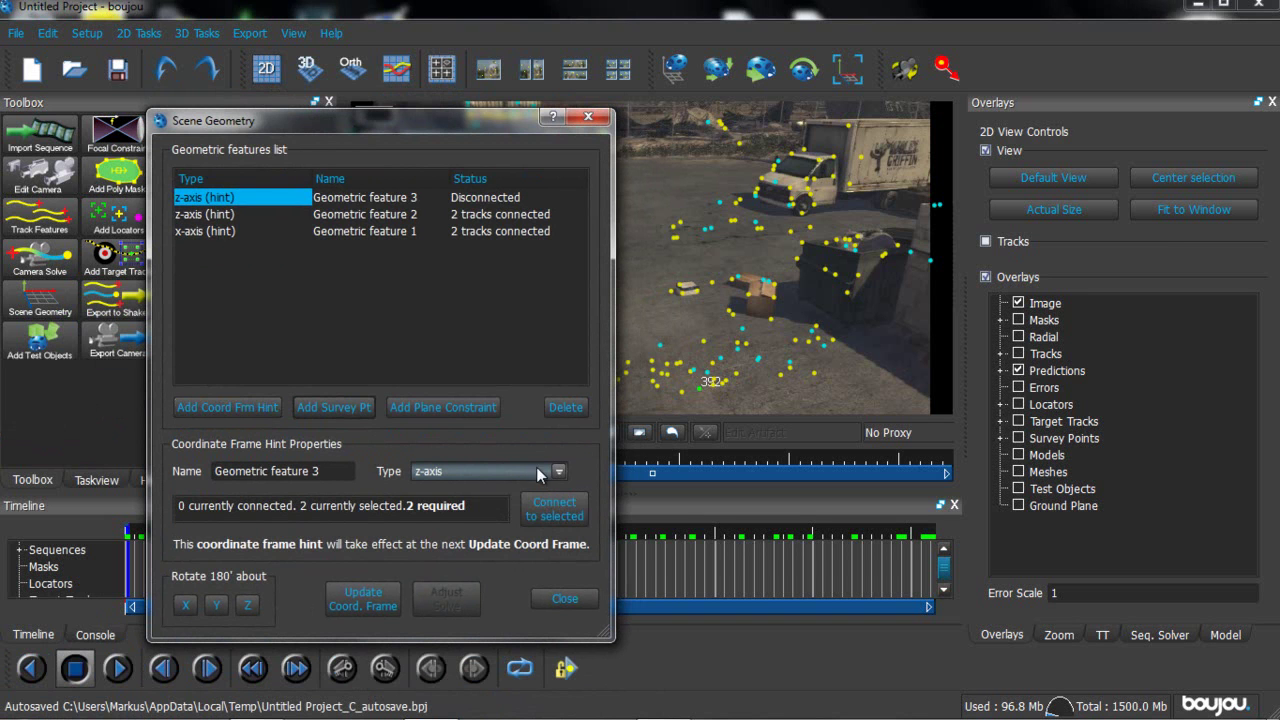
{"action": "left_click", "coordinate": [490, 472]}
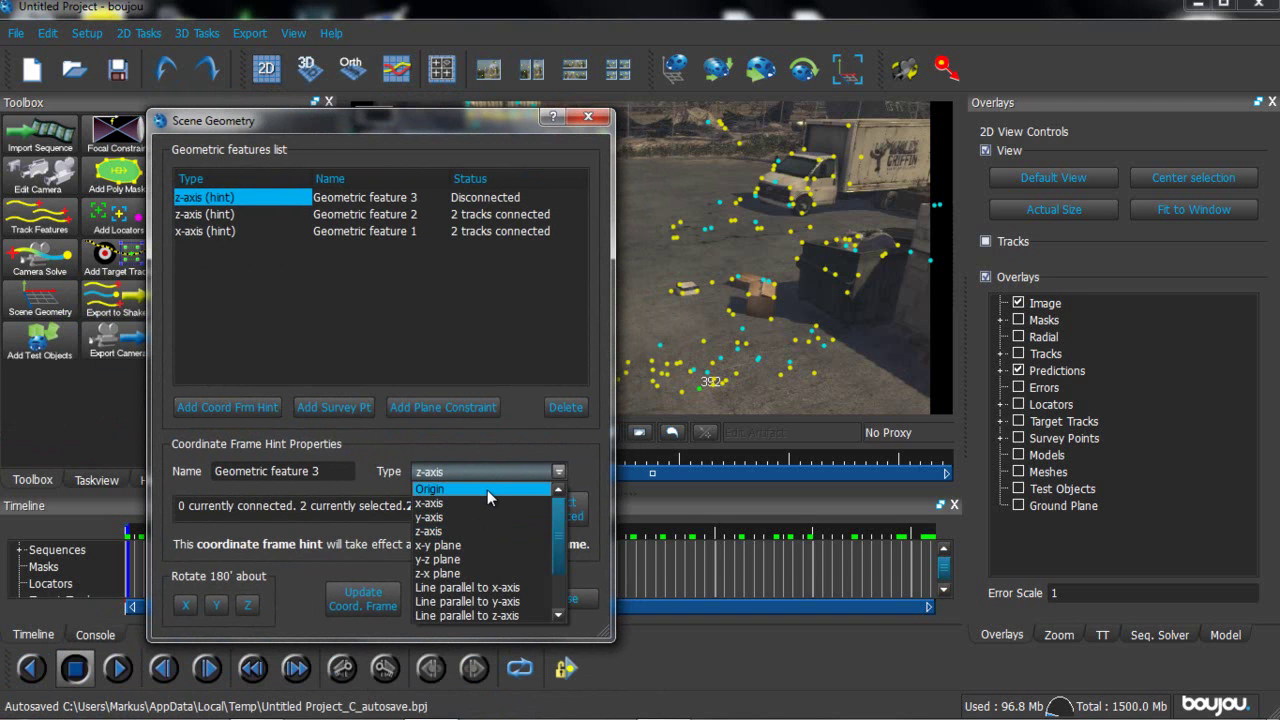
{"action": "left_click", "coordinate": [487, 489]}
Connect the origin hint to track 1200 and update the coordinate frame.
{"action": "left_click_drag", "start_coordinate": [455, 130], "coordinate": [247, 319]}
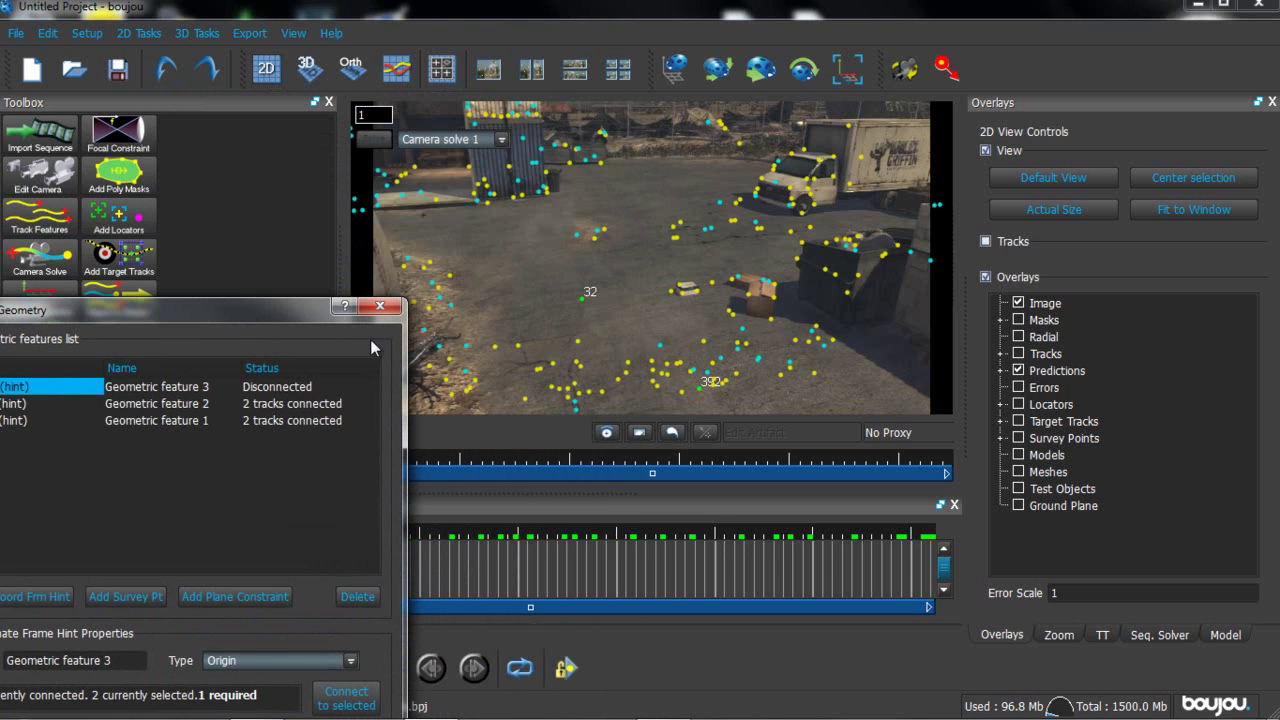
{"action": "left_click", "coordinate": [660, 347]}
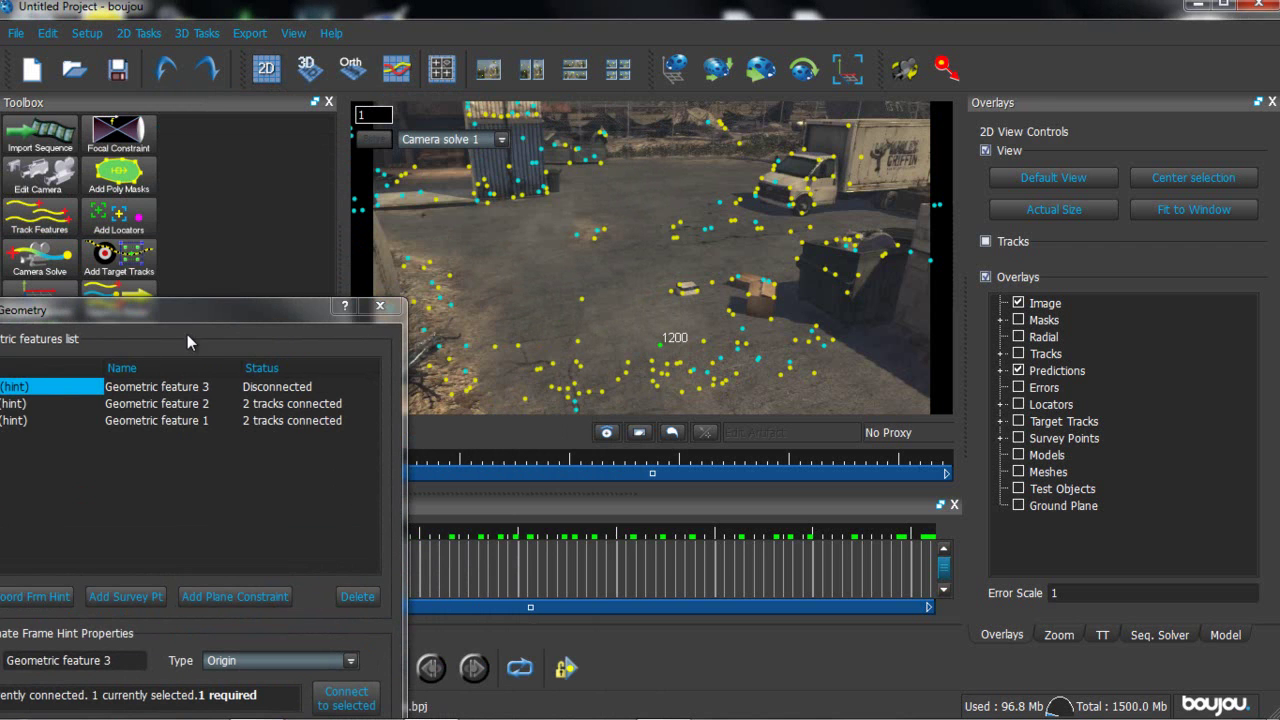
{"action": "left_click_drag", "start_coordinate": [190, 310], "coordinate": [367, 132]}
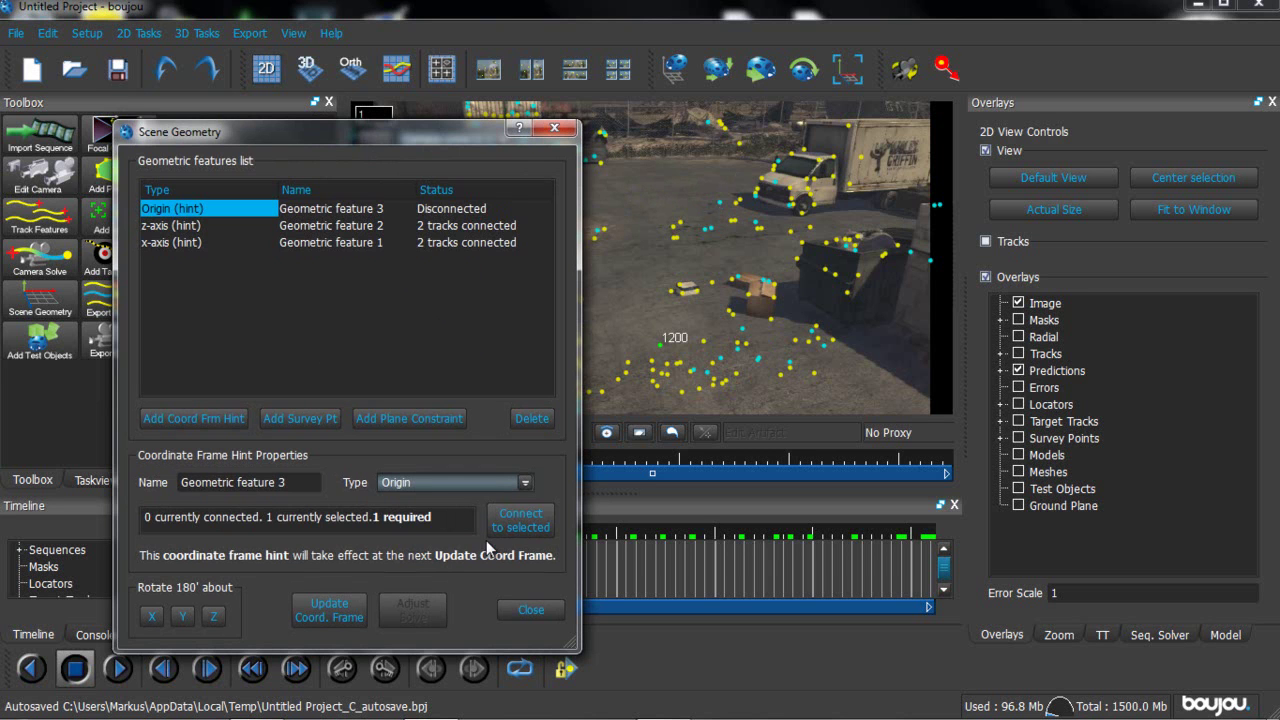
{"action": "left_click", "coordinate": [514, 525]}
{"action": "left_click", "coordinate": [316, 612]}
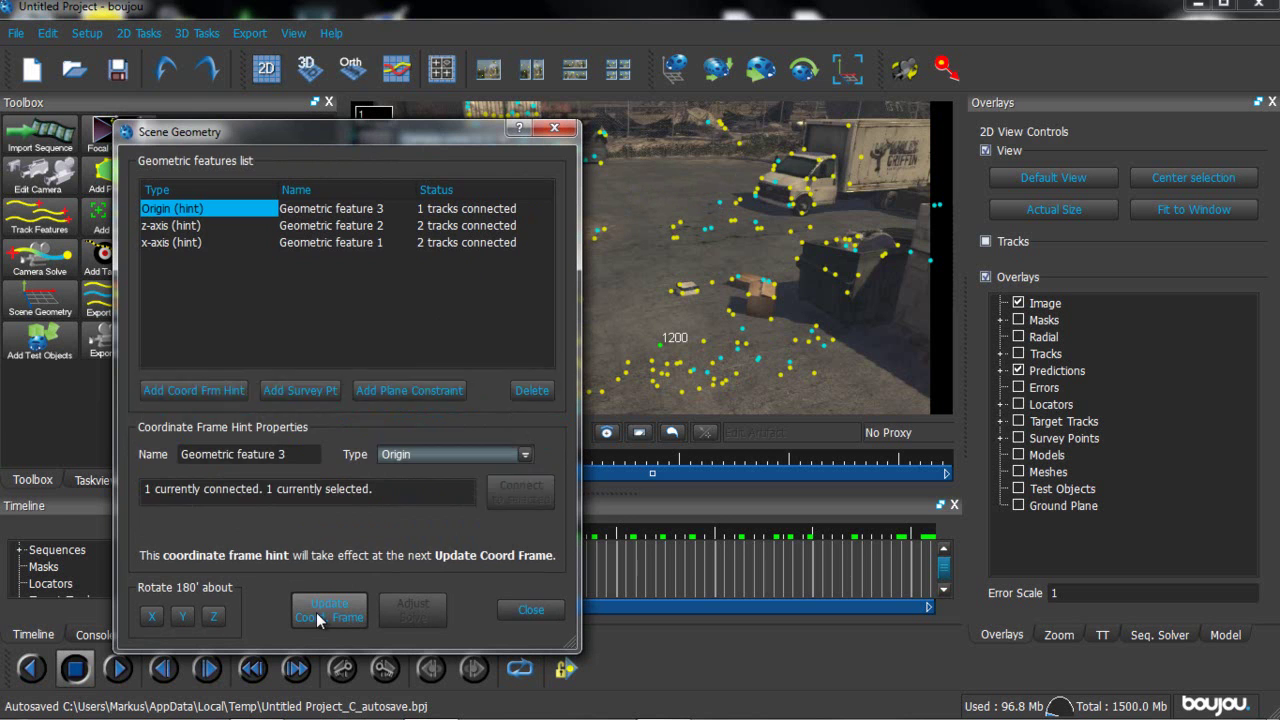
Close Scene Geometry, add a Ladybird test object, and scrub the footage to check it stays anchored.
{"action": "left_click", "coordinate": [533, 612]}
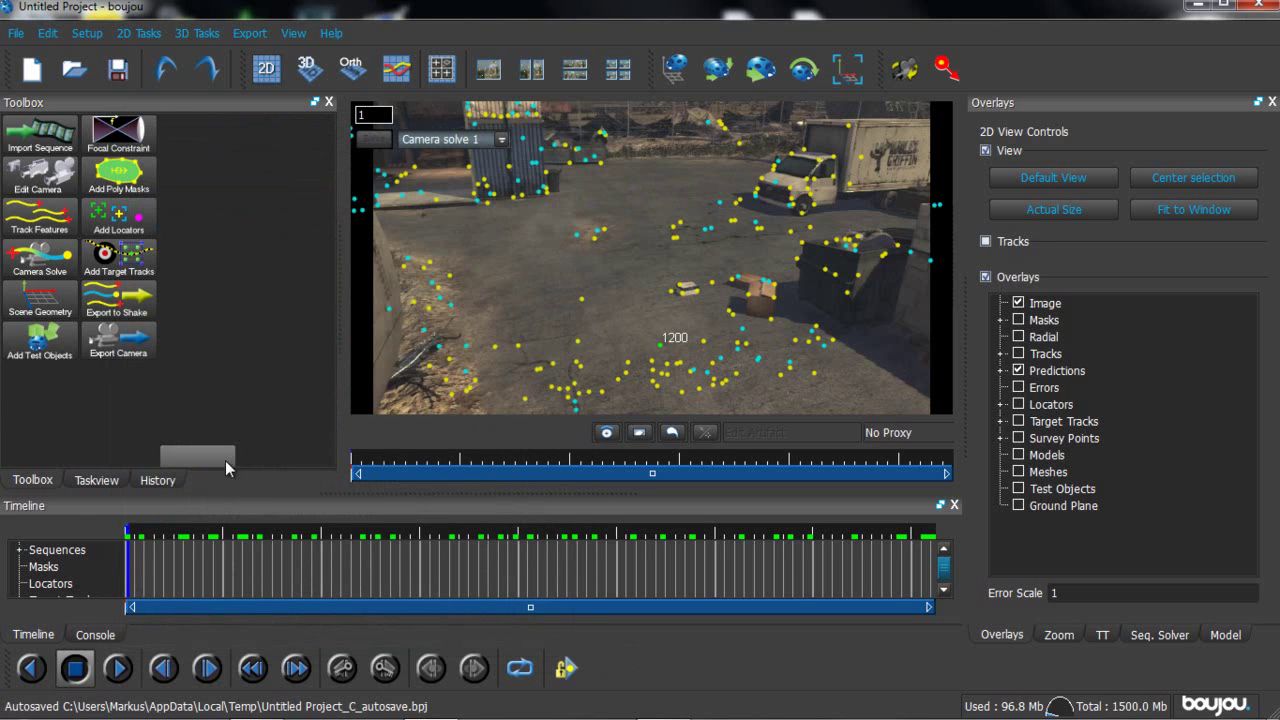
{"action": "left_click", "coordinate": [36, 350]}
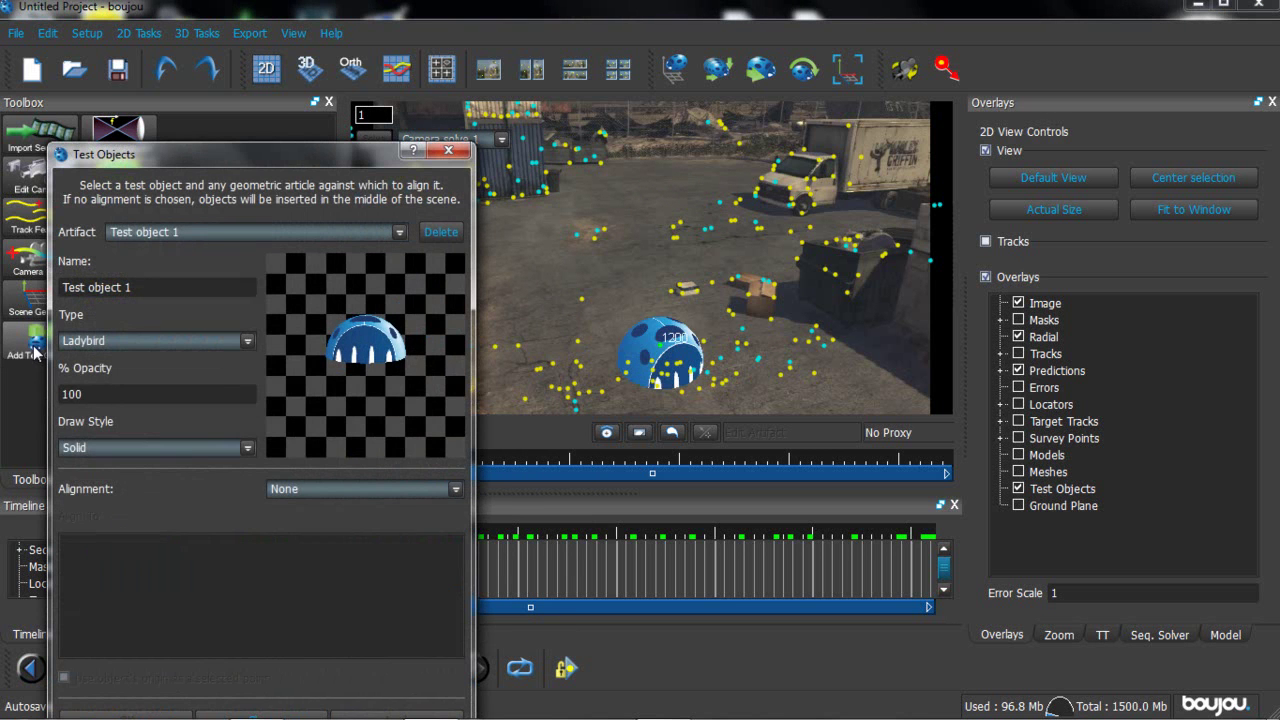
{"action": "left_click", "coordinate": [449, 152]}
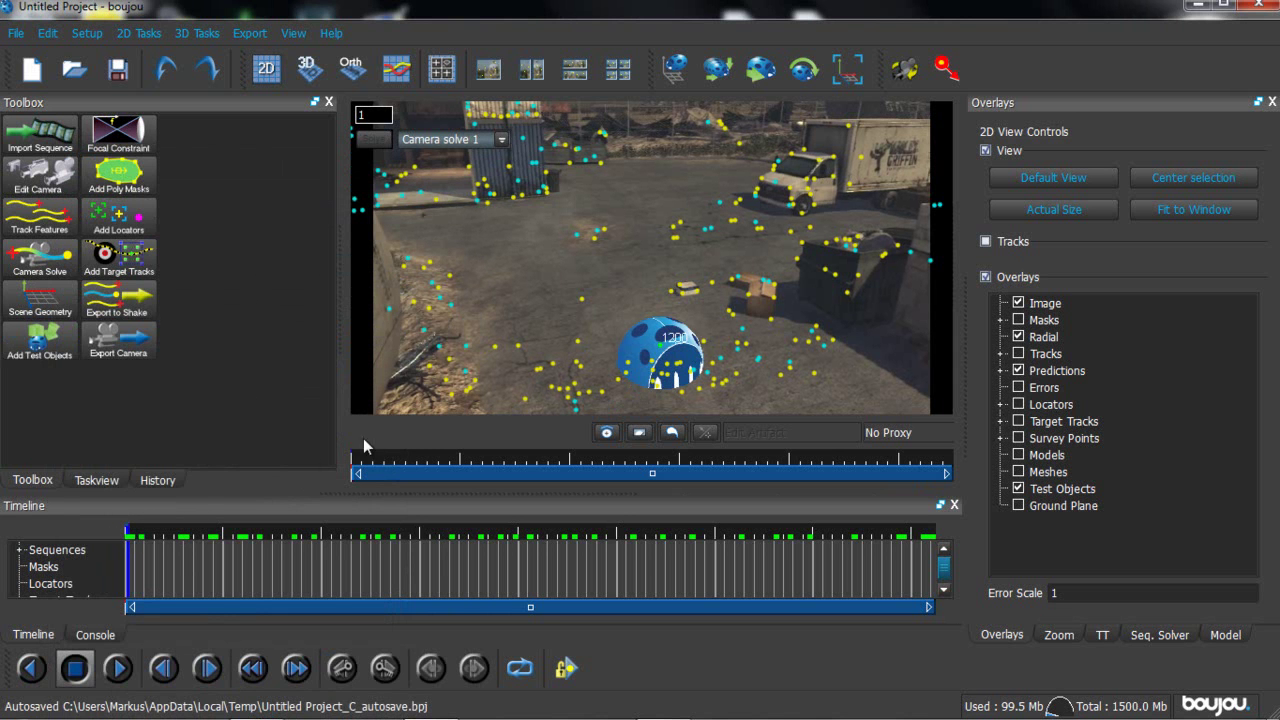
{"action": "left_click_drag", "start_coordinate": [130, 535], "coordinate": [457, 537]}
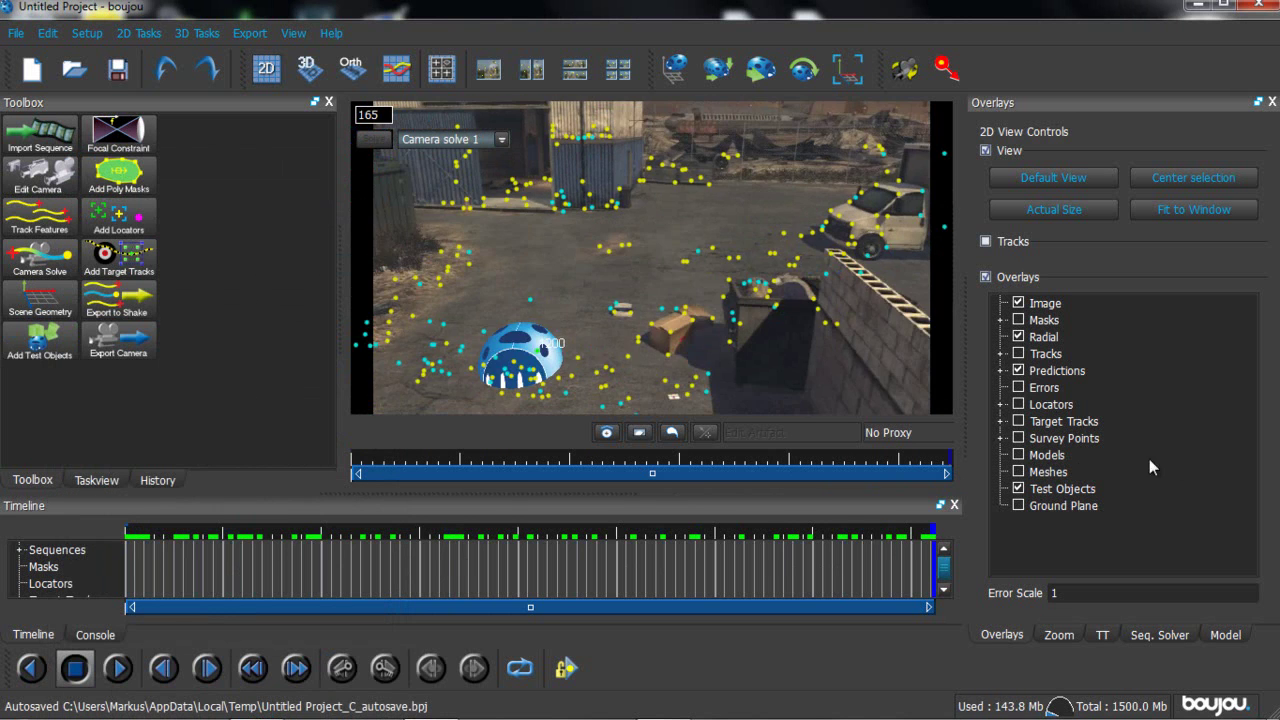
Export Camera solve 1 as the Cinema 4D file Untitled Project.c4d into Desktop's cinn folder.
{"action": "left_click", "coordinate": [262, 32]}
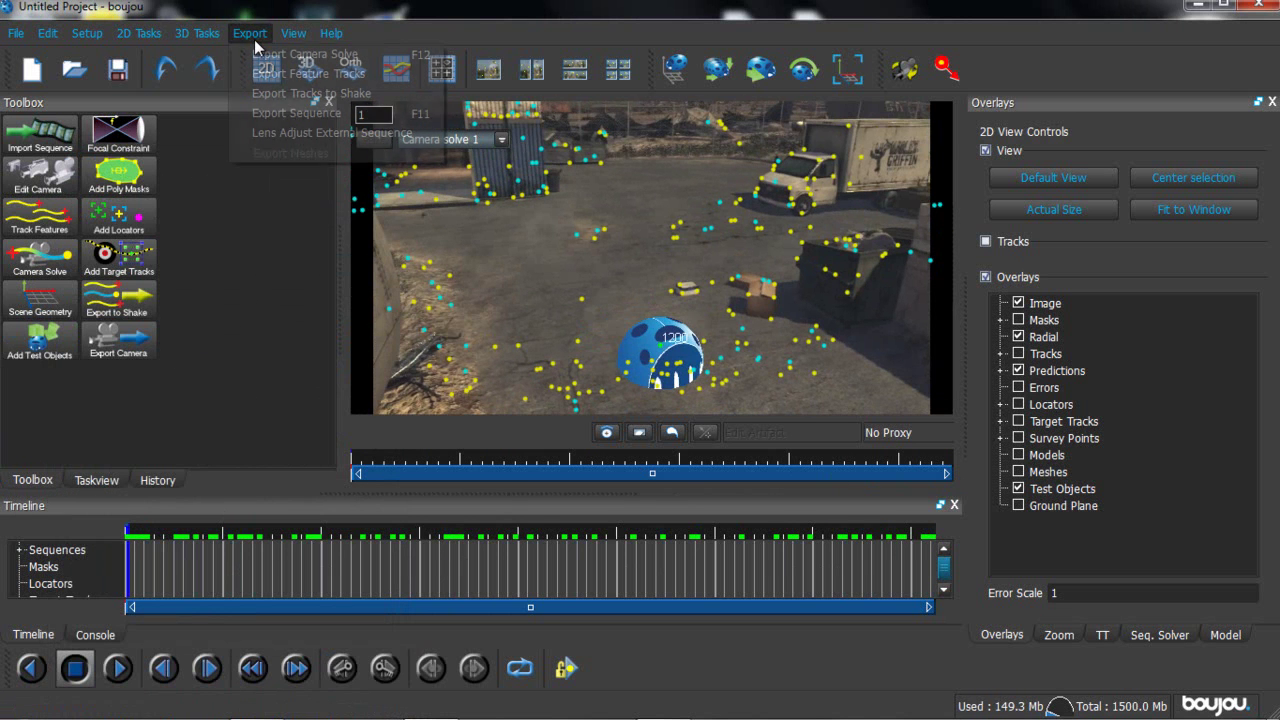
{"action": "left_click", "coordinate": [285, 54]}
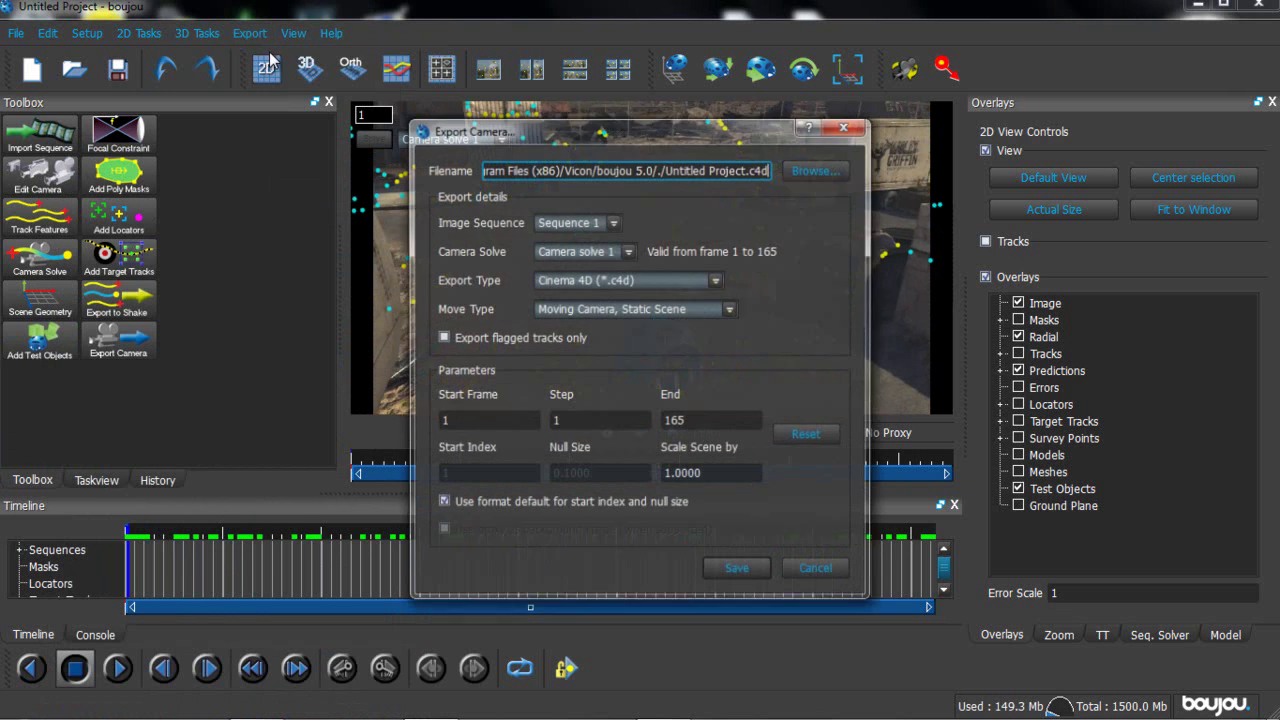
{"action": "left_click", "coordinate": [816, 169]}
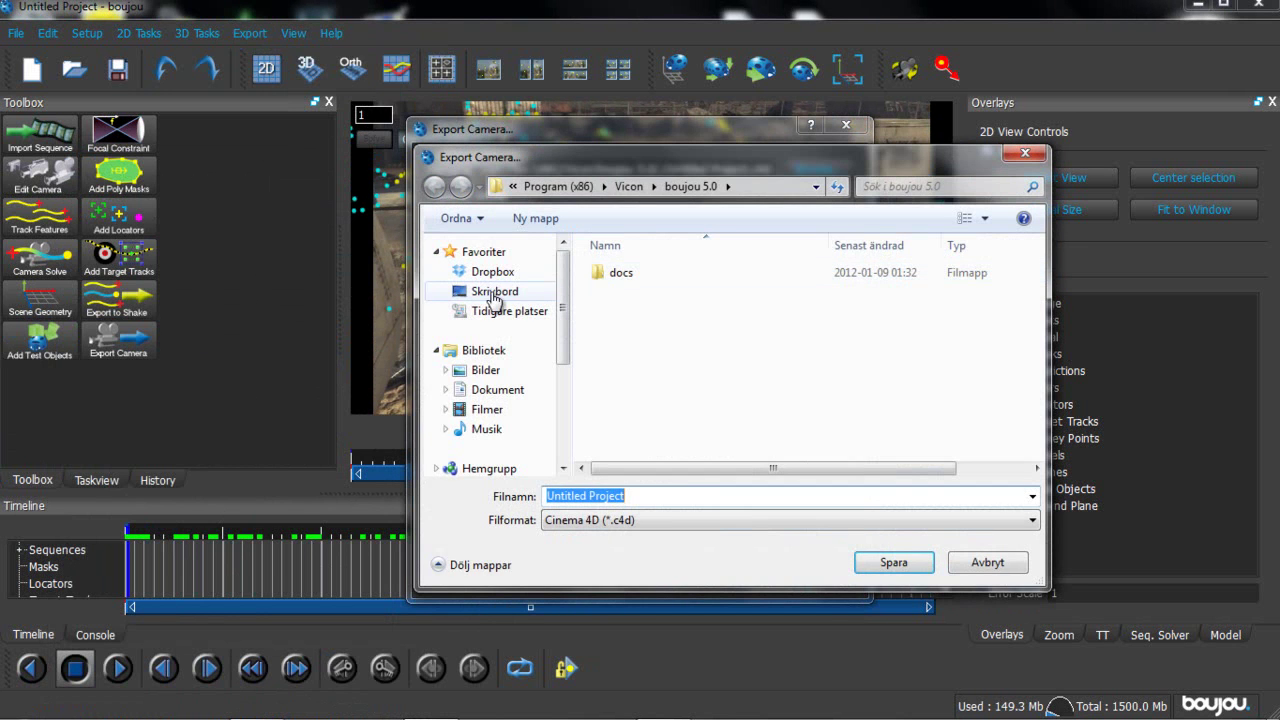
{"action": "left_click", "coordinate": [492, 293]}
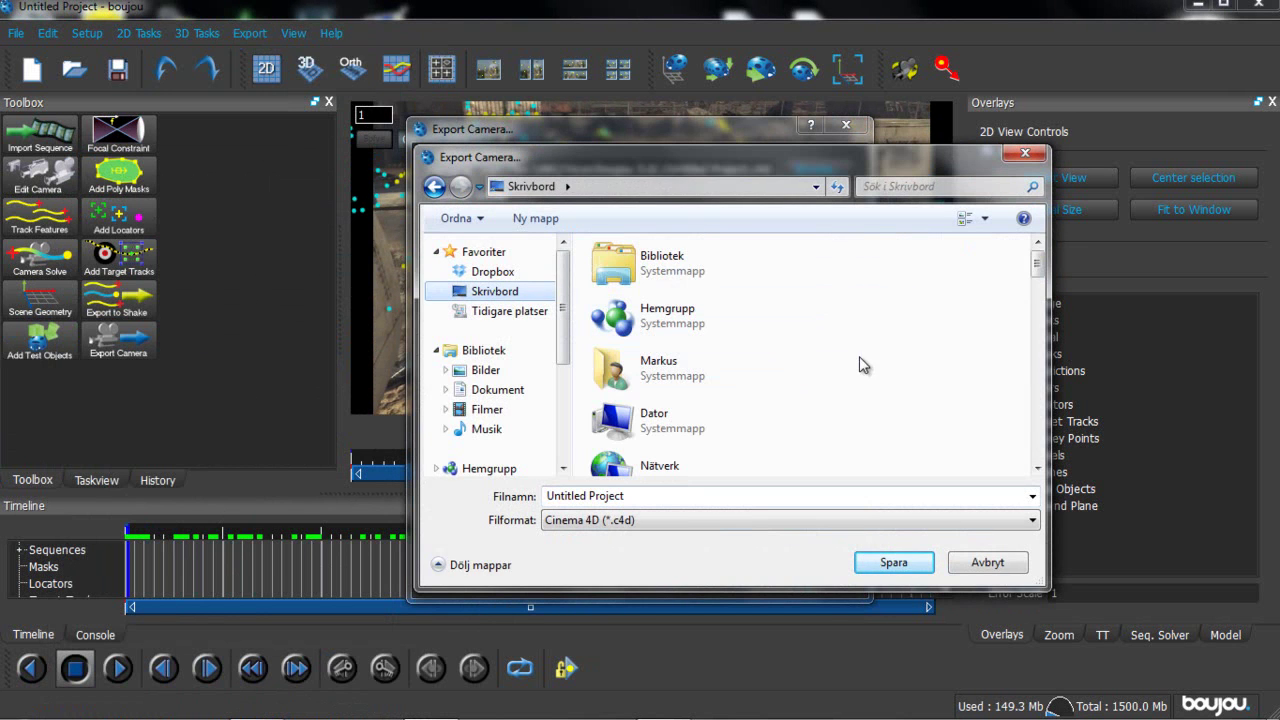
{"action": "scroll", "coordinate": [873, 360], "scroll_direction": "down", "scroll_amount": 5}
{"action": "scroll", "coordinate": [686, 354], "scroll_direction": "up", "scroll_amount": 5}
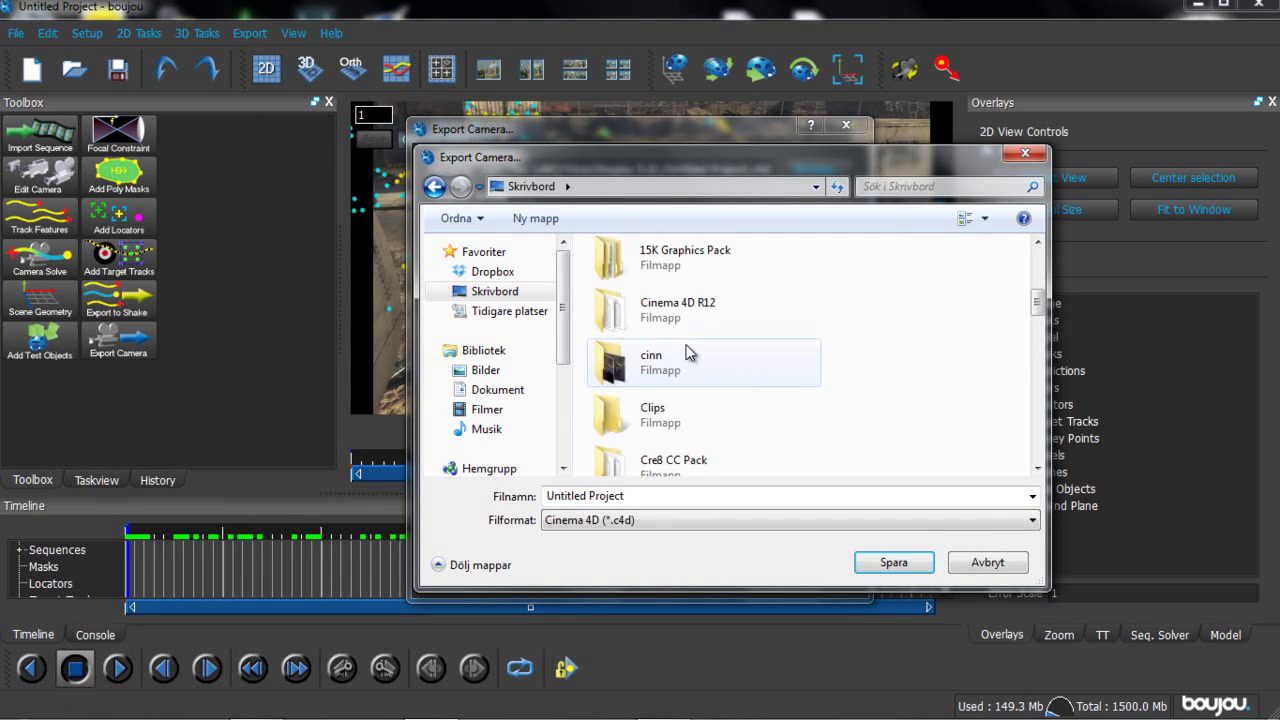
{"action": "scroll", "coordinate": [686, 354], "scroll_direction": "down", "scroll_amount": 3}
{"action": "scroll", "coordinate": [686, 354], "scroll_direction": "up", "scroll_amount": 3}
{"action": "left_click", "coordinate": [678, 366]}
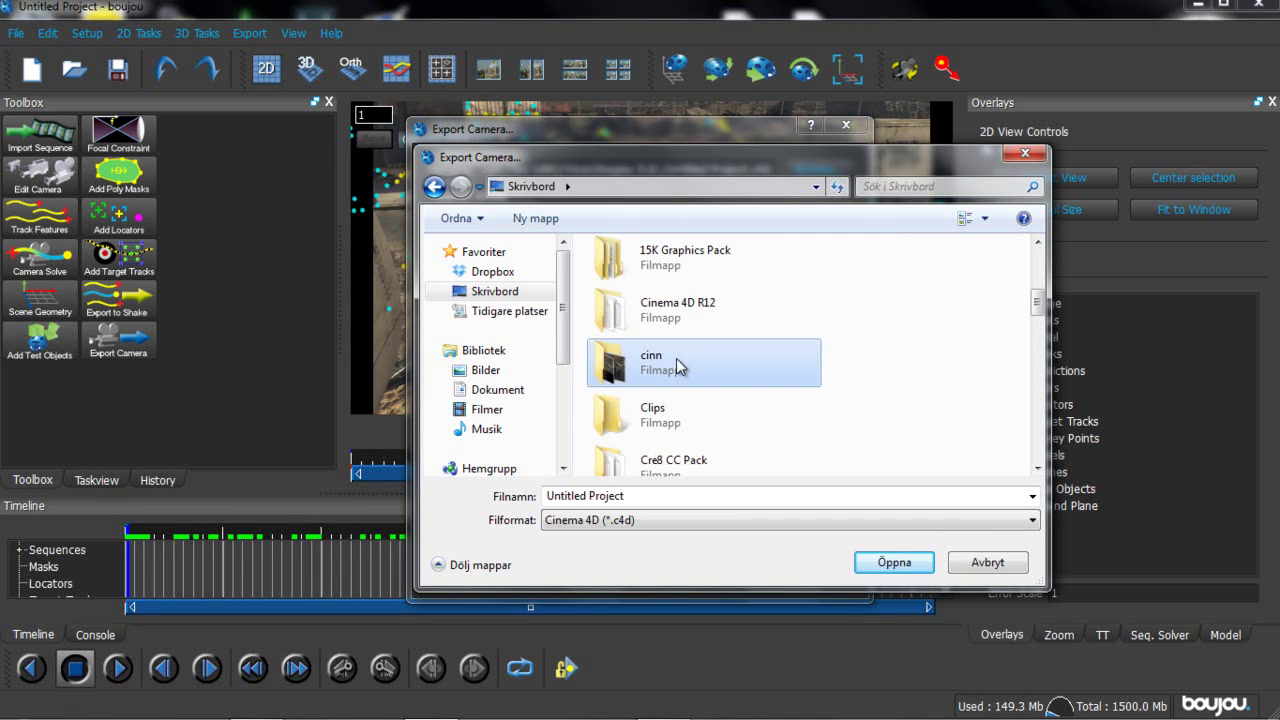
{"action": "double_click", "coordinate": [678, 366]}
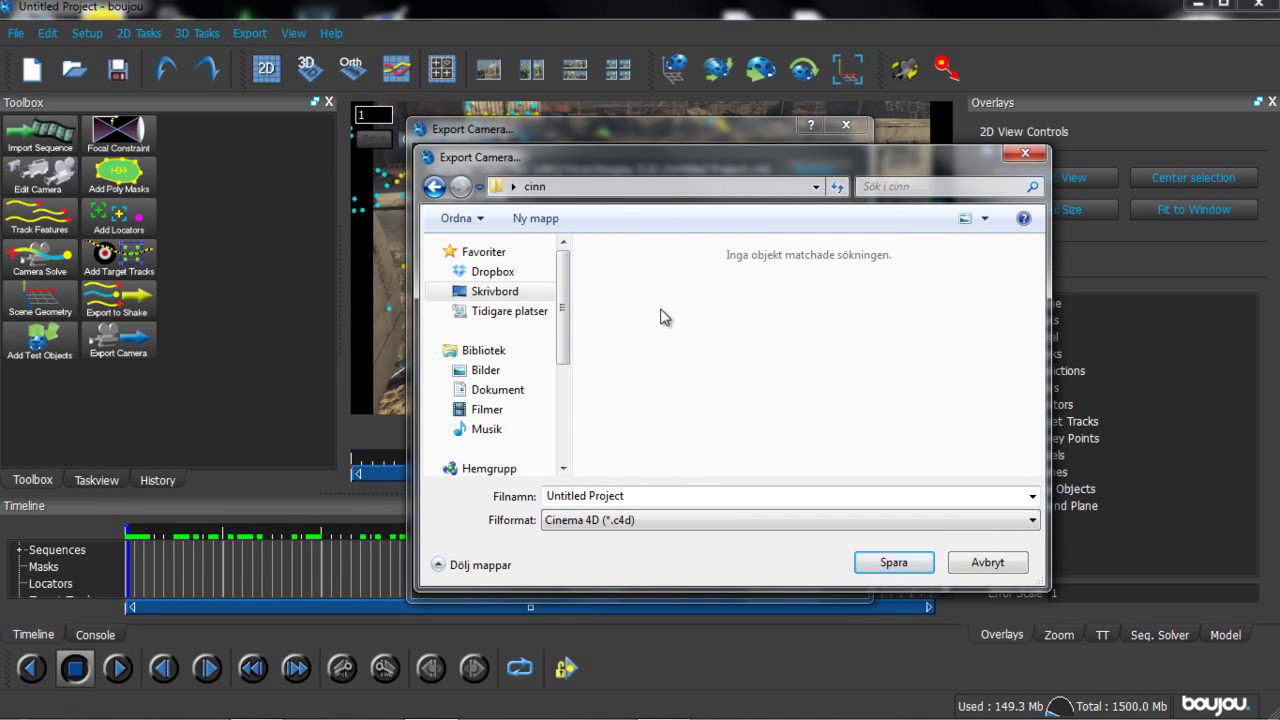
{"action": "left_click", "coordinate": [893, 565]}
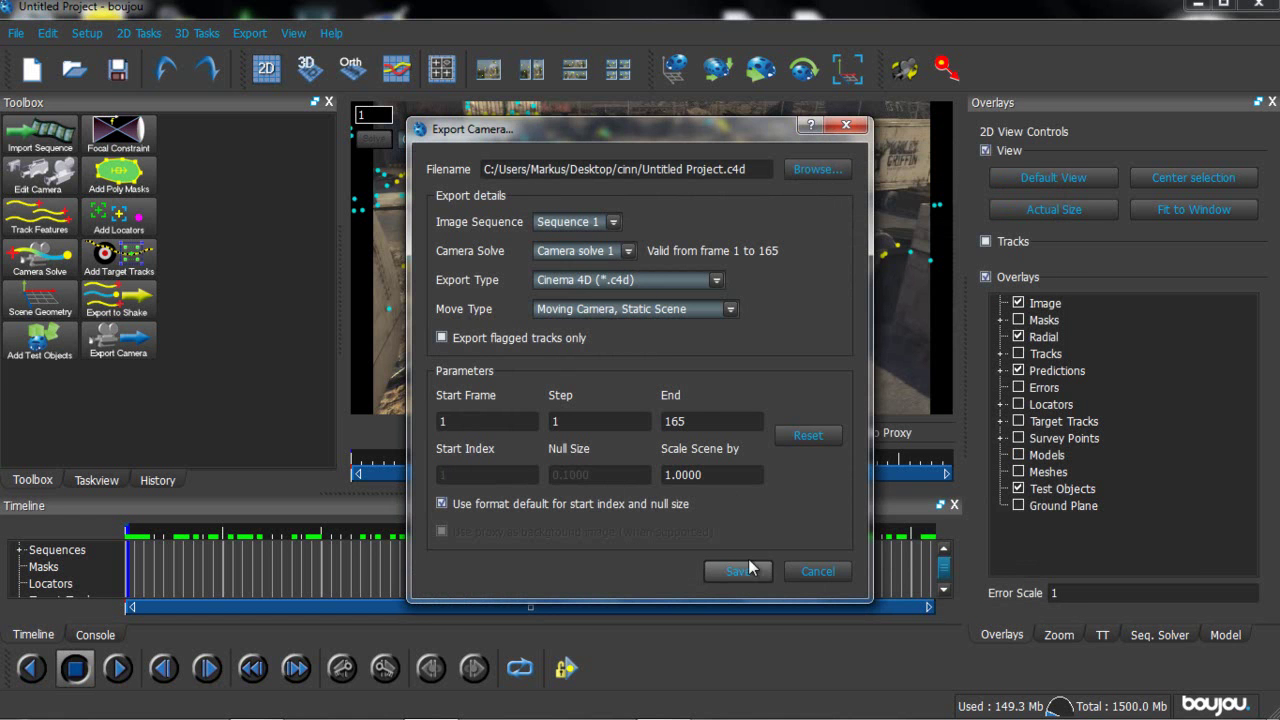
{"action": "left_click", "coordinate": [750, 570]}
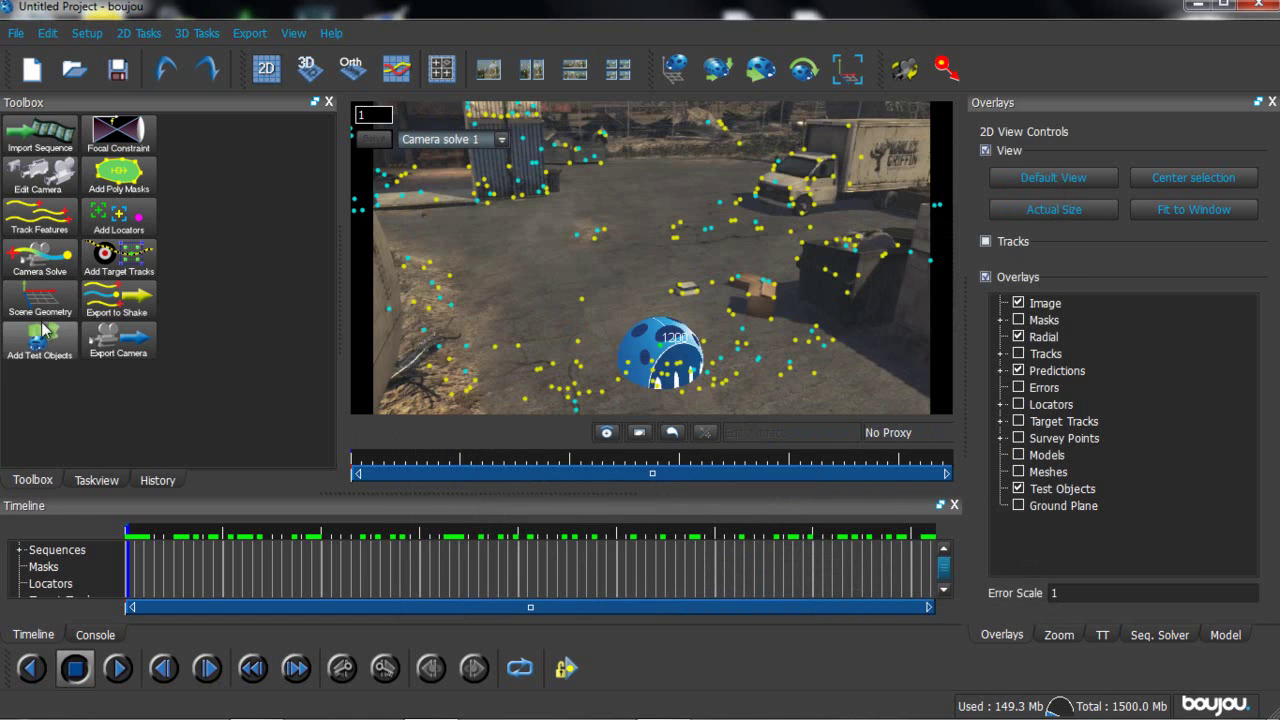
Export the footage as the Windows AVI movie 3-scrapyard__export.avi into the cinn folder.
{"action": "left_click", "coordinate": [250, 33]}
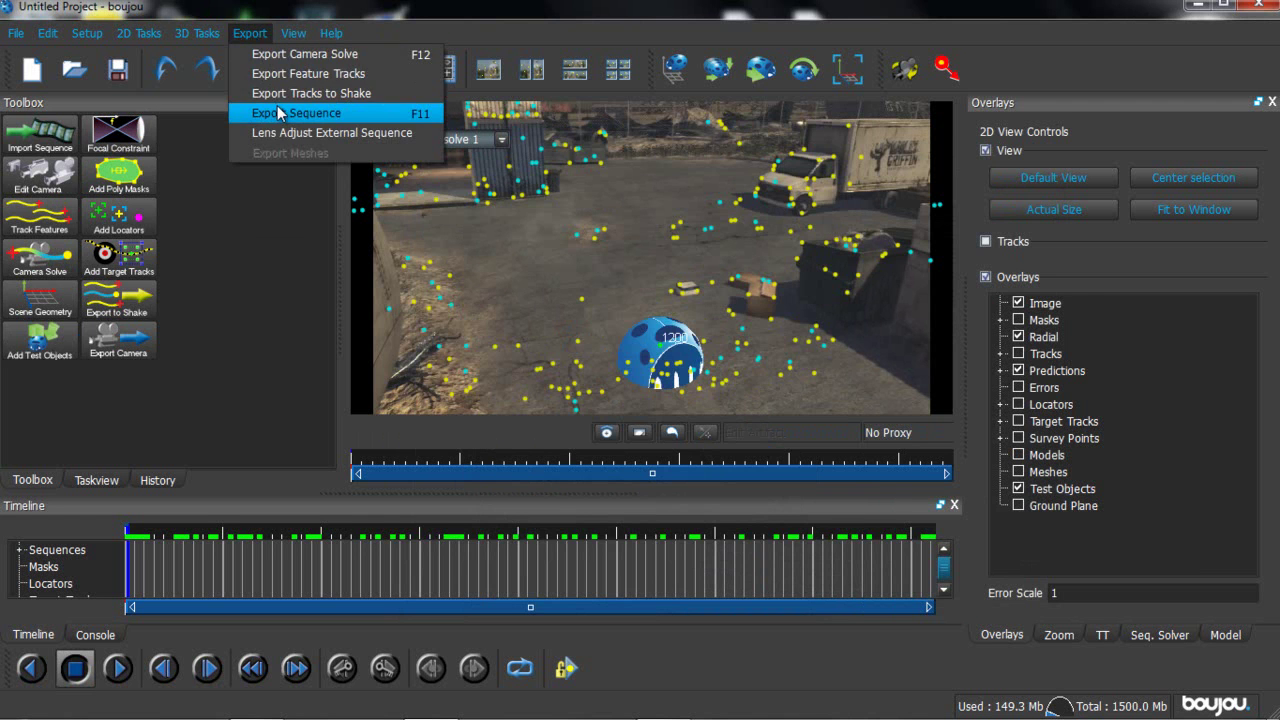
{"action": "left_click", "coordinate": [281, 113]}
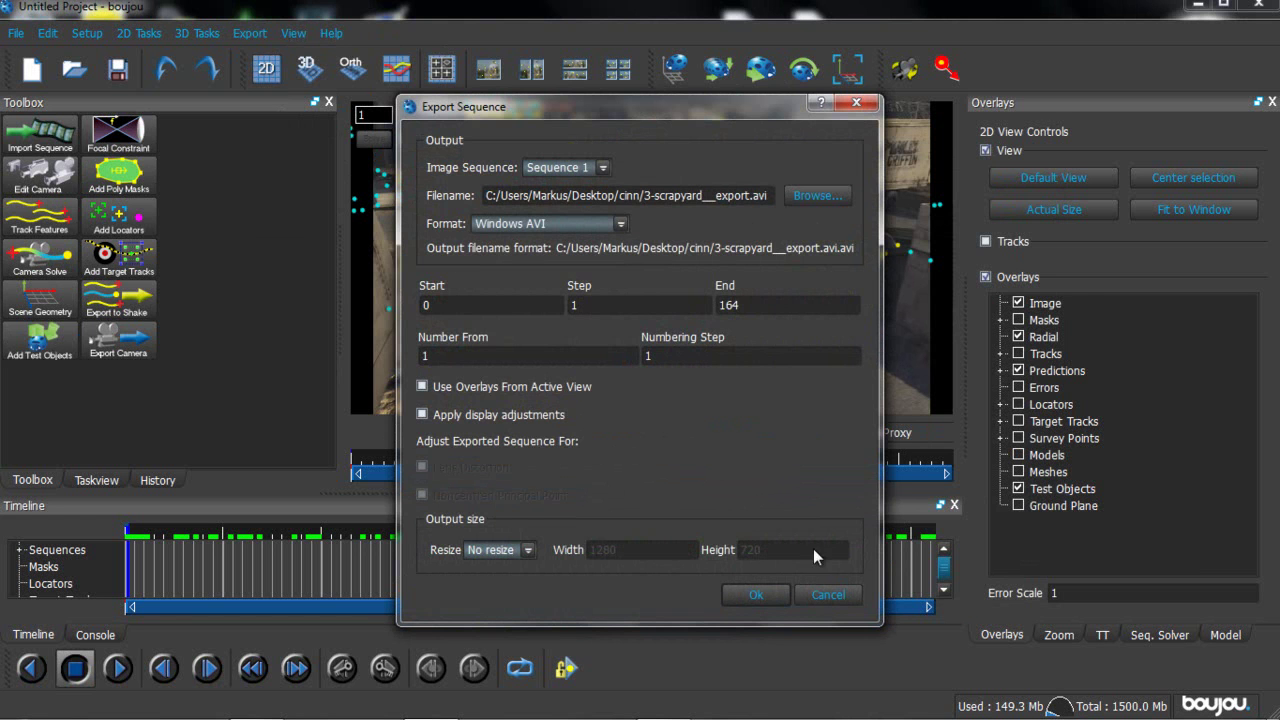
{"action": "left_click", "coordinate": [748, 594]}
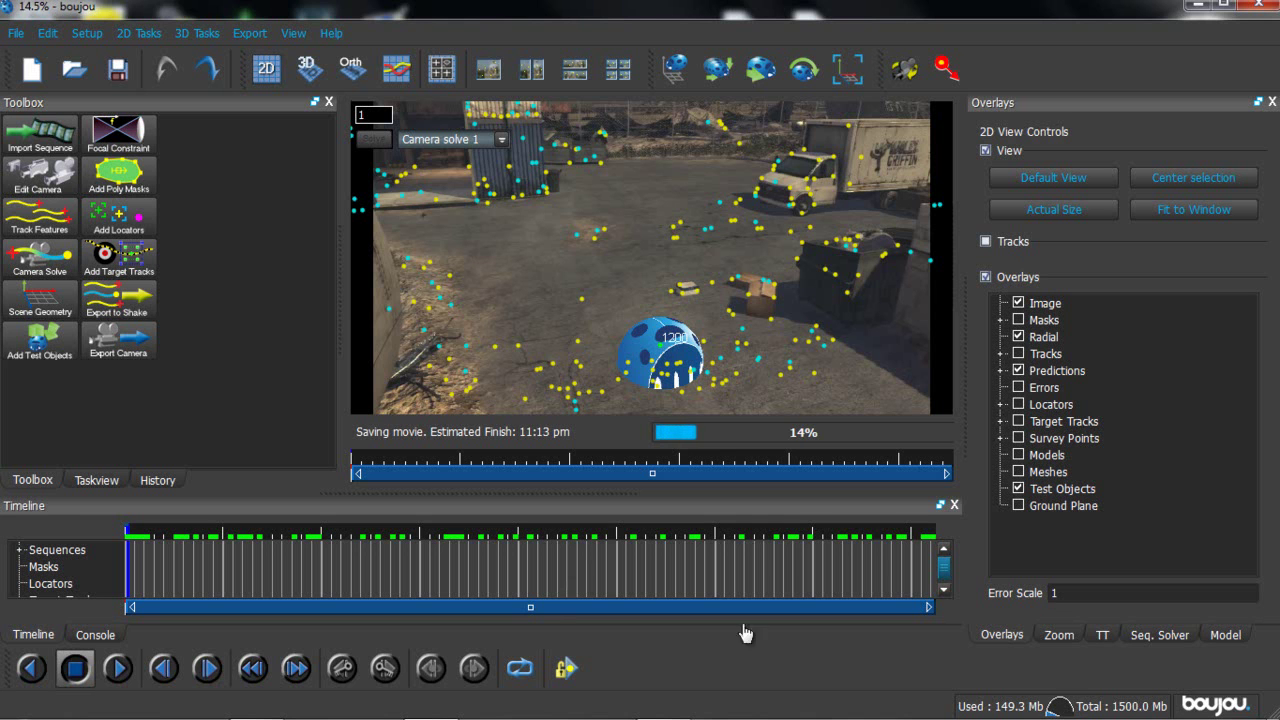
{"action": "left_click", "coordinate": [672, 702]}
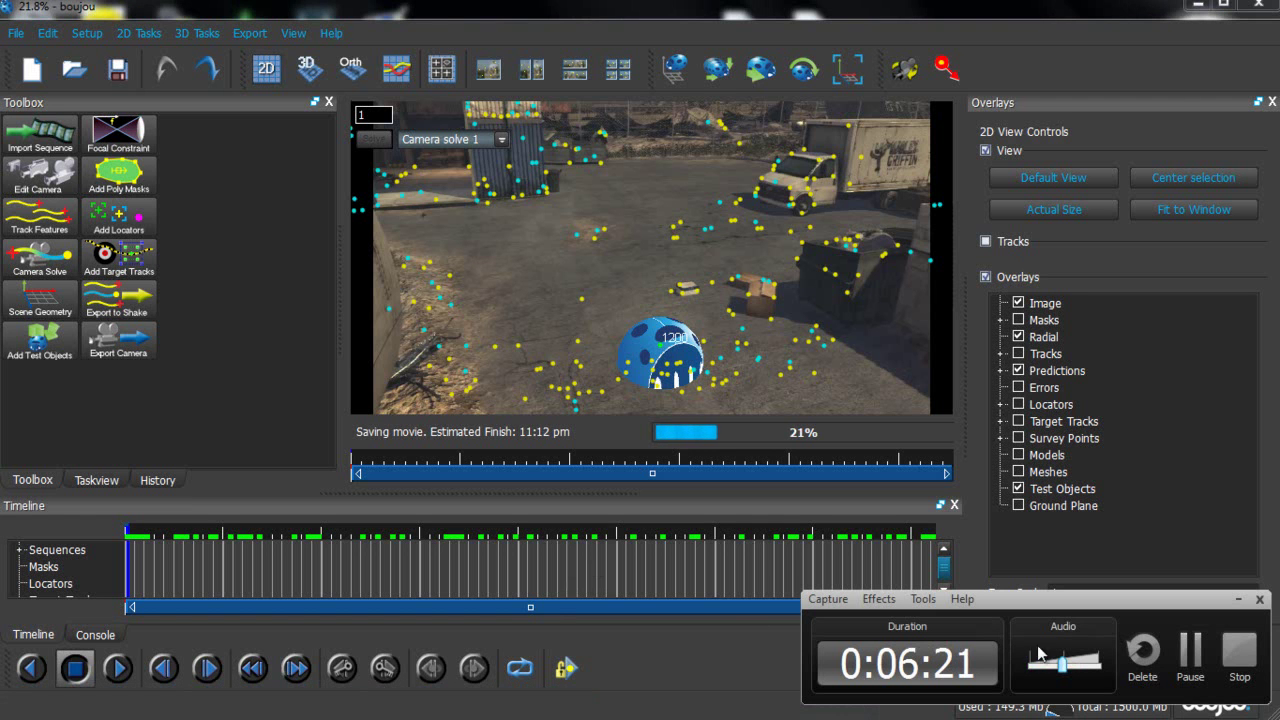
{"action": "left_click", "coordinate": [1193, 655]}
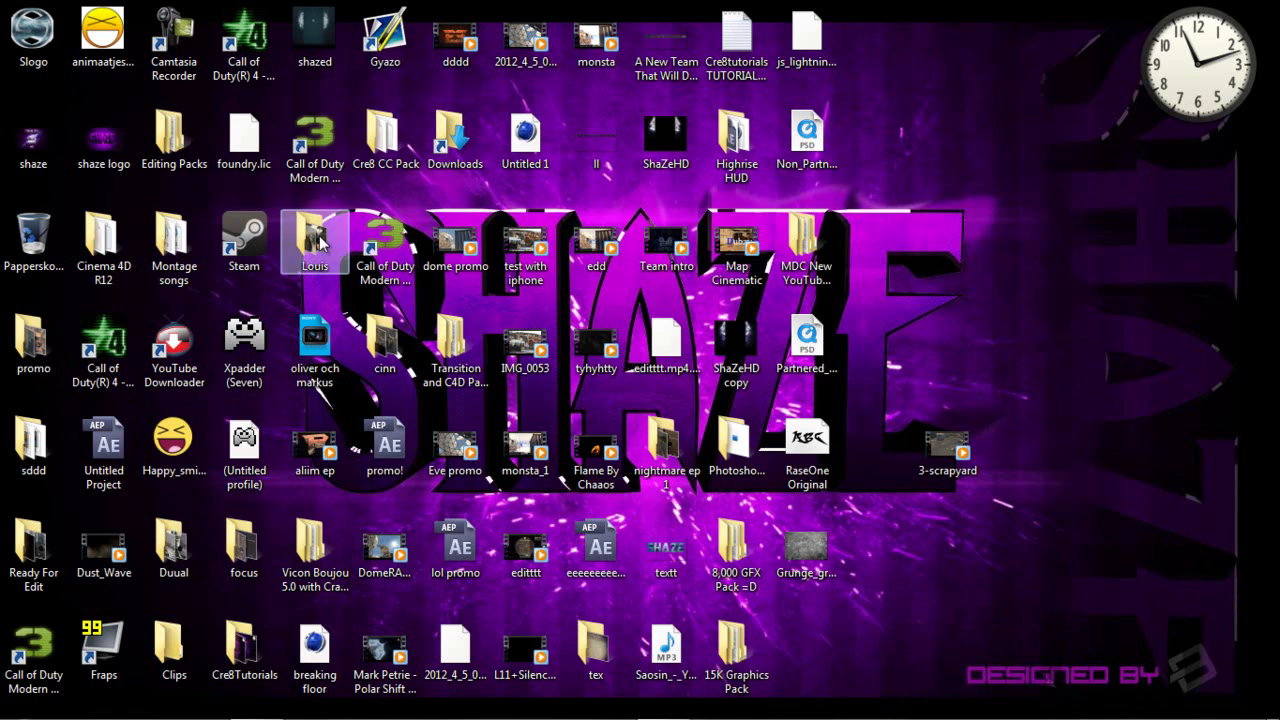
Open Untitled Project from the desktop's cinn folder in Cinema 4D.
{"action": "double_click", "coordinate": [400, 345]}
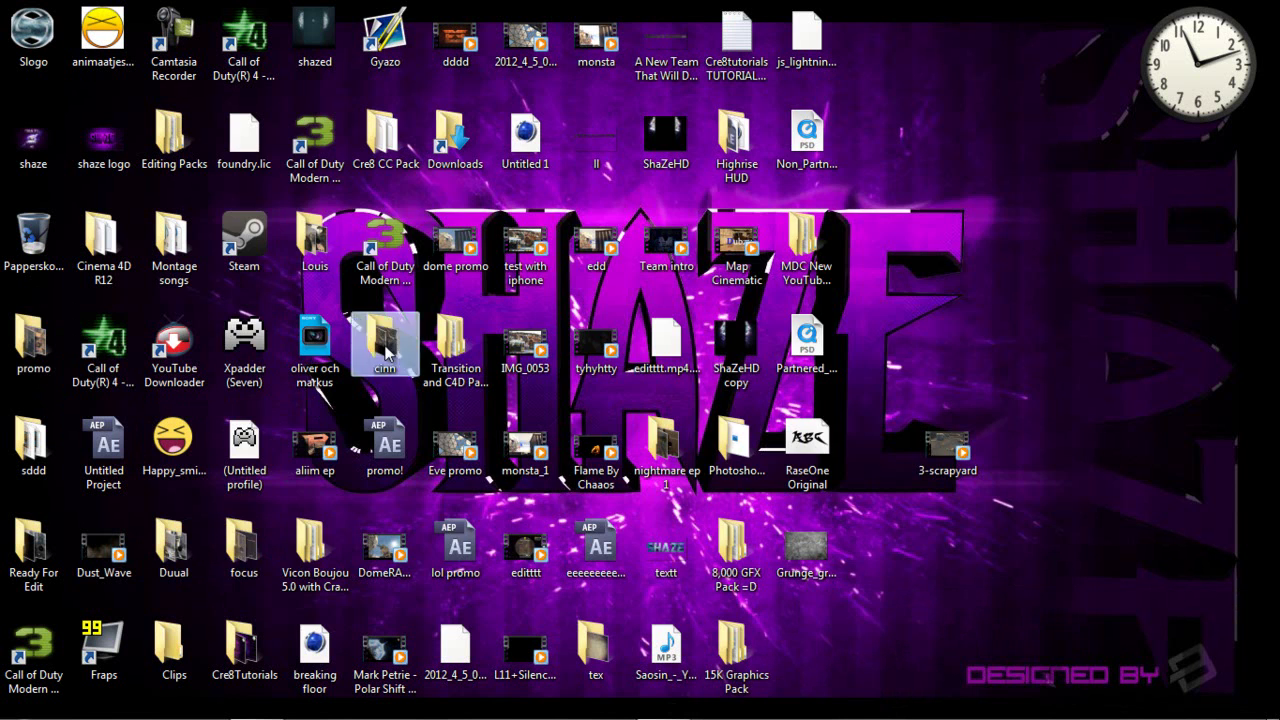
{"action": "scroll", "coordinate": [497, 240], "scroll_direction": "down", "scroll_amount": 15}
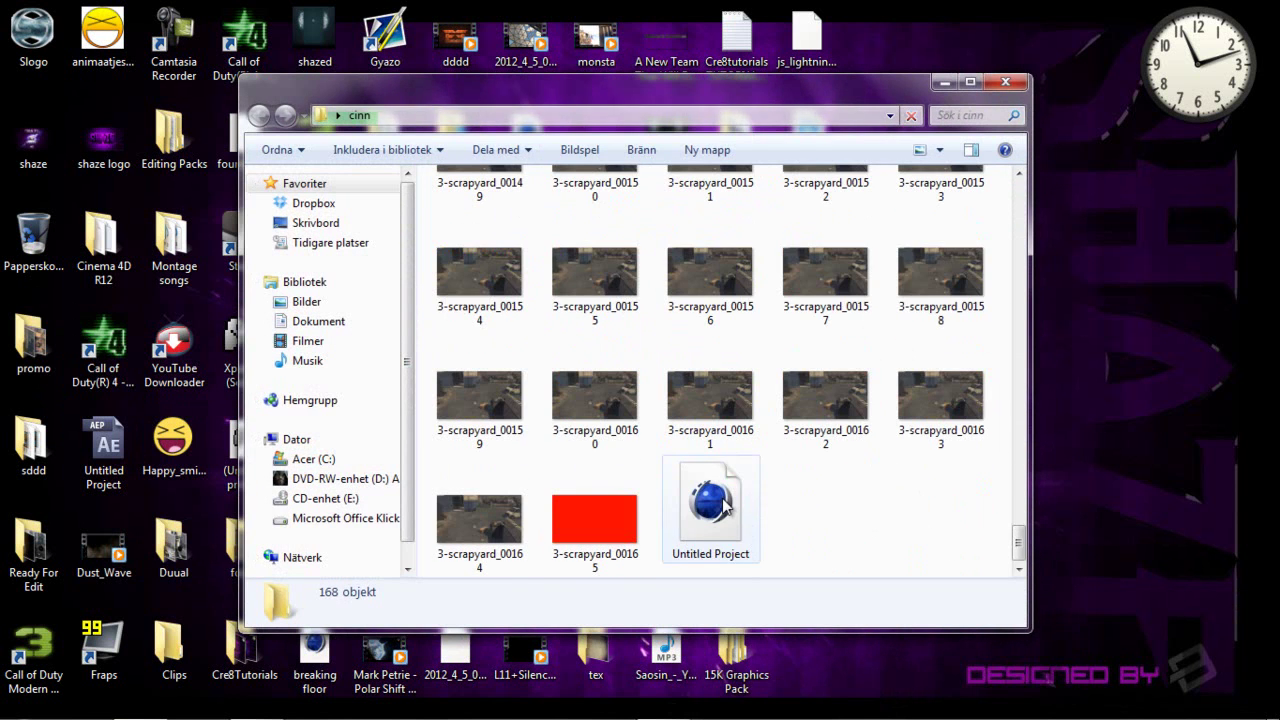
{"action": "left_click", "coordinate": [725, 505]}
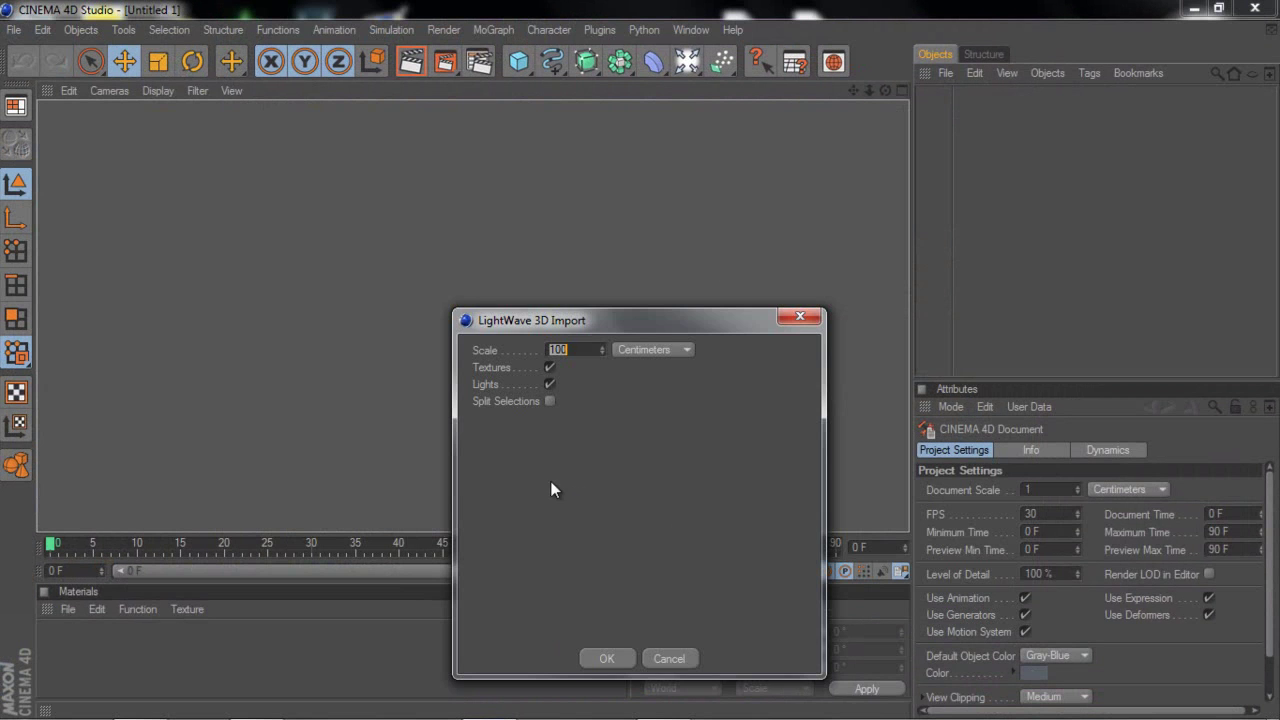
Accept the LightWave 3D import, extend the timeline to 165 F, and scrub the camera back to frame 0.
{"action": "left_click", "coordinate": [603, 656]}
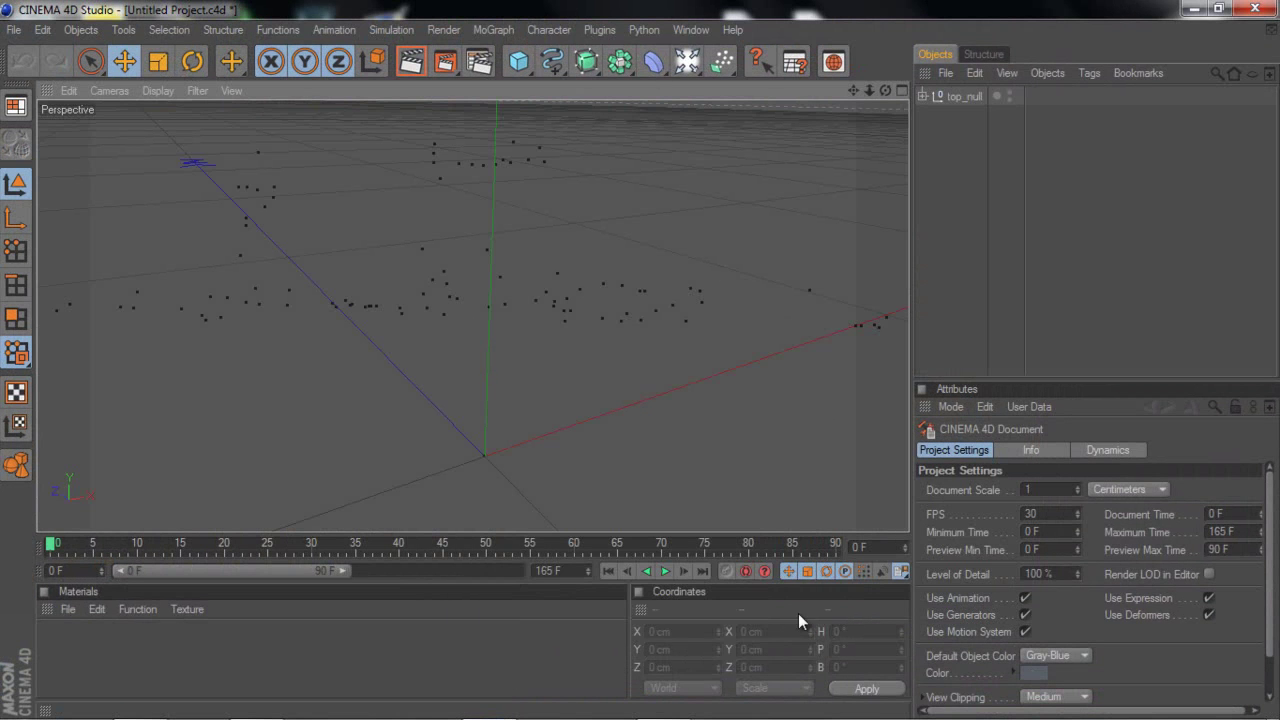
{"action": "left_click_drag", "start_coordinate": [346, 571], "coordinate": [621, 570]}
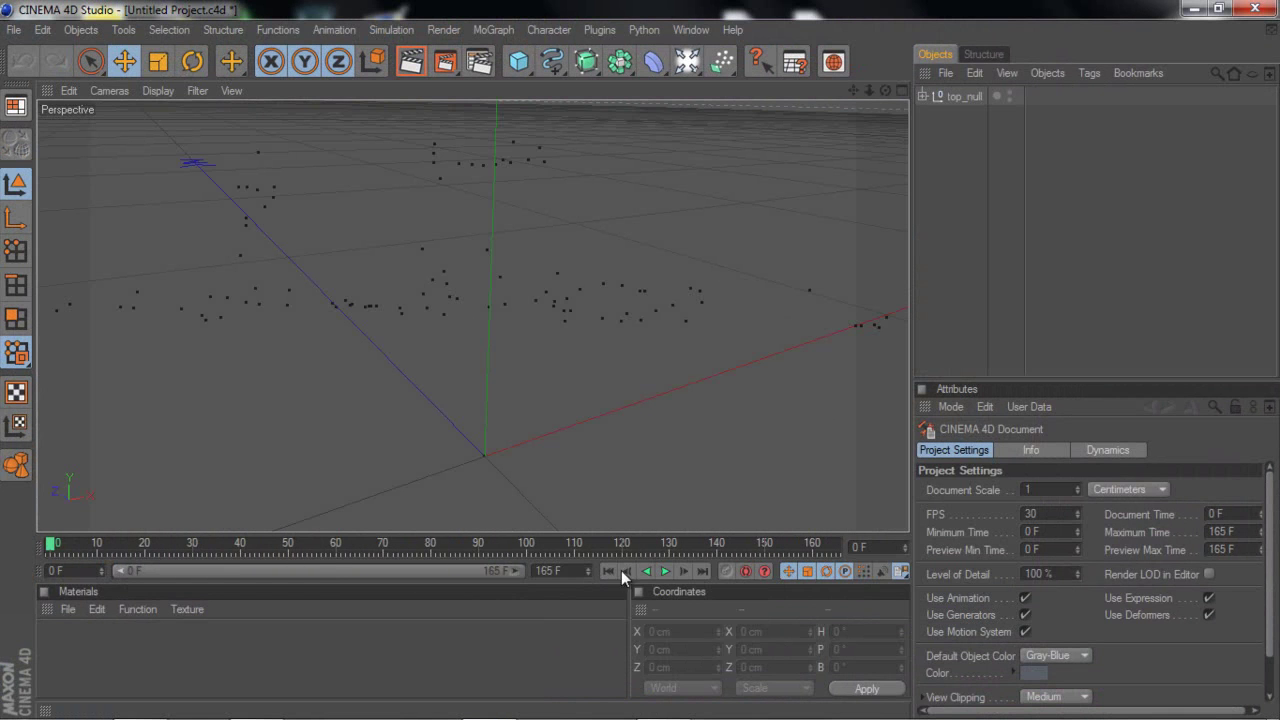
{"action": "left_click_drag", "start_coordinate": [52, 545], "coordinate": [307, 545]}
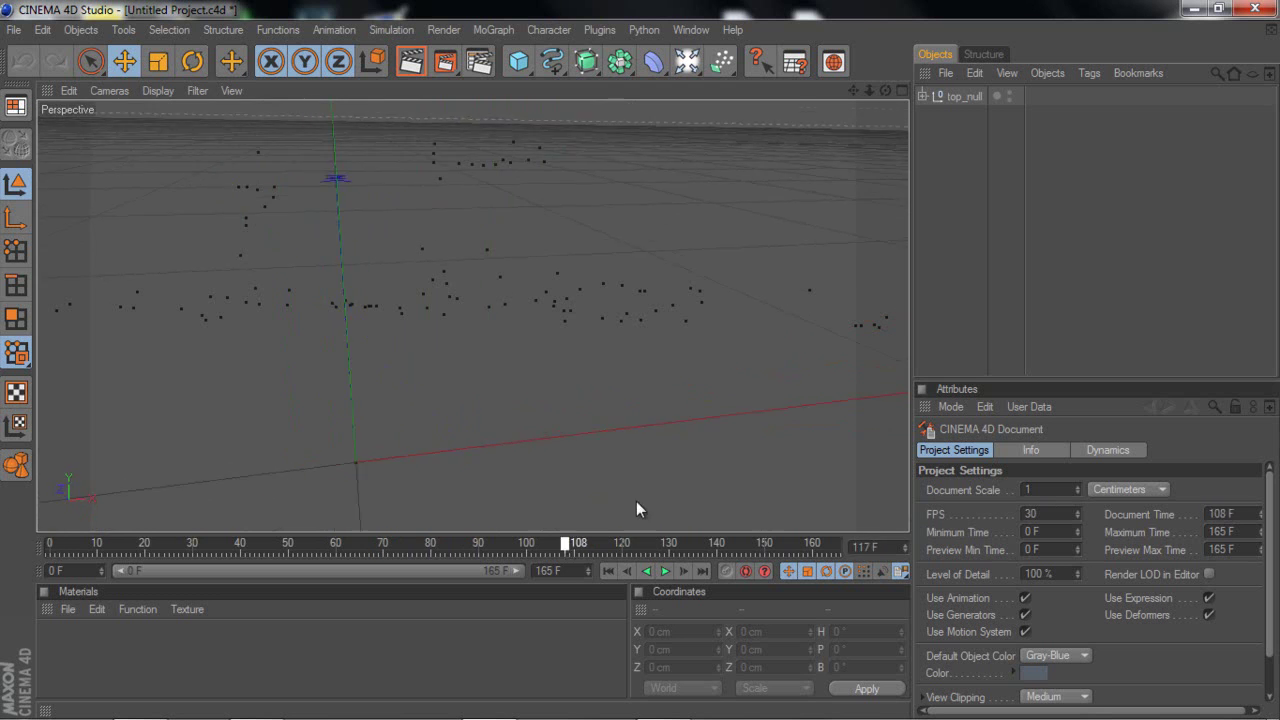
{"action": "left_click", "coordinate": [57, 541]}
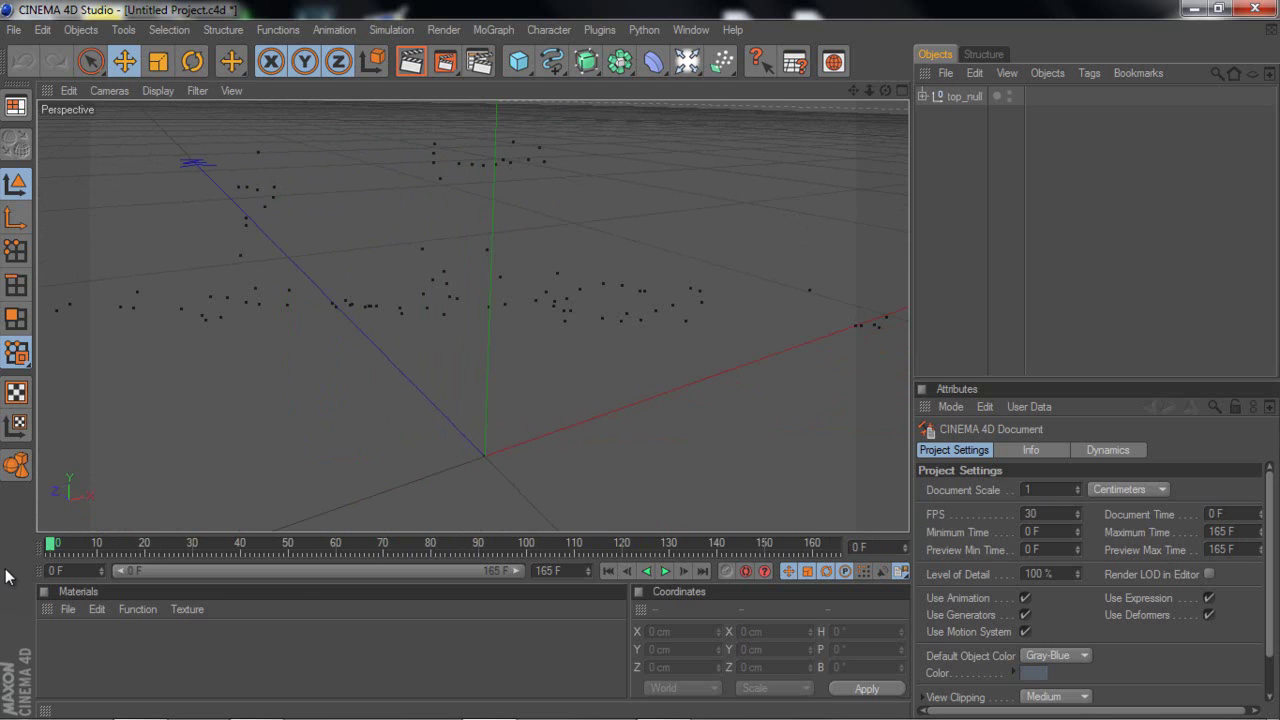
Add a Background object to the scene.
{"action": "left_click", "coordinate": [954, 101]}
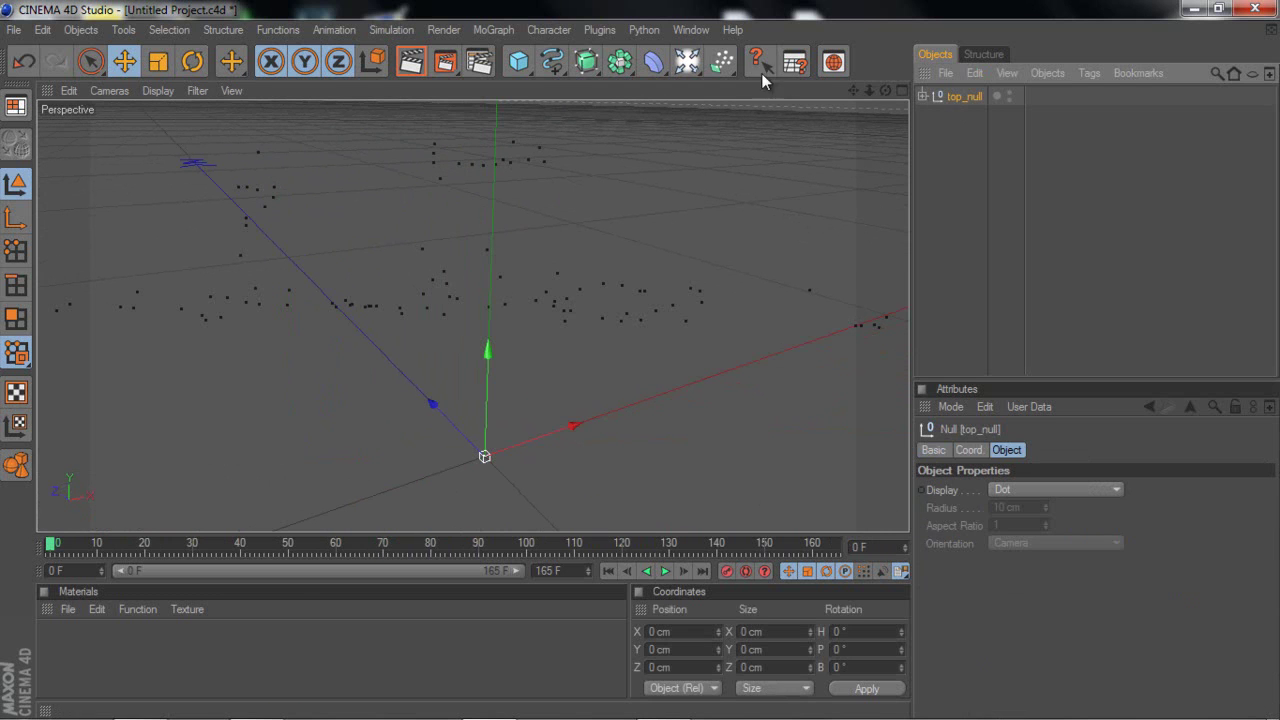
{"action": "left_click", "coordinate": [686, 62]}
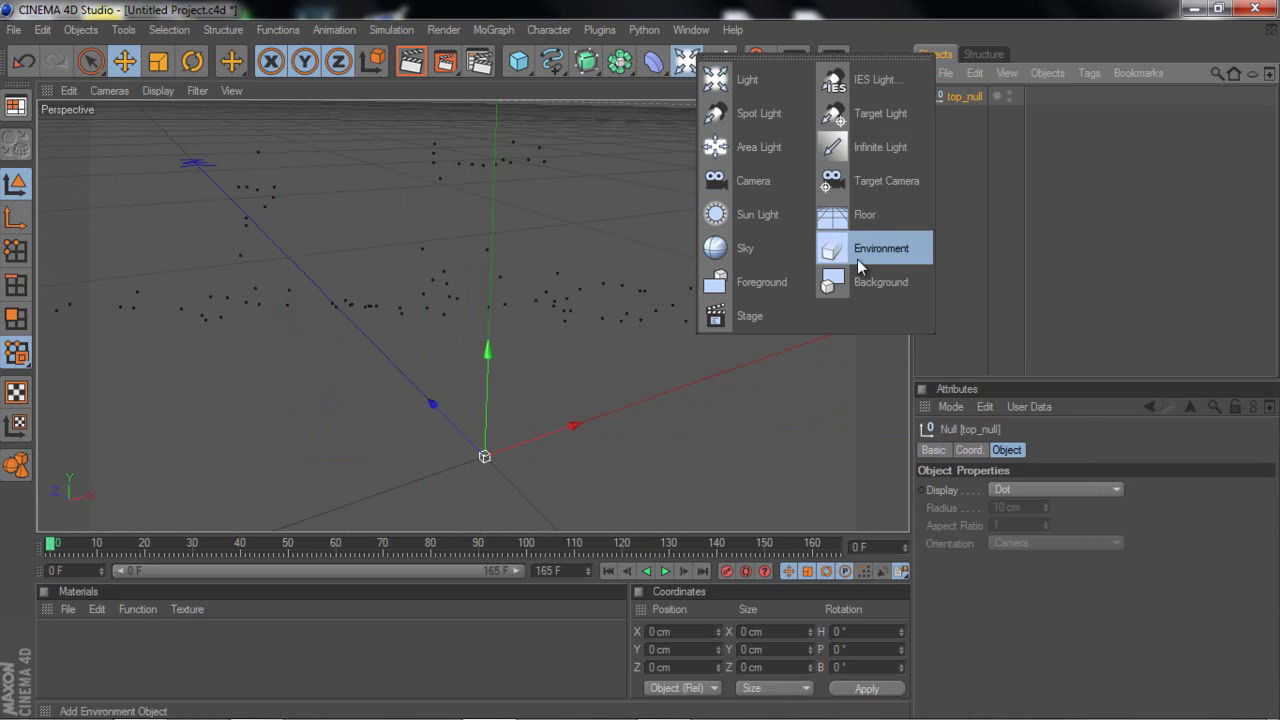
{"action": "left_click", "coordinate": [843, 282]}
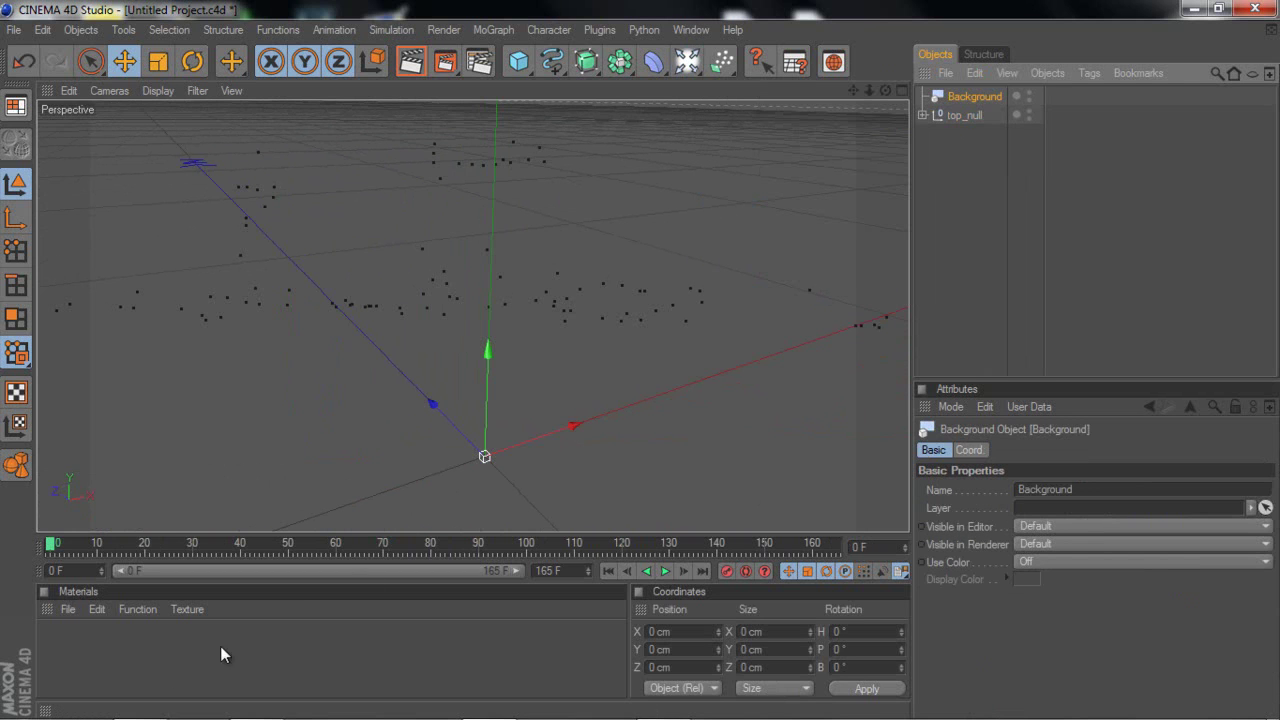
Create material Mat from 3-scrapyard__export.avi and apply it to the Background object.
{"action": "left_click", "coordinate": [140, 705]}
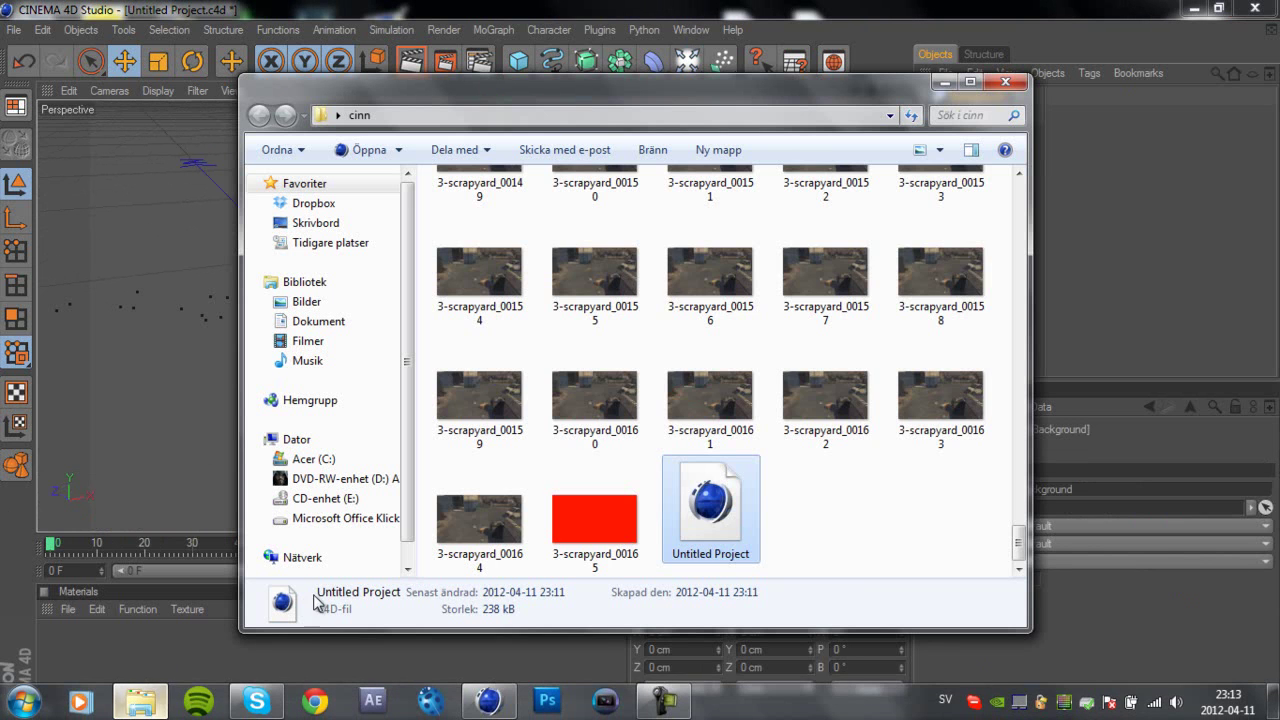
{"action": "scroll", "coordinate": [632, 456], "scroll_direction": "up", "scroll_amount": 5}
{"action": "scroll", "coordinate": [632, 456], "scroll_direction": "up", "scroll_amount": 10}
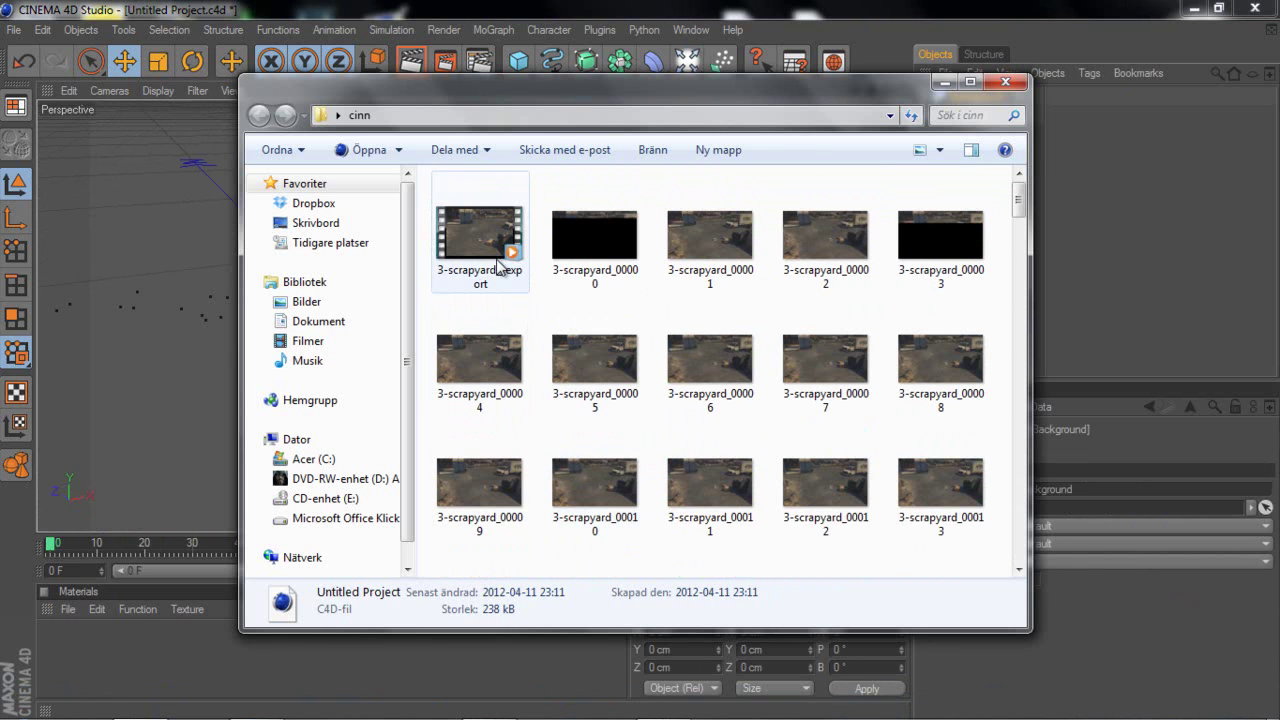
{"action": "left_click", "coordinate": [487, 241]}
{"action": "left_click_drag", "start_coordinate": [487, 241], "coordinate": [117, 651]}
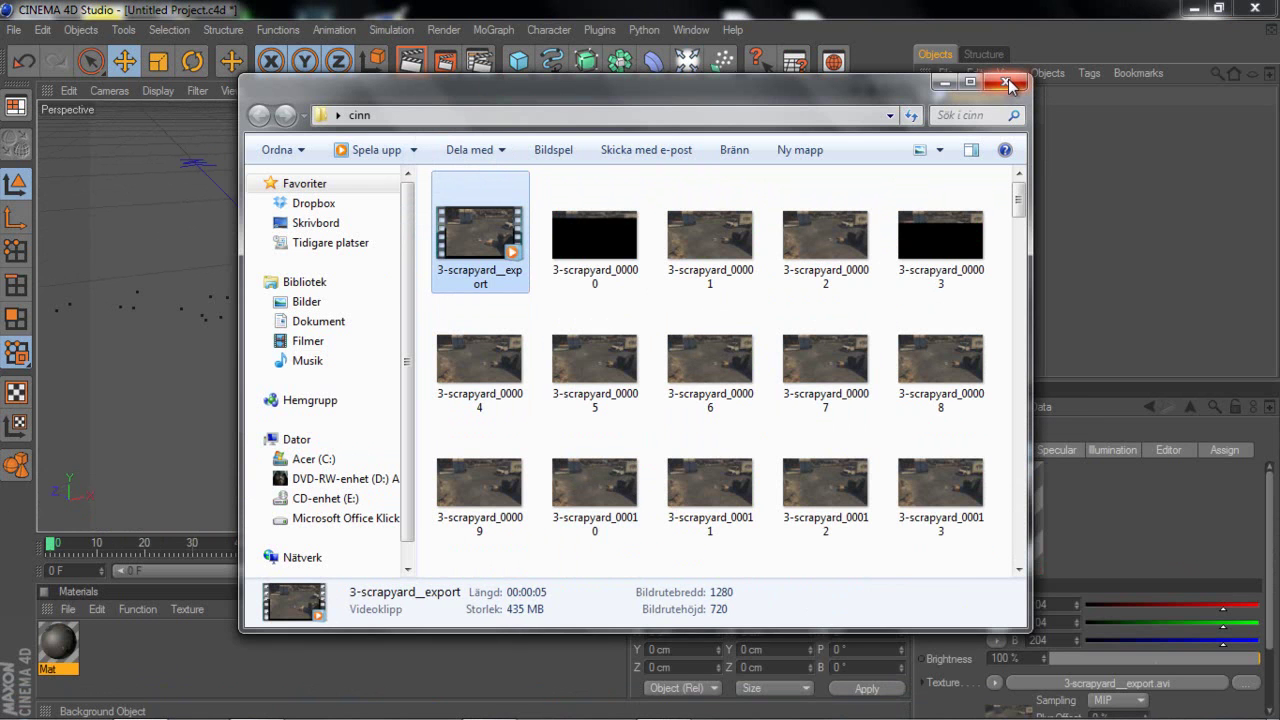
{"action": "left_click", "coordinate": [945, 82]}
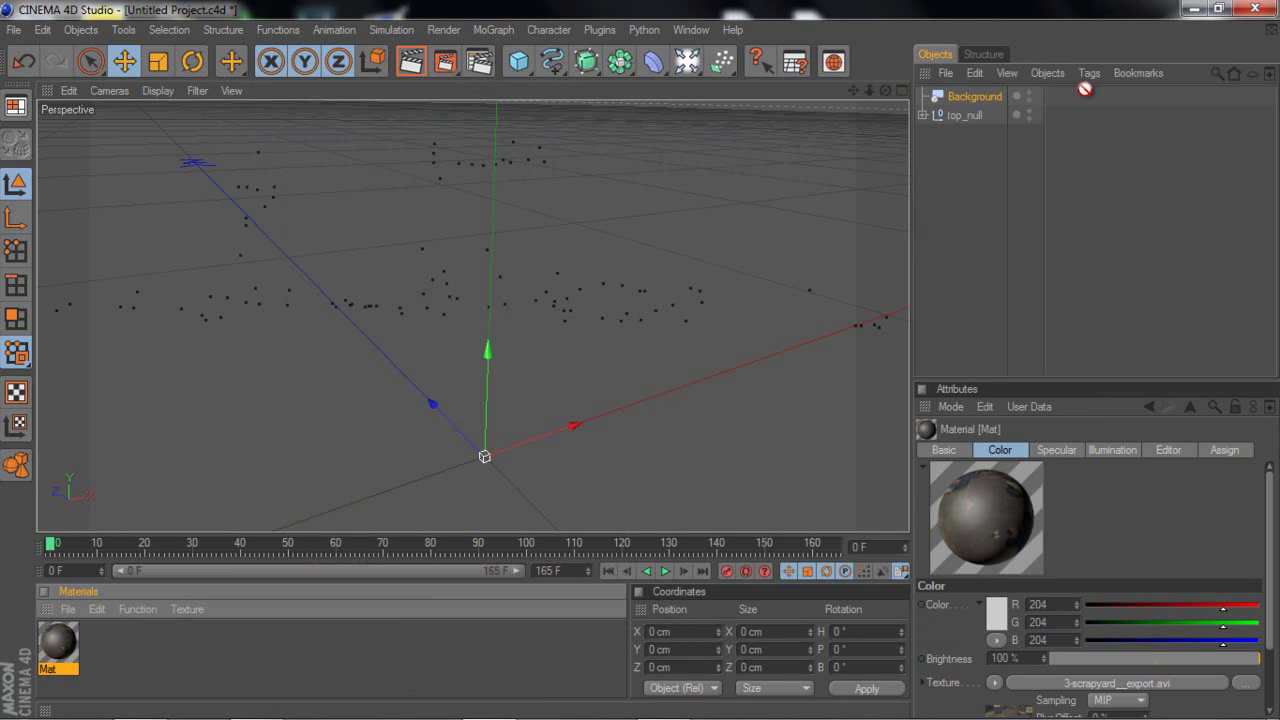
{"action": "left_click_drag", "start_coordinate": [1085, 89], "coordinate": [975, 104]}
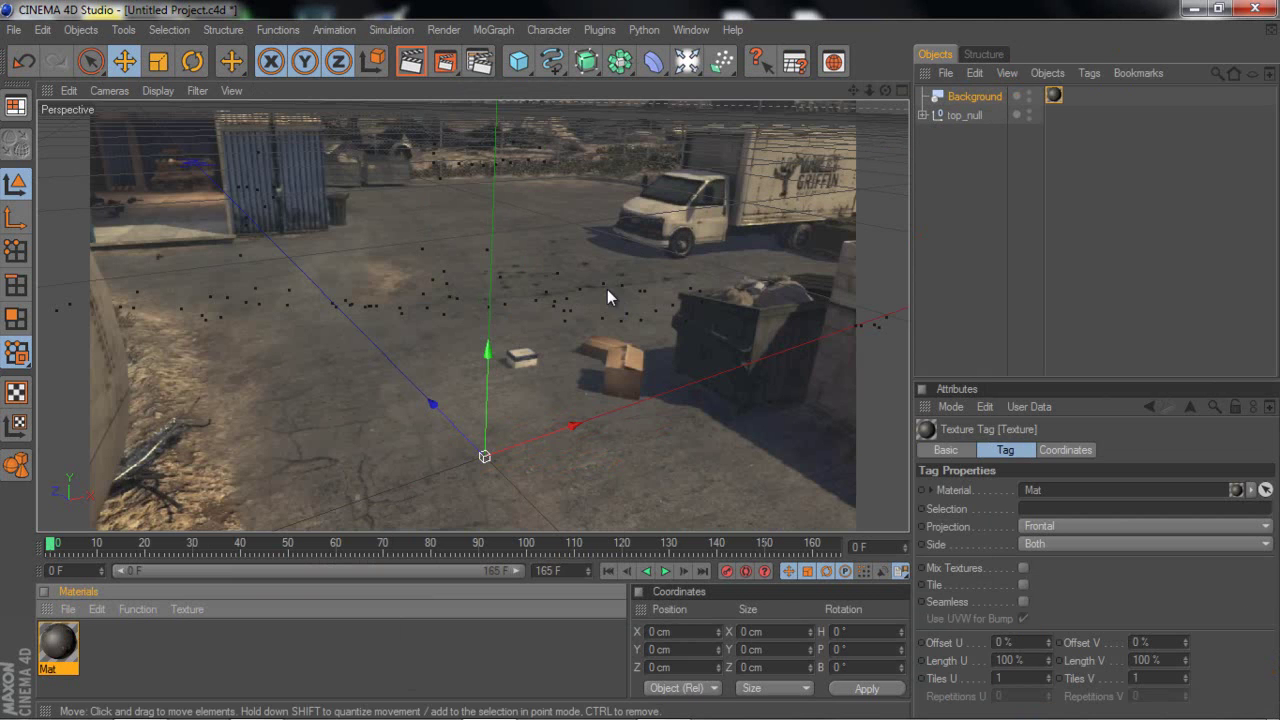
Add a MoText object with the default word Text and shift it slightly along X.
{"action": "left_click", "coordinate": [963, 115]}
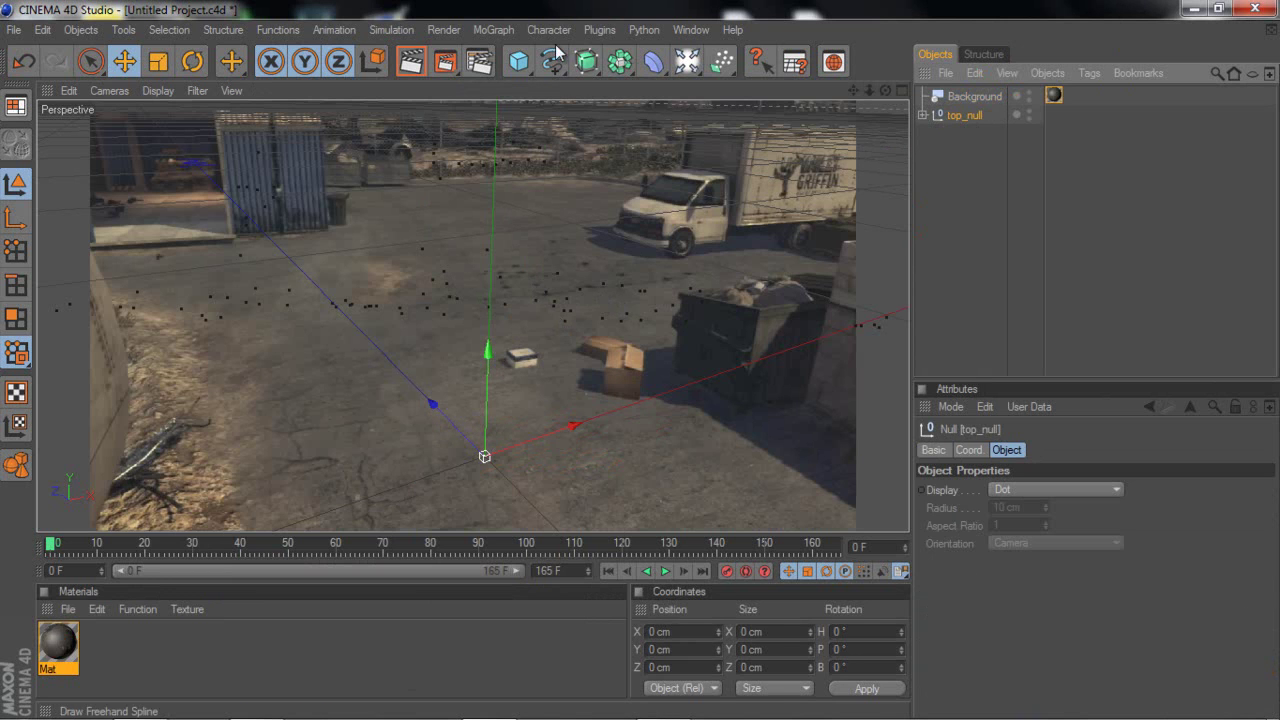
{"action": "left_click", "coordinate": [491, 30]}
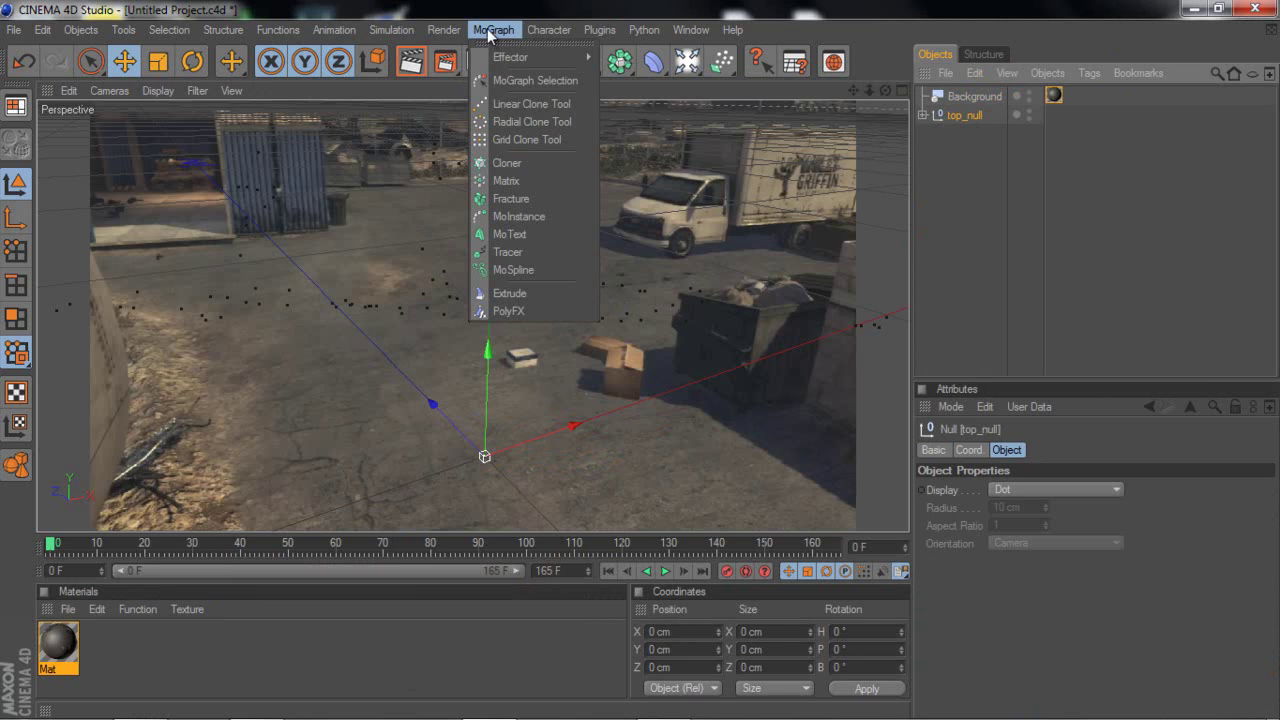
{"action": "left_click", "coordinate": [510, 236]}
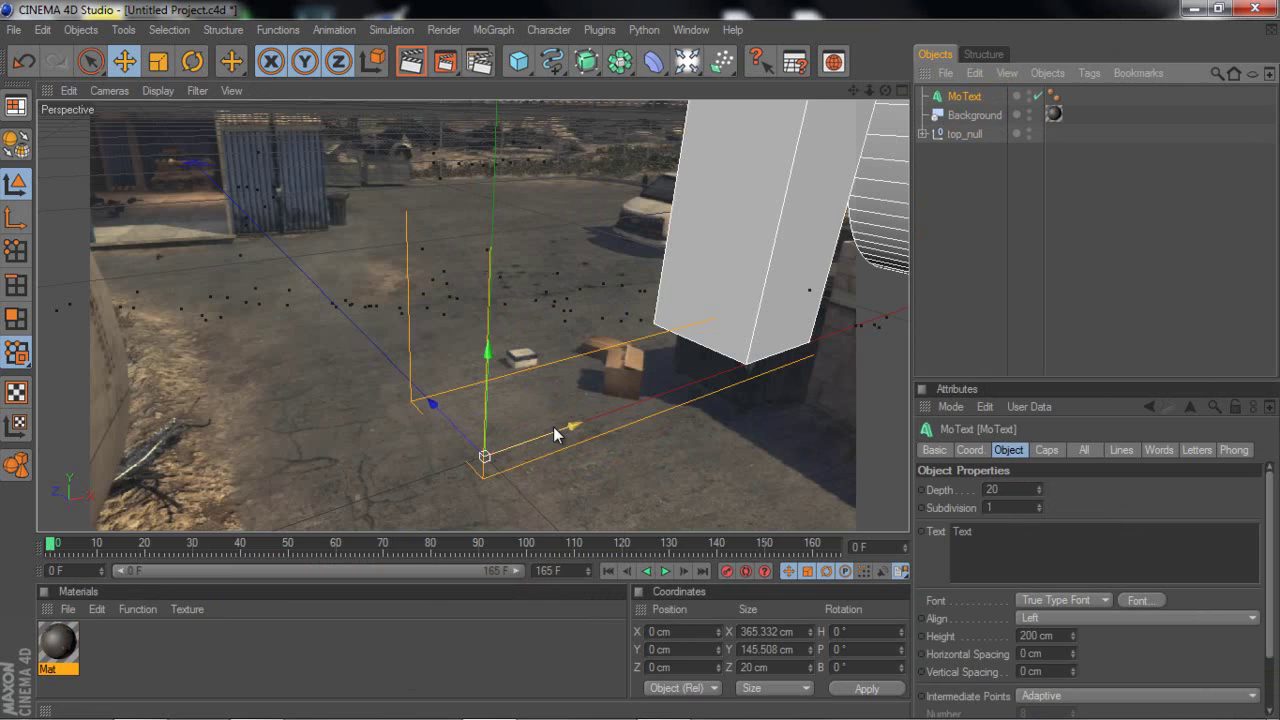
{"action": "left_click_drag", "start_coordinate": [553, 426], "coordinate": [639, 360]}
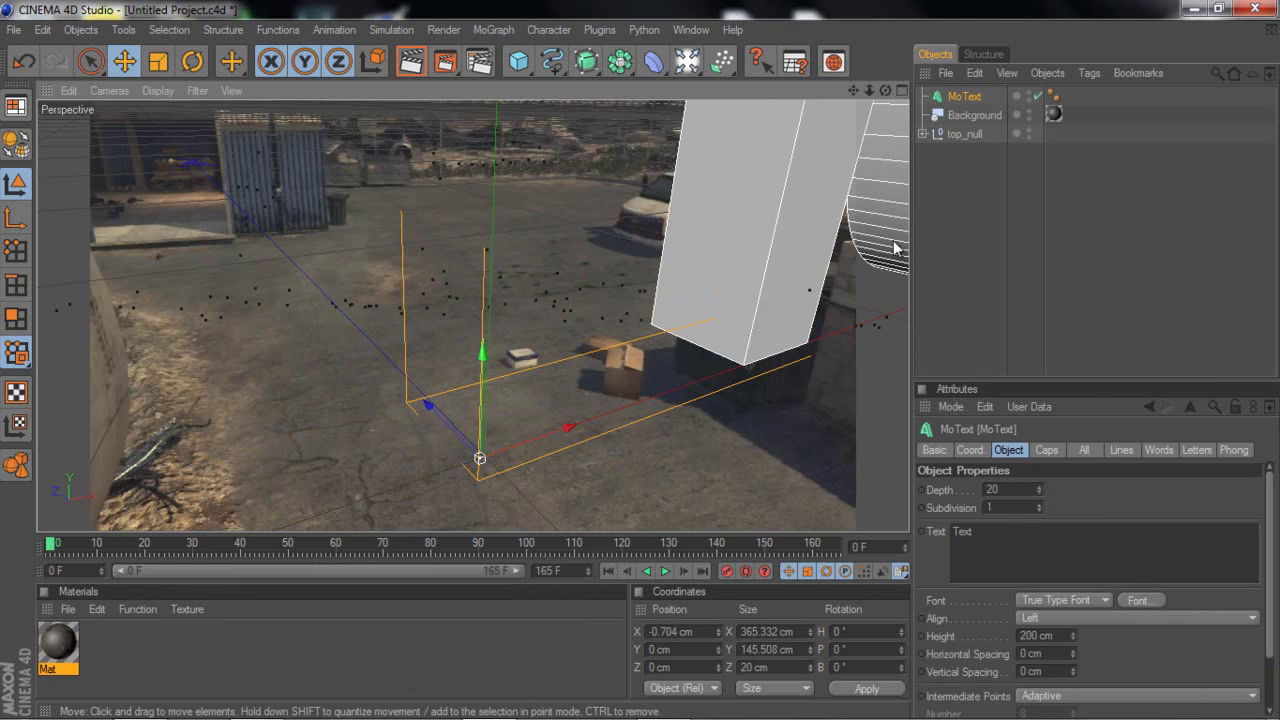
Set top_null's X, Y and Z scale to 10, undoing an accidental move.
{"action": "left_click", "coordinate": [966, 136]}
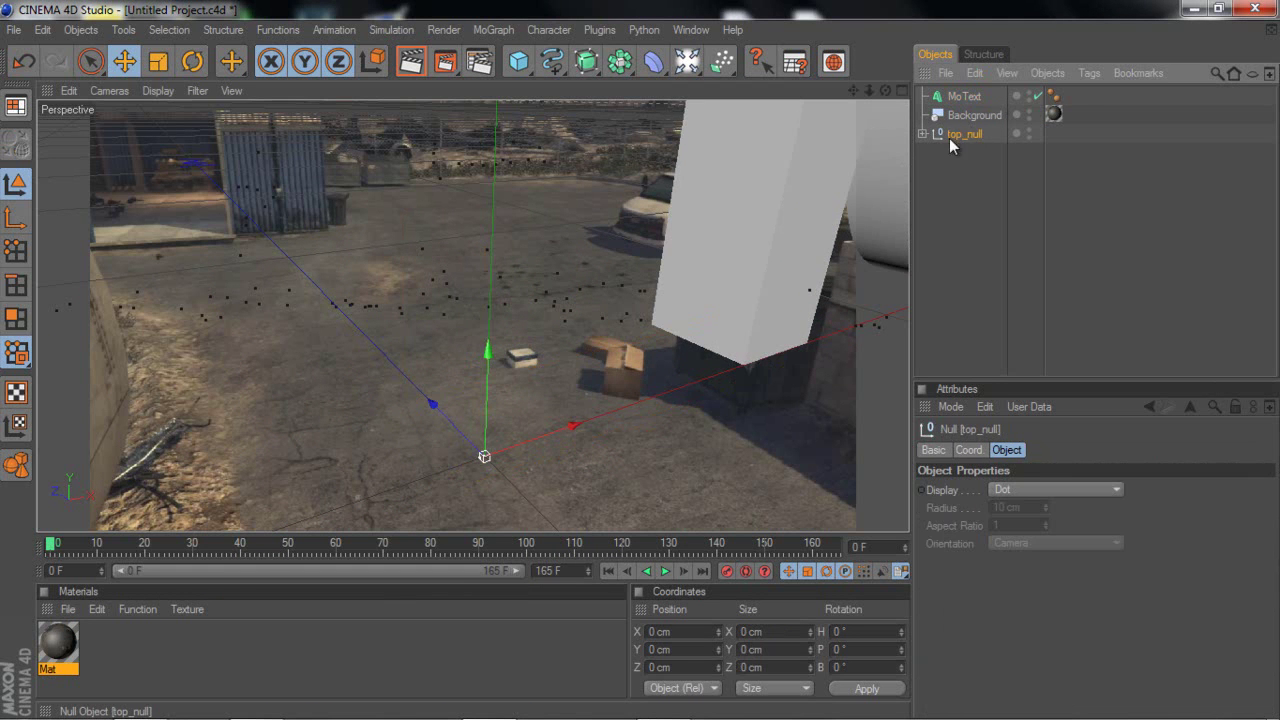
{"action": "left_click", "coordinate": [967, 449]}
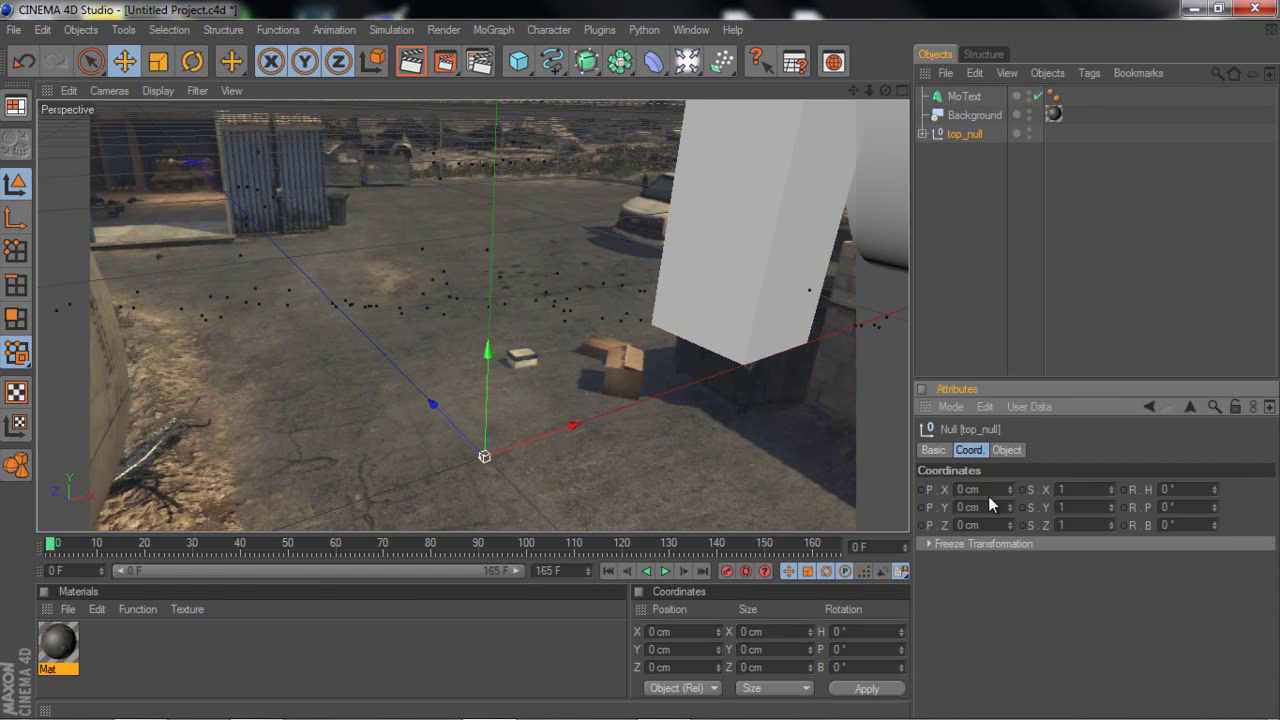
{"action": "left_click", "coordinate": [1076, 507]}
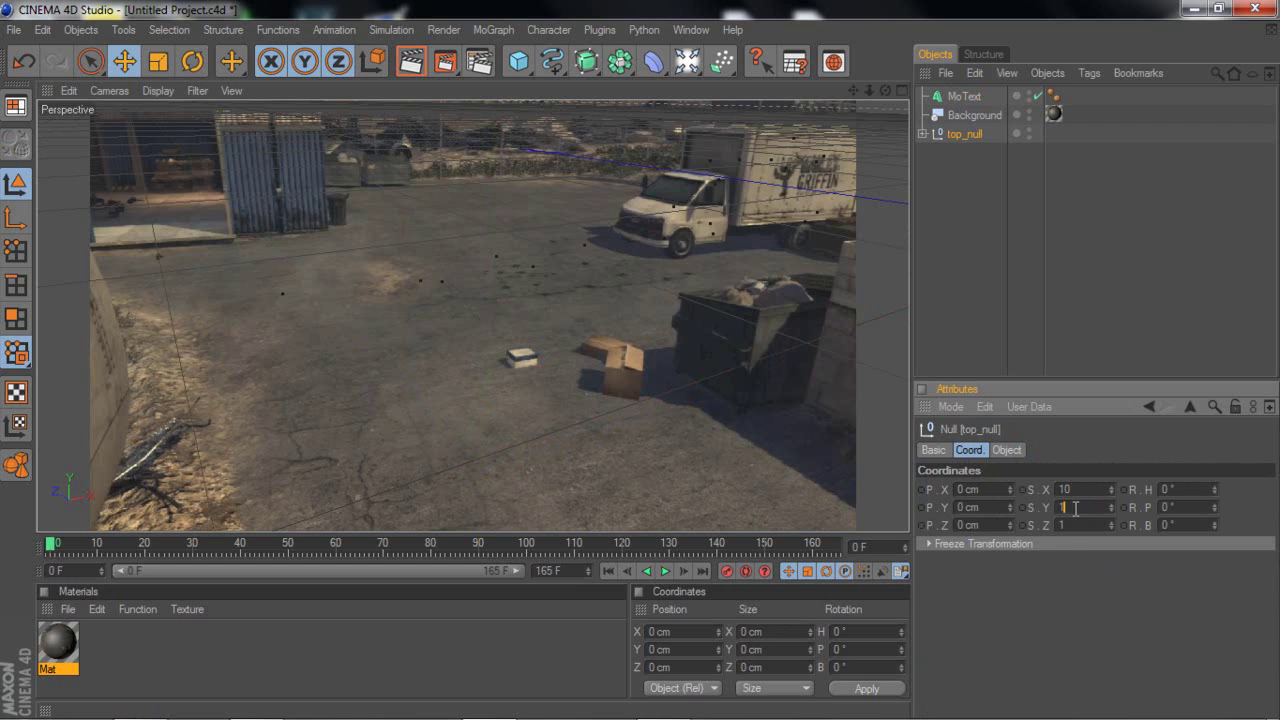
{"action": "type", "text": "10"}
{"action": "left_click", "coordinate": [1073, 525]}
{"action": "type", "text": "10"}
{"action": "left_click", "coordinate": [1076, 507]}
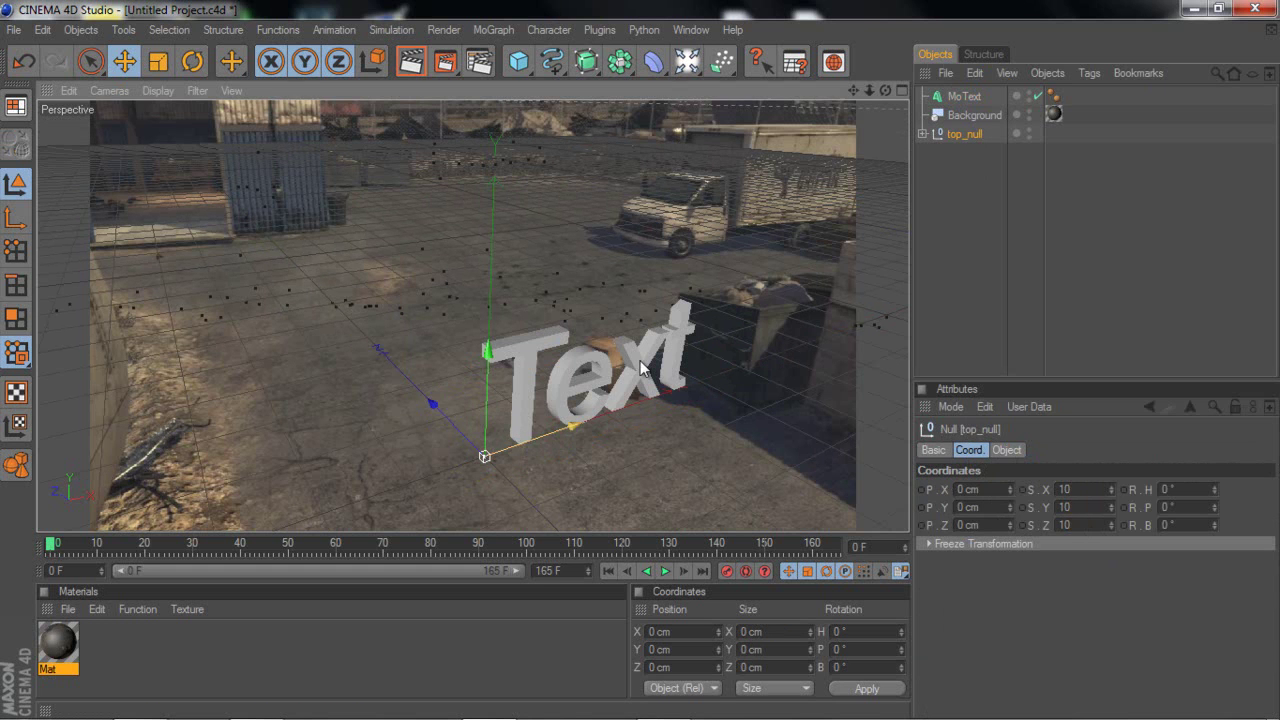
{"action": "left_click_drag", "start_coordinate": [640, 360], "coordinate": [632, 363]}
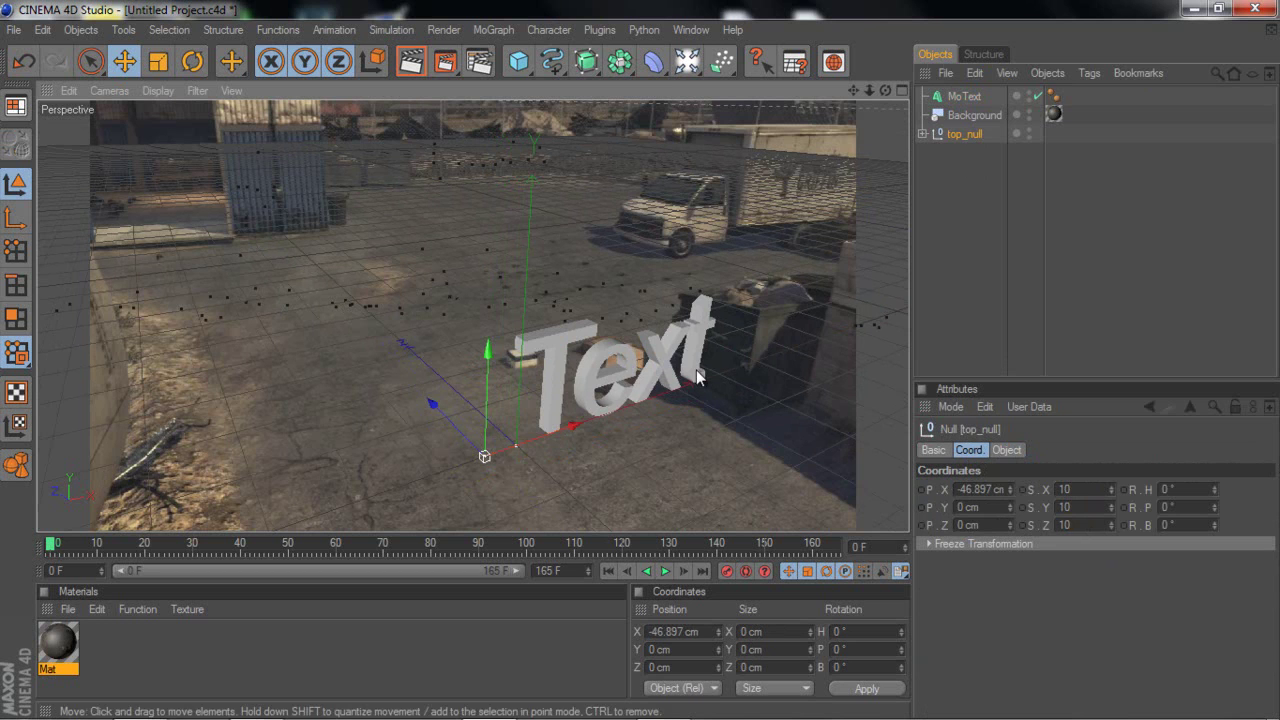
{"action": "key", "text": "ctrl+z"}
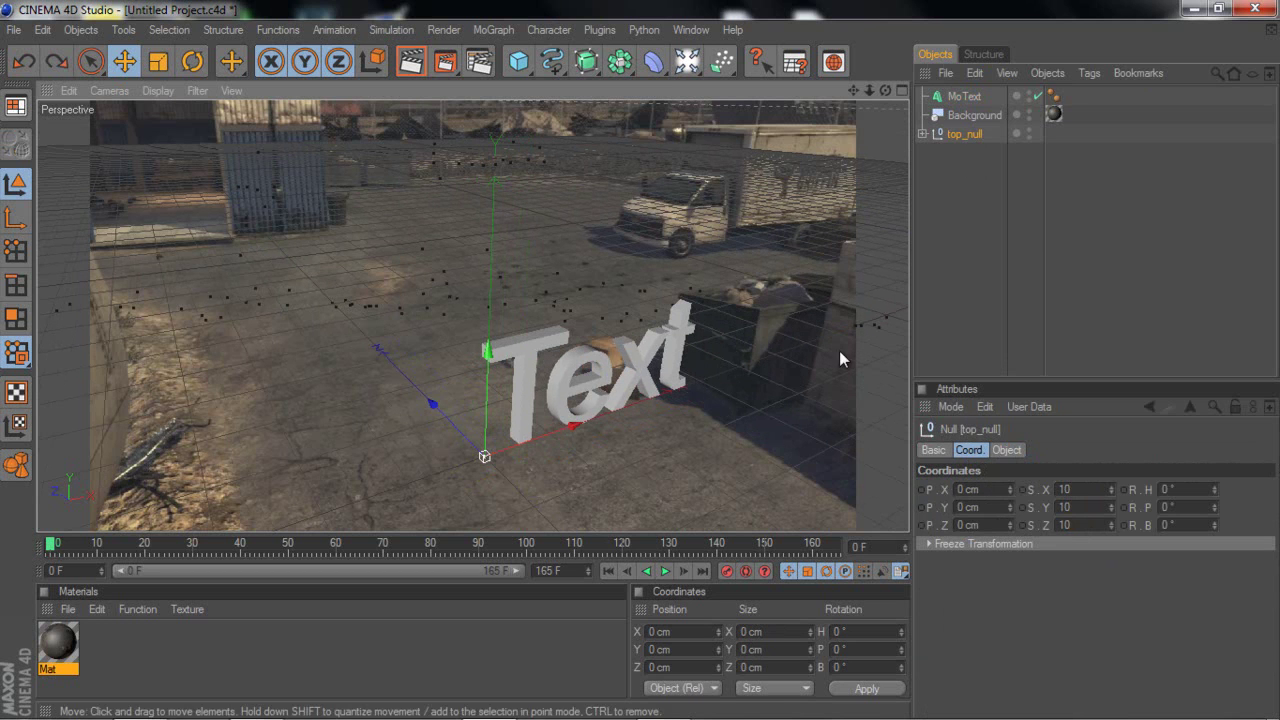
Re-edit top_null's scale fields briefly to 100, ending with all three axes back at 10.
{"action": "left_click", "coordinate": [1083, 491]}
{"action": "type", "text": "0"}
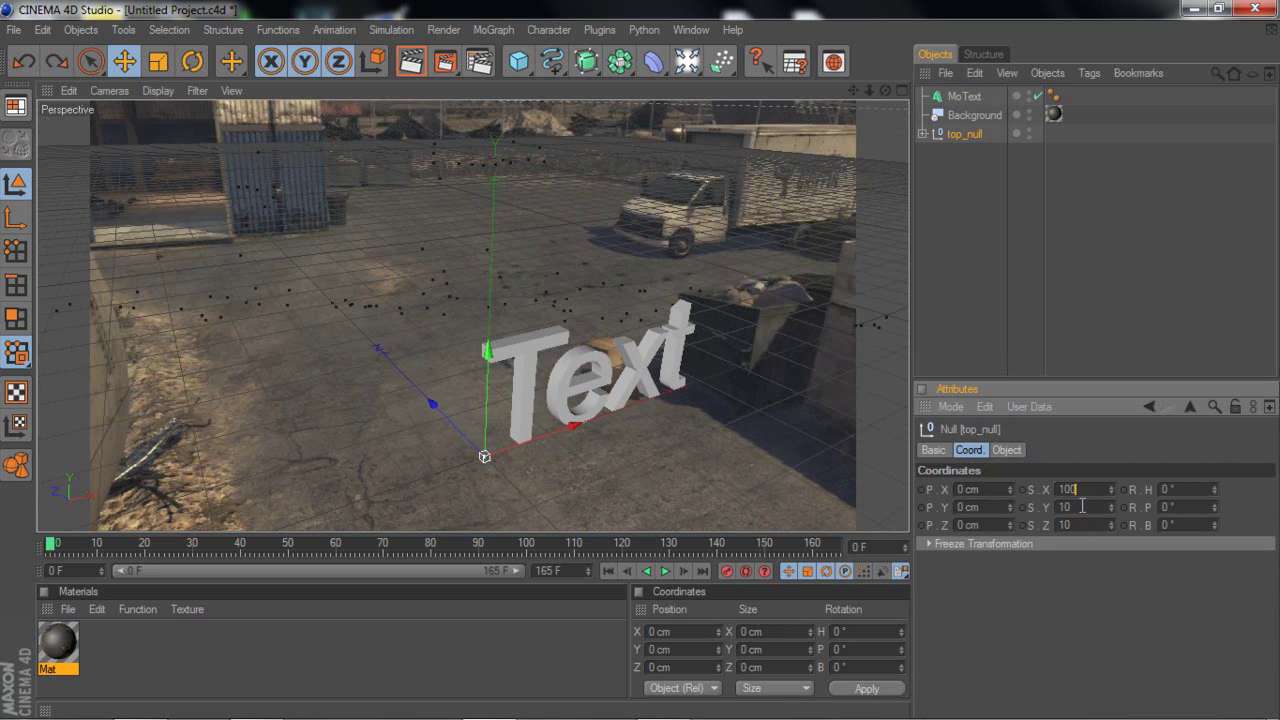
{"action": "key", "text": "Tab"}
{"action": "left_click", "coordinate": [1087, 509]}
{"action": "type", "text": "0"}
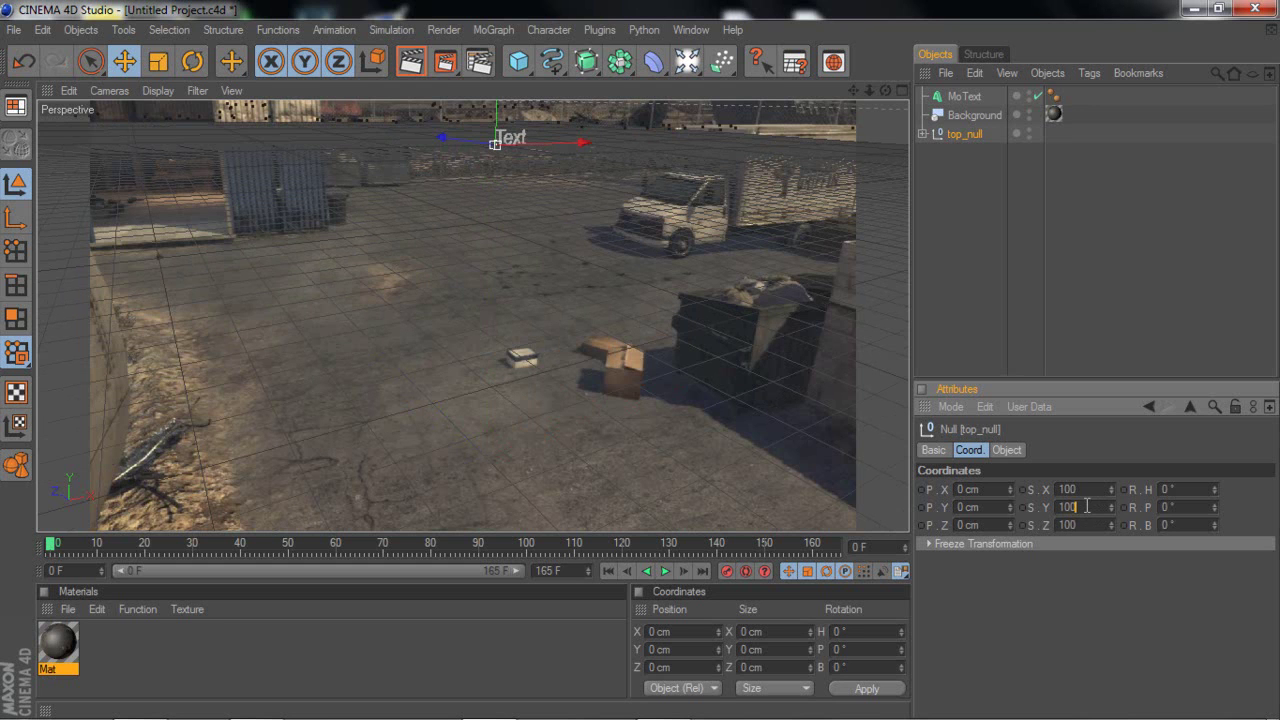
{"action": "left_click", "coordinate": [1087, 491]}
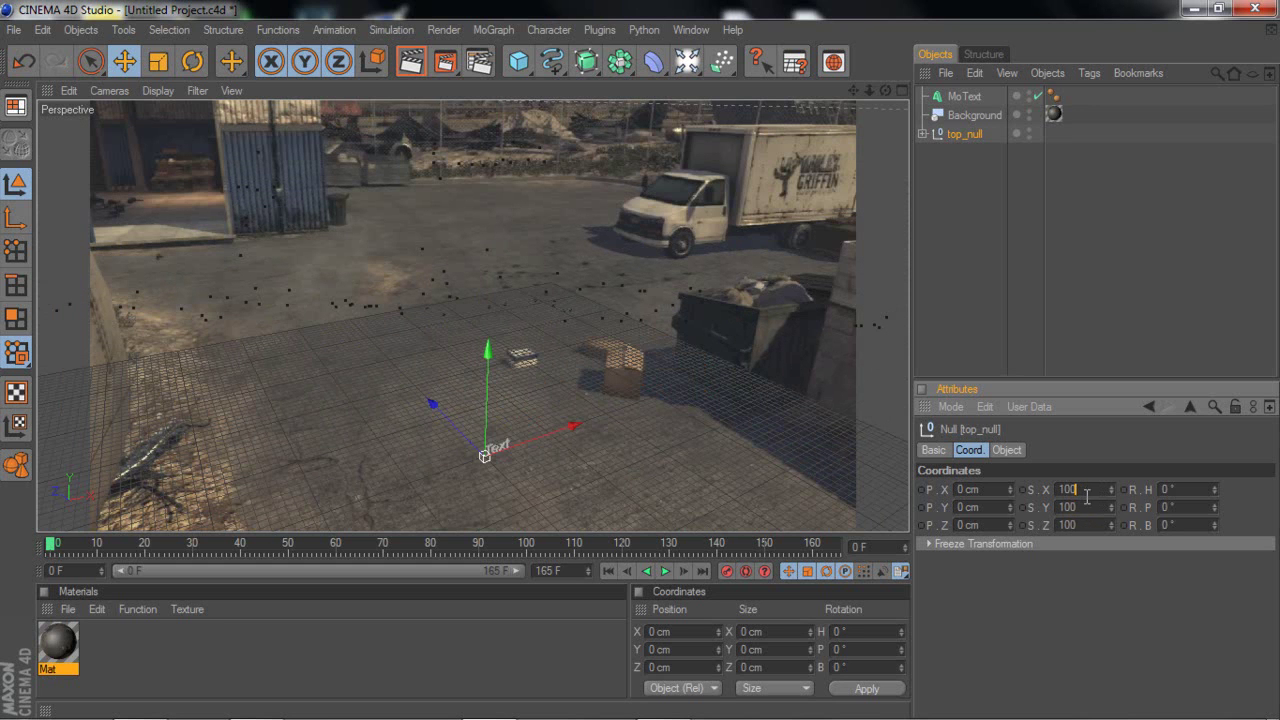
{"action": "key", "text": "BackSpace"}
{"action": "key", "text": "BackSpace"}
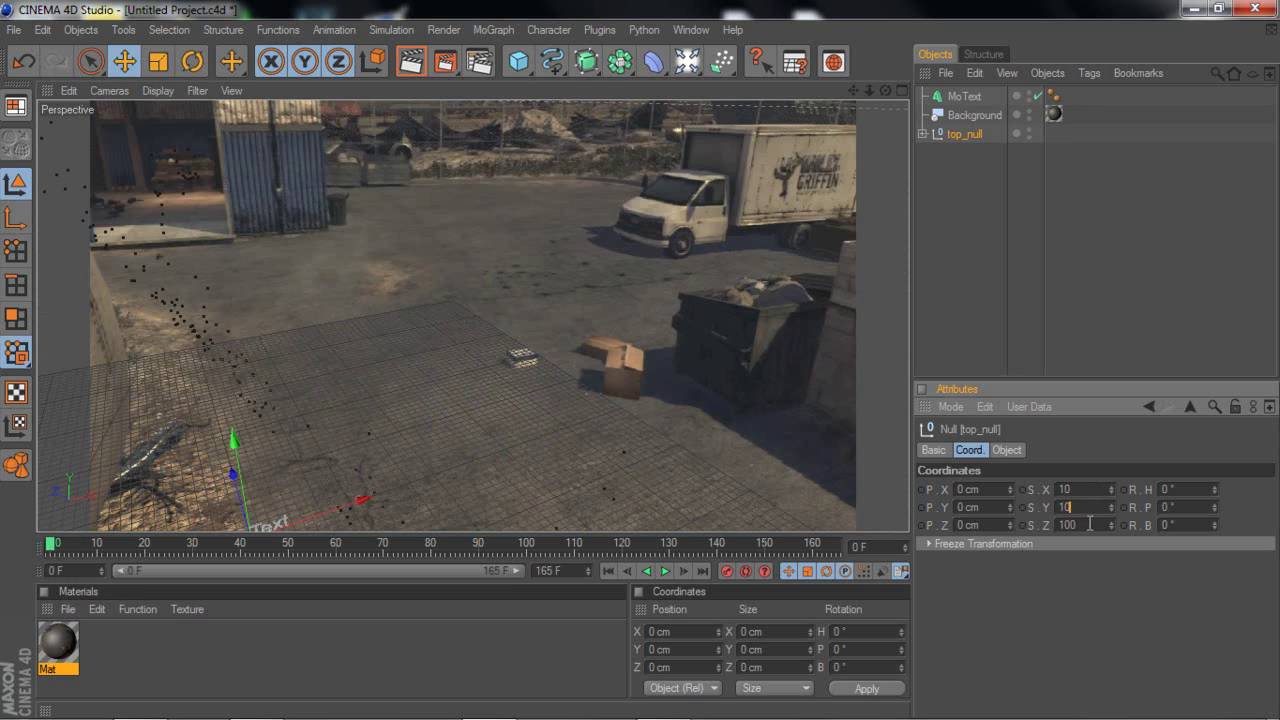
{"action": "left_click", "coordinate": [1090, 525]}
{"action": "key", "text": "Return"}
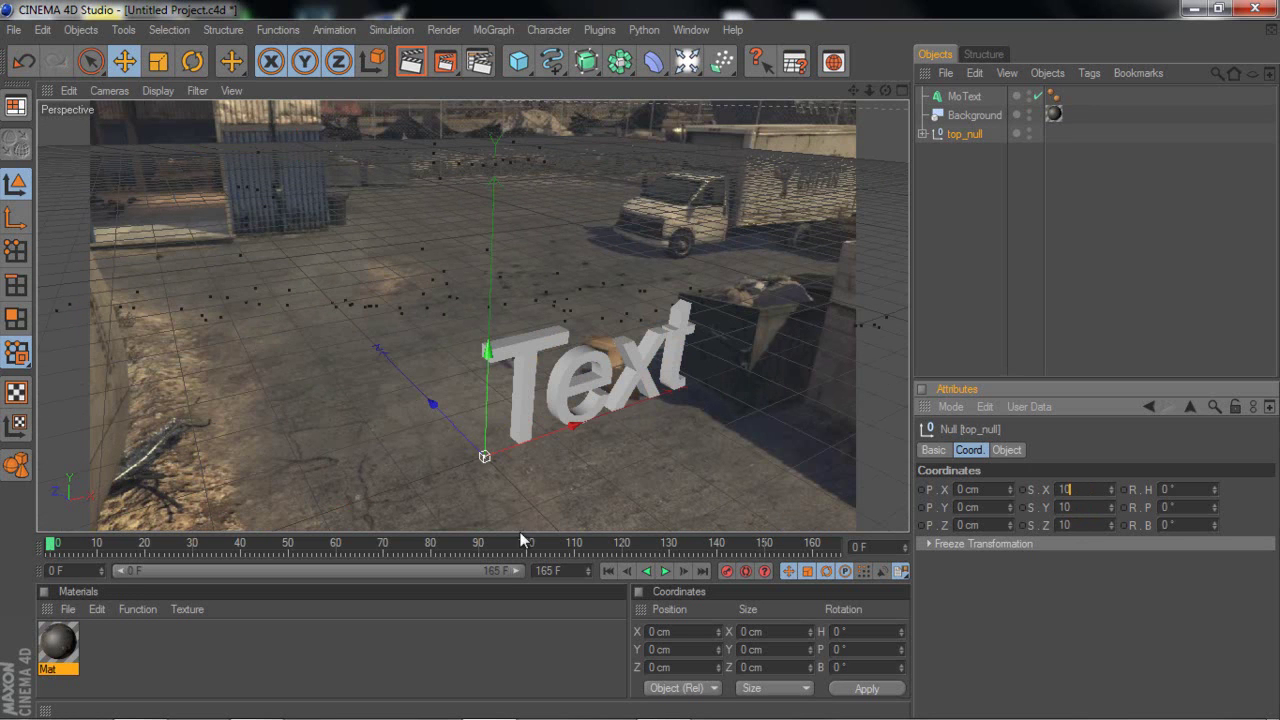
Move the MoText left in front of the box to X -86.138 cm and scrub to check tracking.
{"action": "left_click_drag", "start_coordinate": [545, 436], "coordinate": [640, 360]}
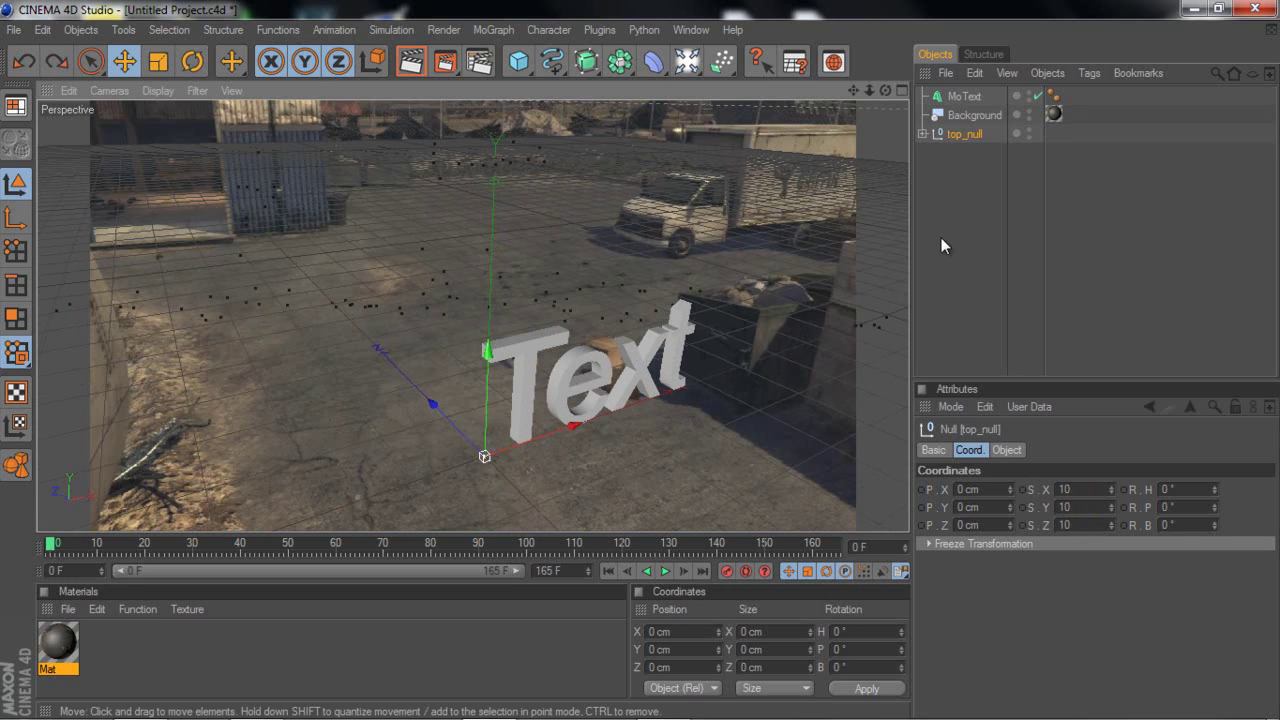
{"action": "left_click", "coordinate": [964, 96]}
{"action": "left_click_drag", "start_coordinate": [673, 351], "coordinate": [640, 362]}
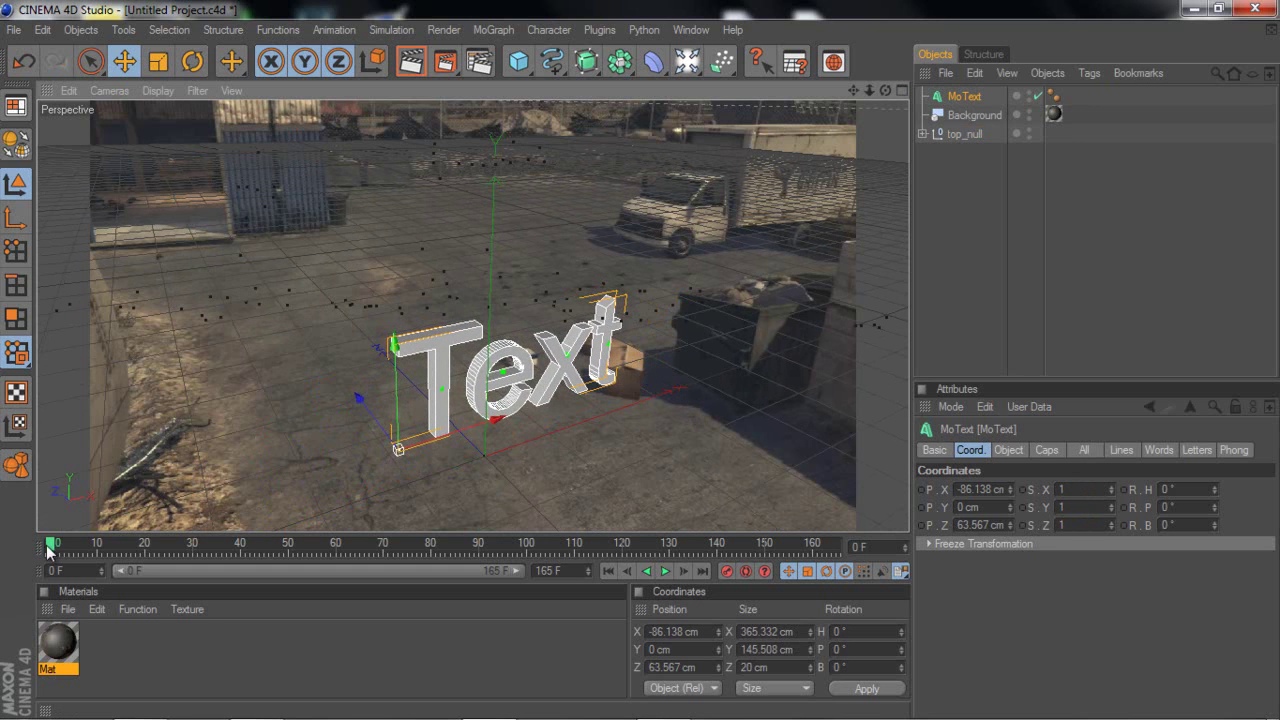
{"action": "left_click_drag", "start_coordinate": [50, 548], "coordinate": [846, 555]}
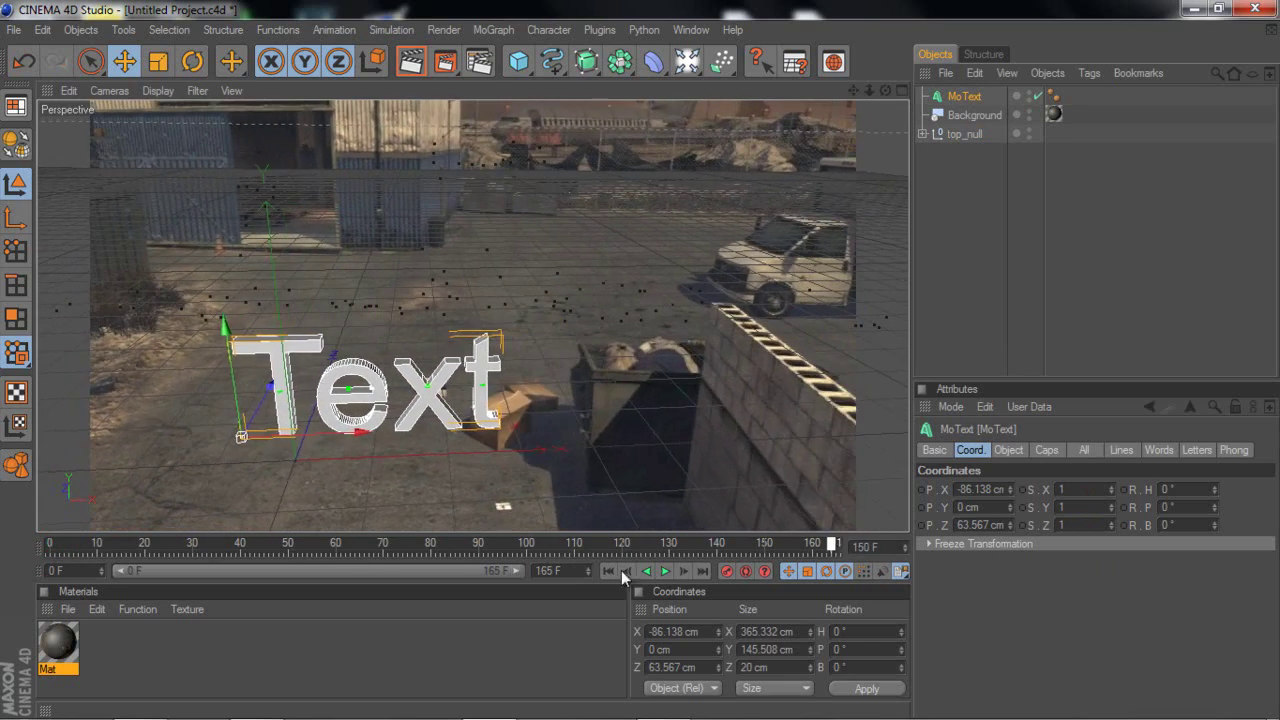
{"action": "left_click", "coordinate": [609, 571]}
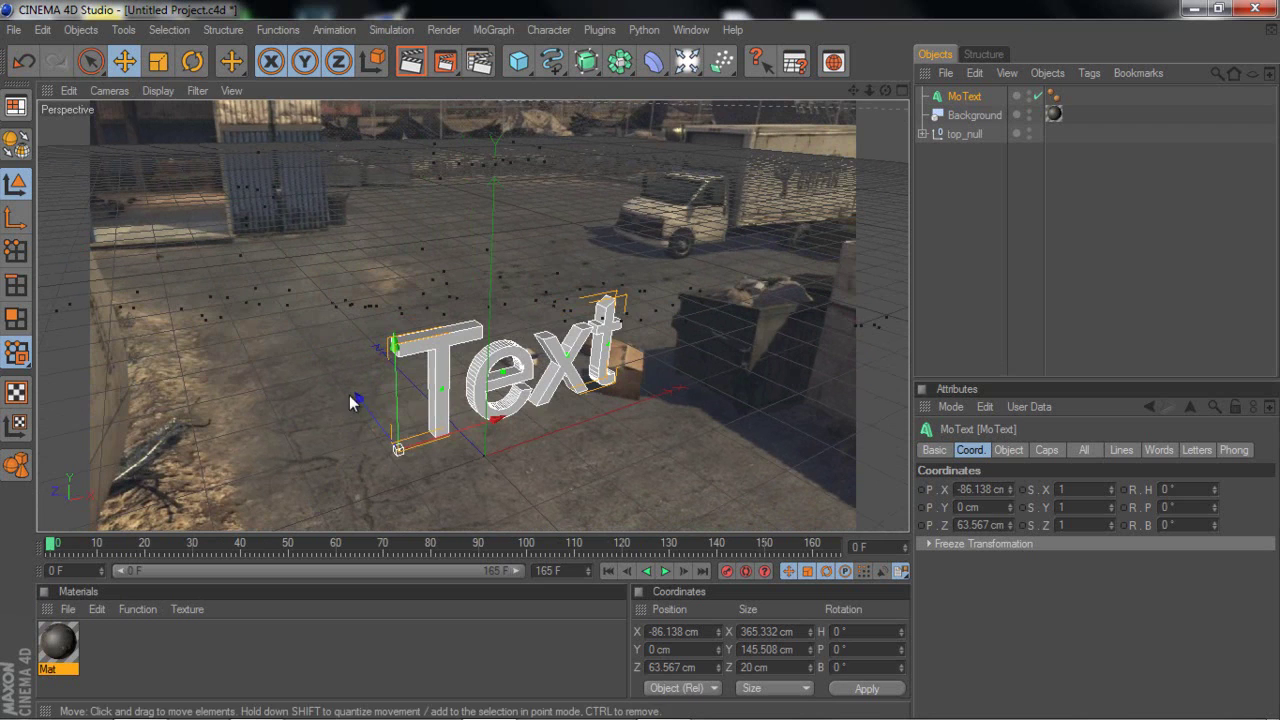
Move the text along Z to 30.967 cm and scrub to confirm it holds its place.
{"action": "mouse_move", "coordinate": [355, 400]}
{"action": "left_mouse_down"}
{"action": "mouse_move", "coordinate": [380, 420]}
{"action": "mouse_move", "coordinate": [371, 443]}
{"action": "mouse_move", "coordinate": [352, 412]}
{"action": "left_mouse_up"}
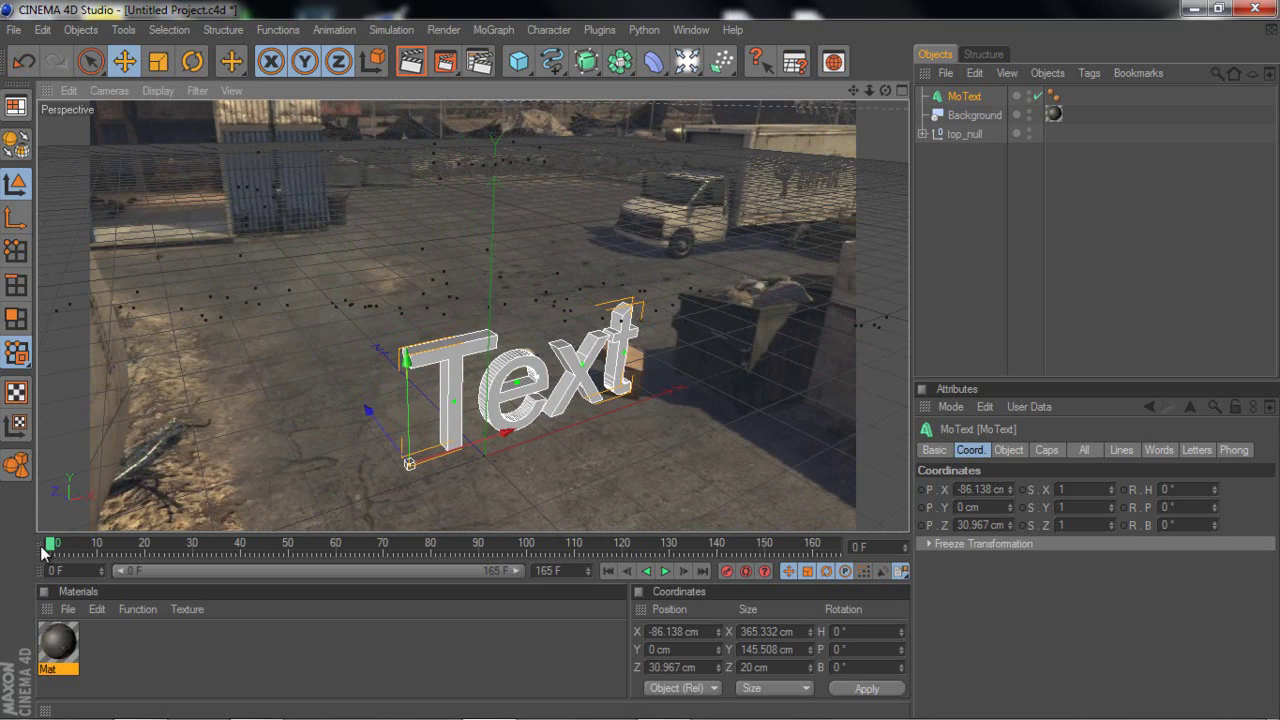
{"action": "left_click_drag", "start_coordinate": [43, 553], "coordinate": [626, 548]}
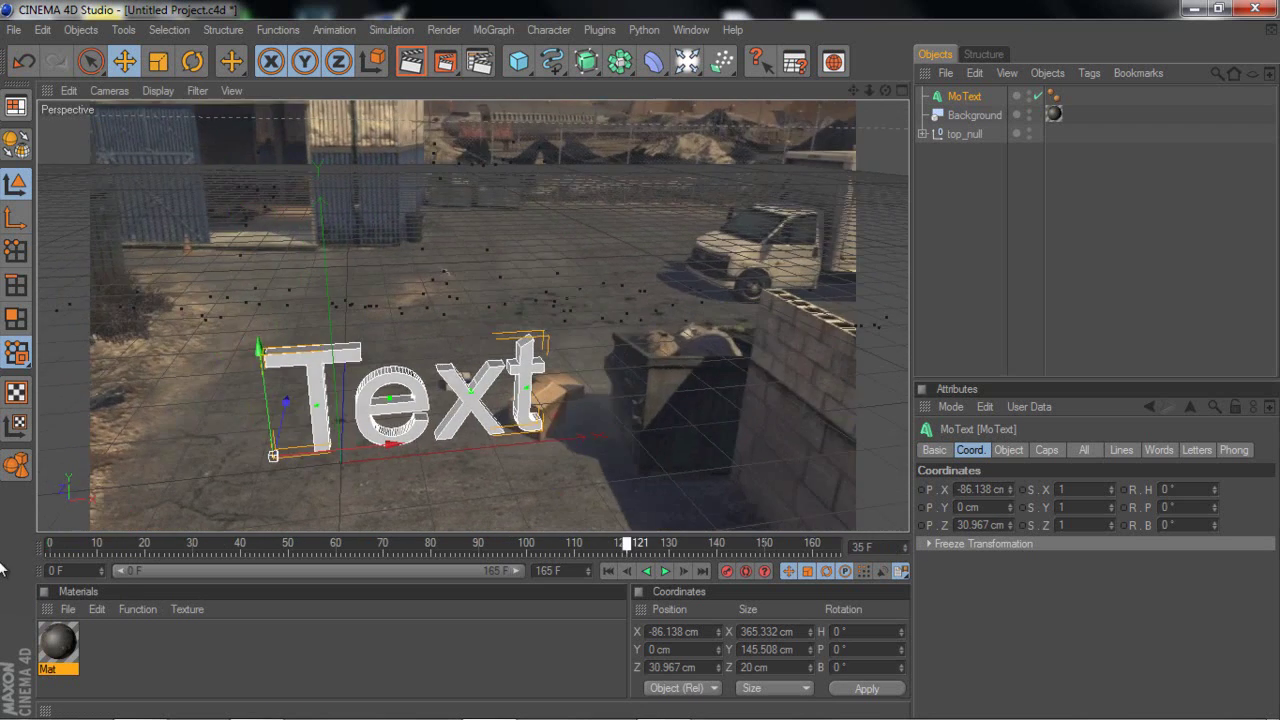
{"action": "left_click_drag", "start_coordinate": [0, 568], "coordinate": [0, 562]}
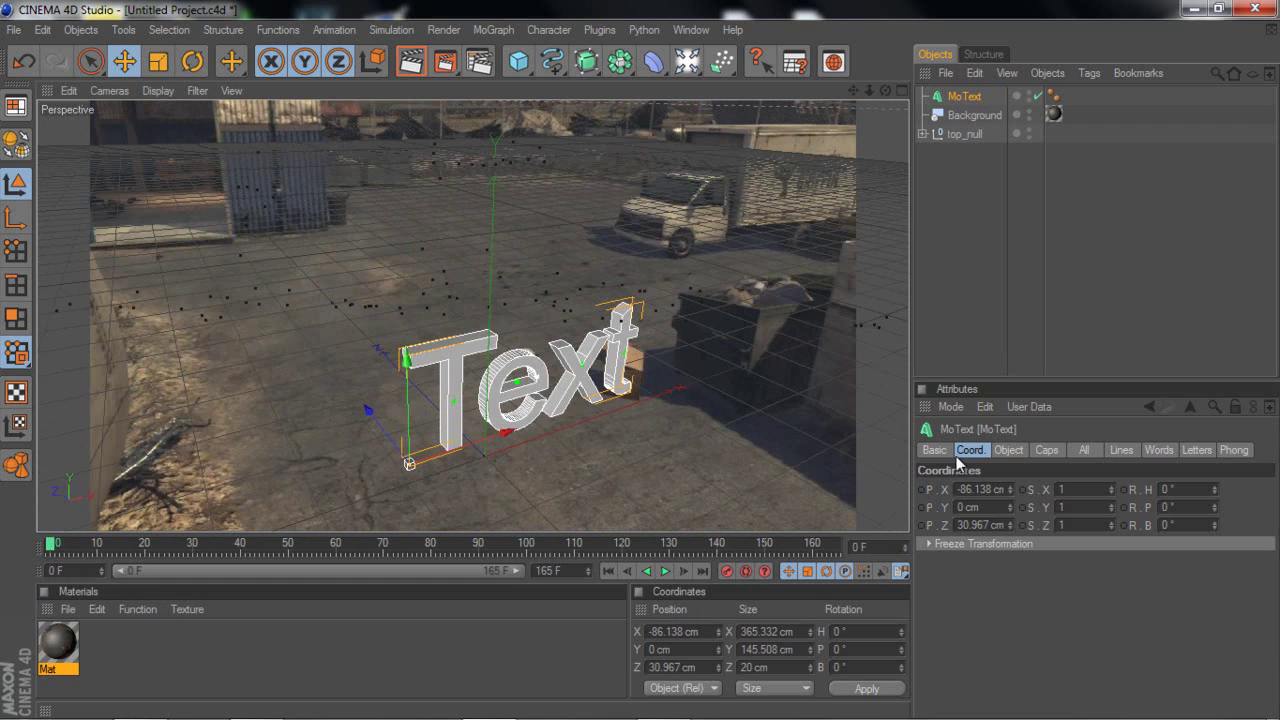
{"action": "left_click", "coordinate": [1006, 450]}
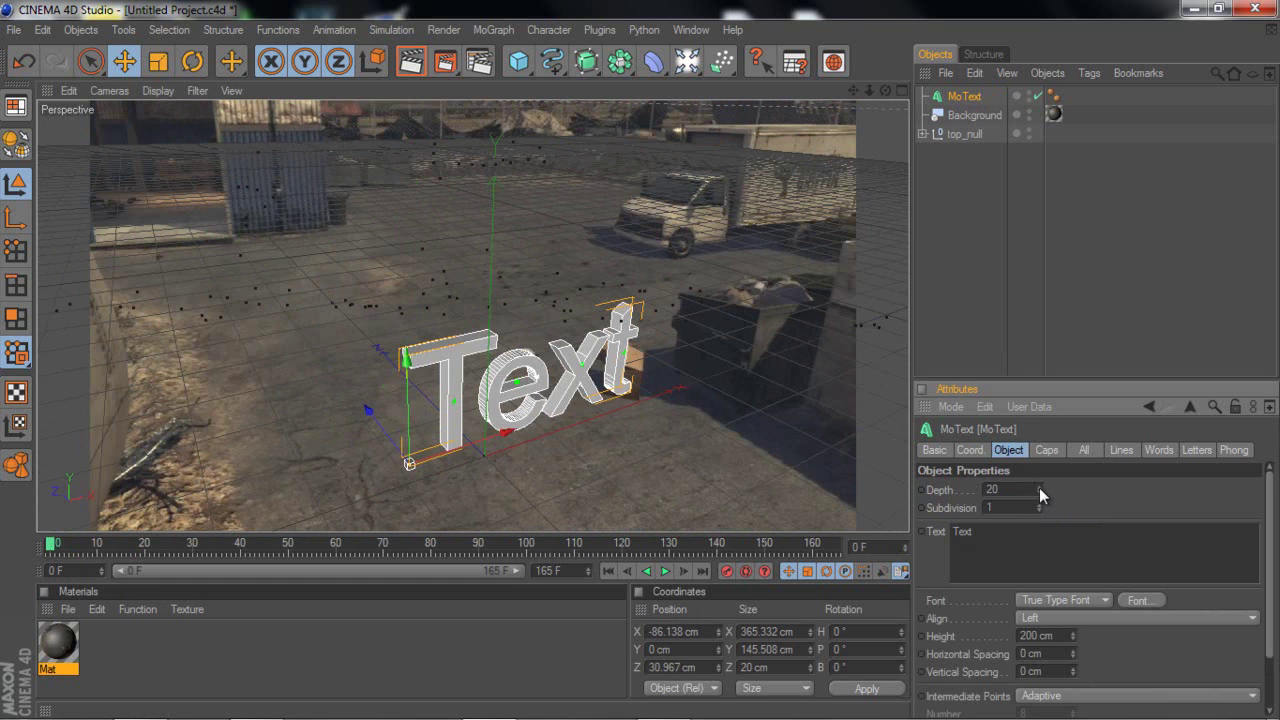
Increase the MoText Depth from 20 to 44 so the letters extrude thicker.
{"action": "left_click_drag", "start_coordinate": [1039, 486], "coordinate": [1039, 485]}
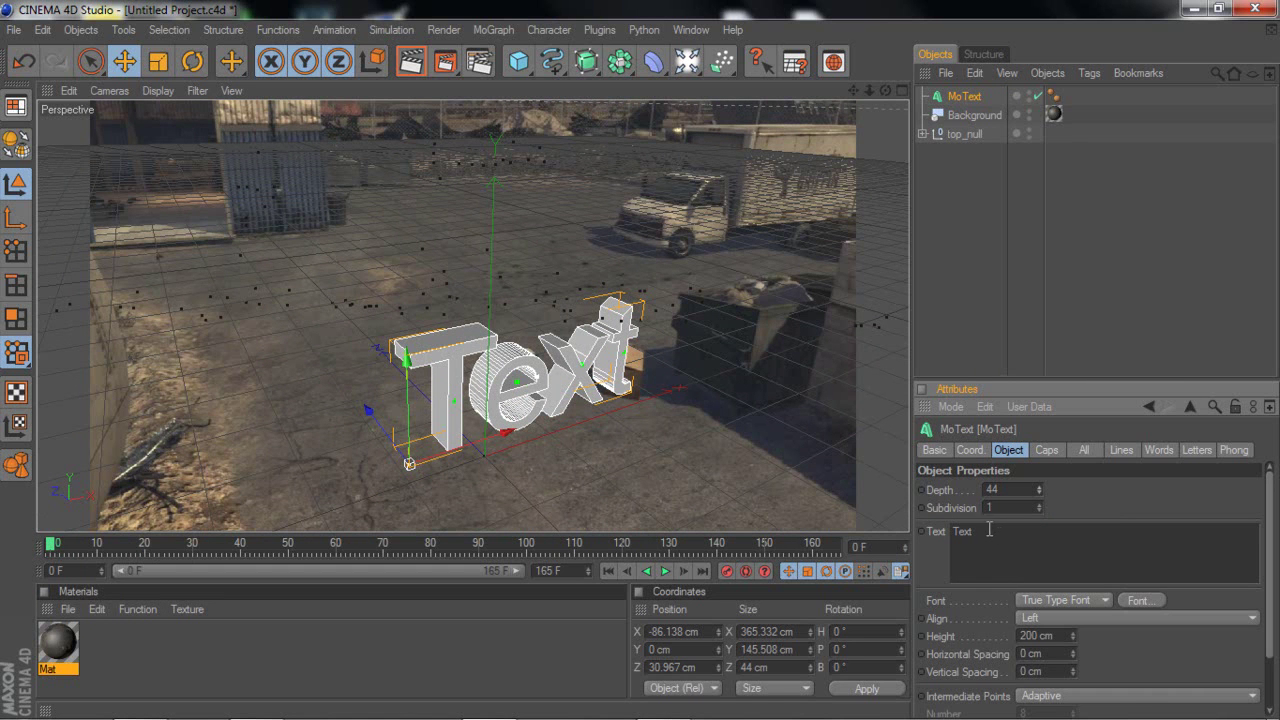
{"action": "mouse_move", "coordinate": [680, 716]}
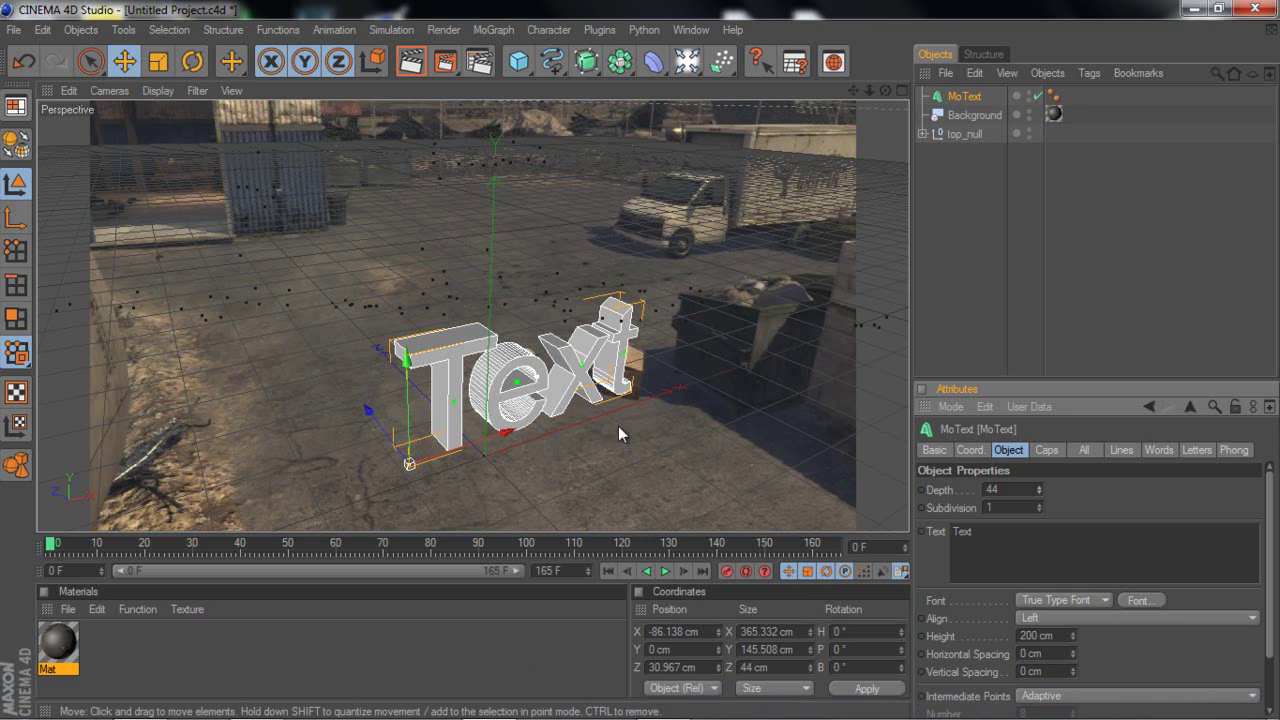
{"action": "left_click", "coordinate": [651, 710]}
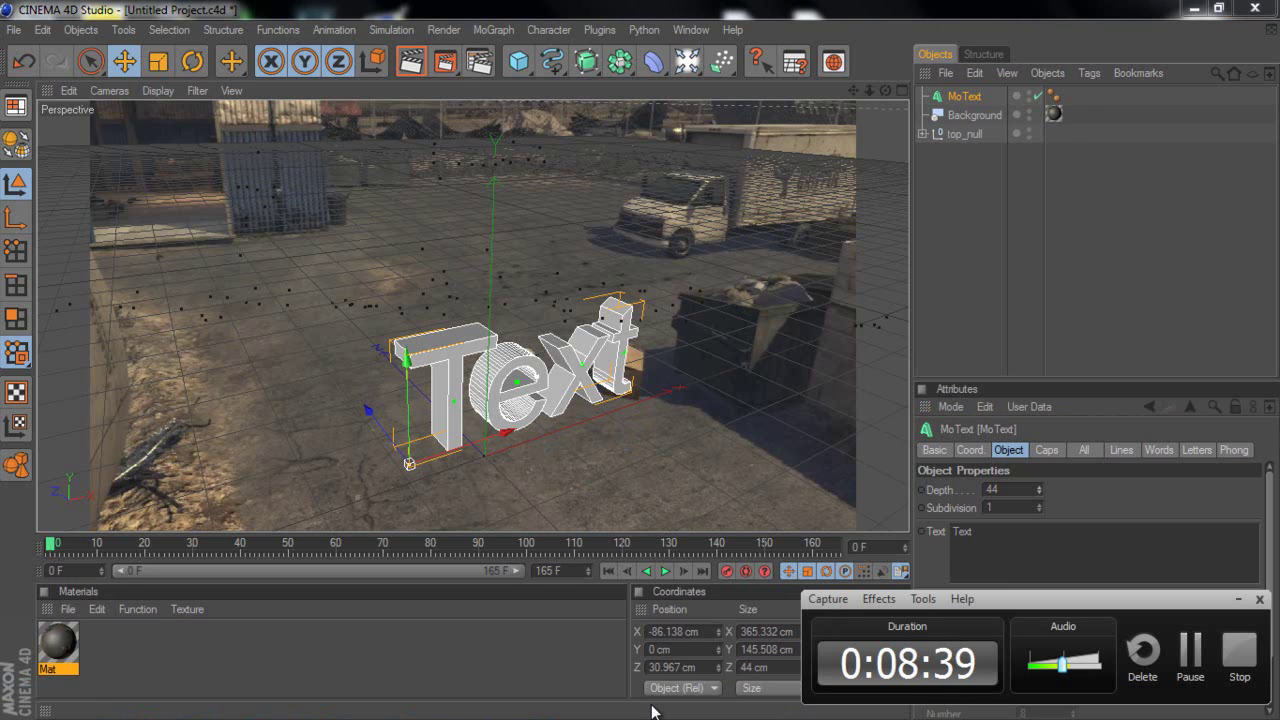